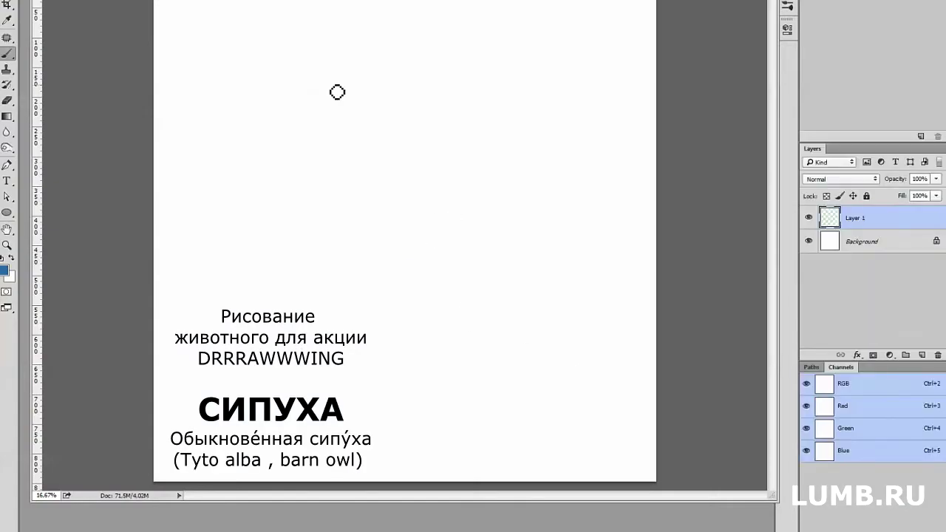
# - Sketch the owl head's outline, chin, centre line and back curve in light blue
pyautogui.moveTo(287, 80)
pyautogui.mouseDown()
pyautogui.moveTo(256, 158)
pyautogui.moveTo(380, 382)
pyautogui.moveTo(455, 40)
pyautogui.mouseUp()
pyautogui.moveTo(521, 89); pyautogui.dragTo(547, 144)
pyautogui.moveTo(555, 270); pyautogui.dragTo(499, 351)
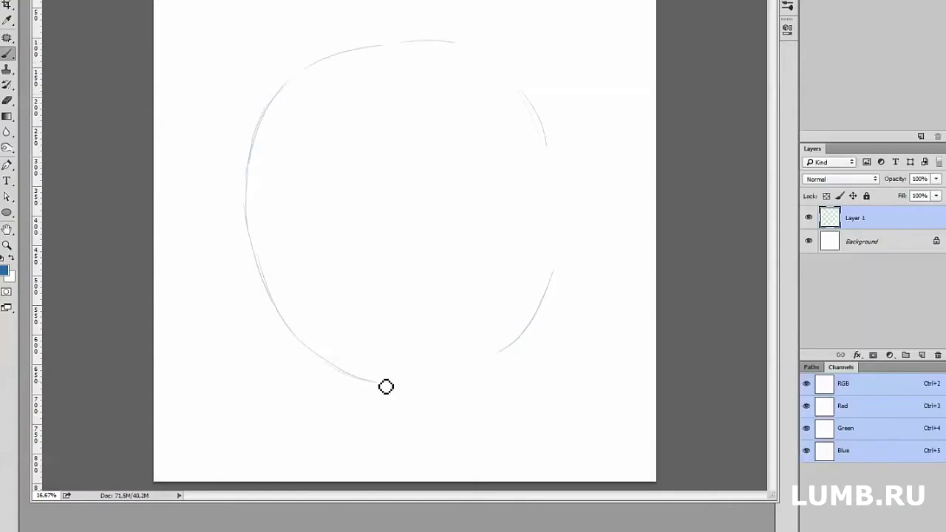
pyautogui.moveTo(386, 384); pyautogui.dragTo(469, 371)
pyautogui.moveTo(549, 151); pyautogui.dragTo(556, 266)
pyautogui.moveTo(255, 248)
pyautogui.mouseDown()
pyautogui.moveTo(260, 318)
pyautogui.moveTo(329, 384)
pyautogui.moveTo(370, 480)
pyautogui.mouseUp()
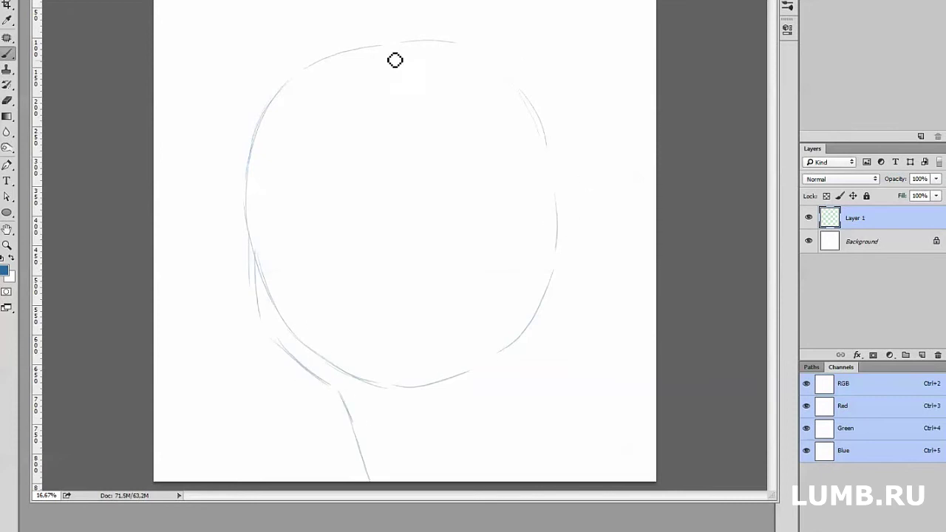
pyautogui.moveTo(325, 49)
pyautogui.mouseDown()
pyautogui.moveTo(397, 44)
pyautogui.moveTo(416, 399)
pyautogui.mouseUp()
pyautogui.moveTo(468, 41); pyautogui.dragTo(653, 172)
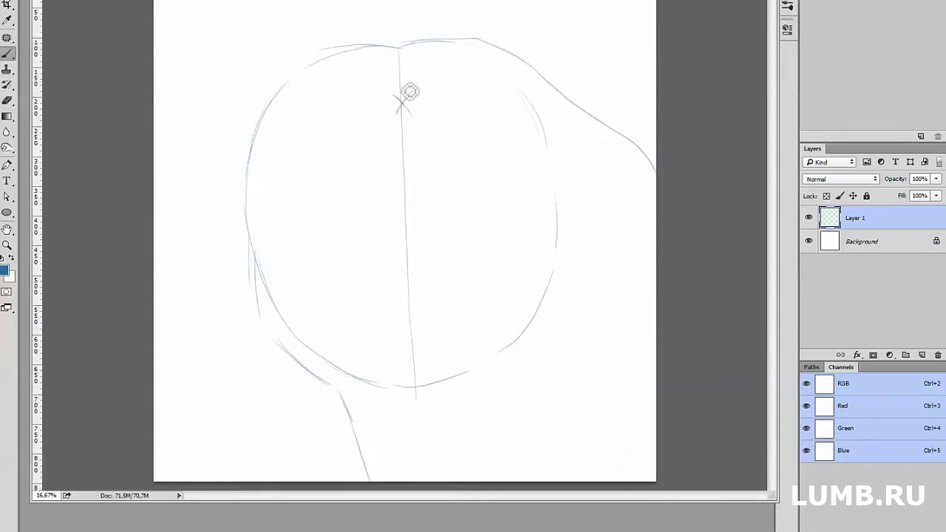
pyautogui.moveTo(255, 158); pyautogui.dragTo(368, 90)
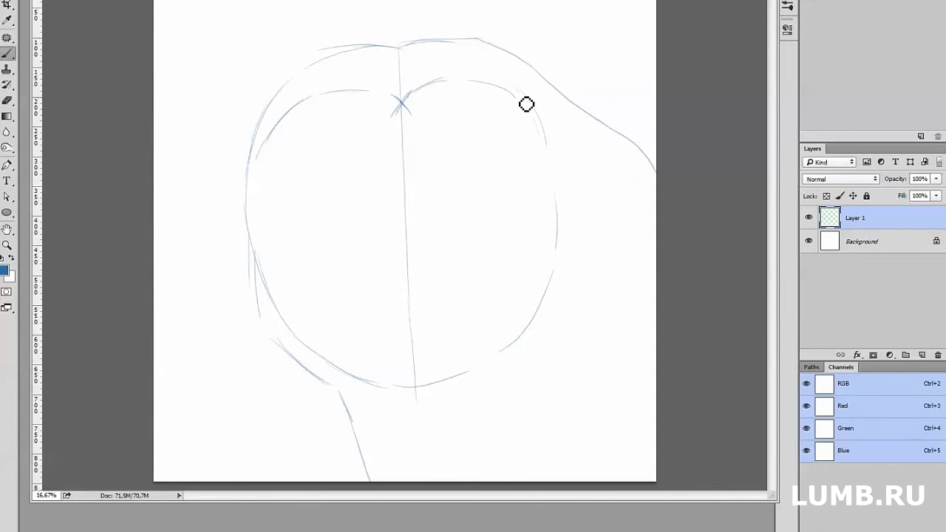
pyautogui.moveTo(526, 105); pyautogui.dragTo(547, 148)
pyautogui.moveTo(256, 252)
pyautogui.mouseDown()
pyautogui.moveTo(300, 327)
pyautogui.moveTo(429, 397)
pyautogui.moveTo(562, 232)
pyautogui.moveTo(541, 289)
pyautogui.mouseUp()
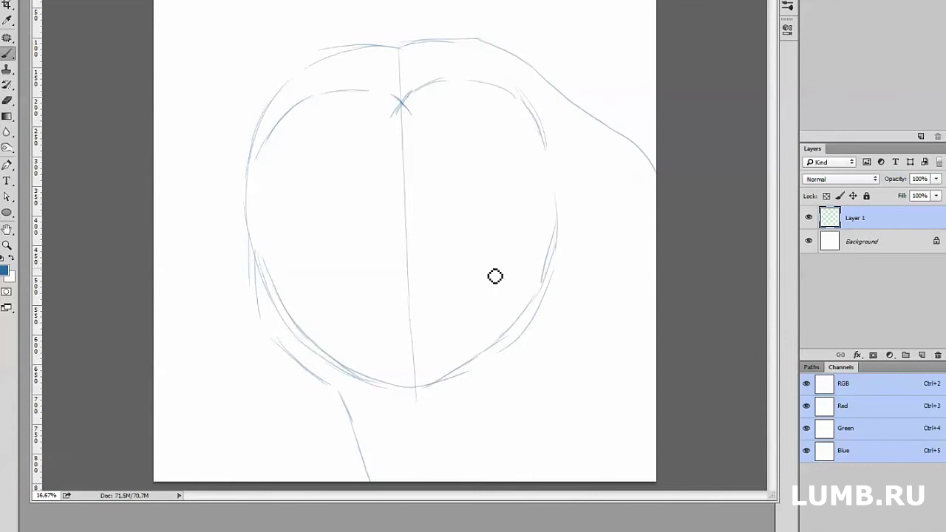
# - Draw horizontal face and eye guide lines plus the V-shaped beak guide
pyautogui.moveTo(370, 288); pyautogui.dragTo(441, 283)
pyautogui.moveTo(544, 174)
pyautogui.mouseDown()
pyautogui.moveTo(269, 191)
pyautogui.moveTo(545, 173)
pyautogui.mouseUp()
pyautogui.moveTo(300, 248); pyautogui.dragTo(521, 233)
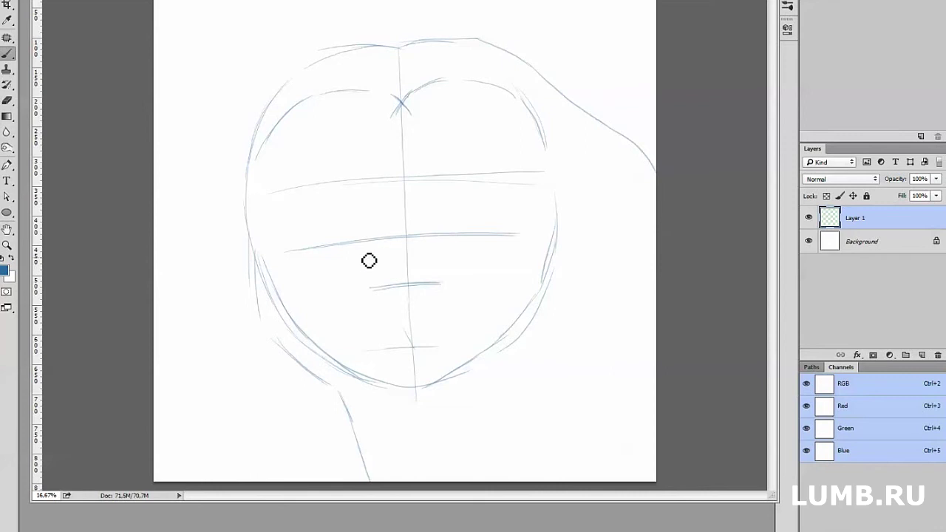
pyautogui.moveTo(348, 185)
pyautogui.mouseDown()
pyautogui.moveTo(414, 346)
pyautogui.moveTo(446, 213)
pyautogui.moveTo(494, 177)
pyautogui.mouseUp()
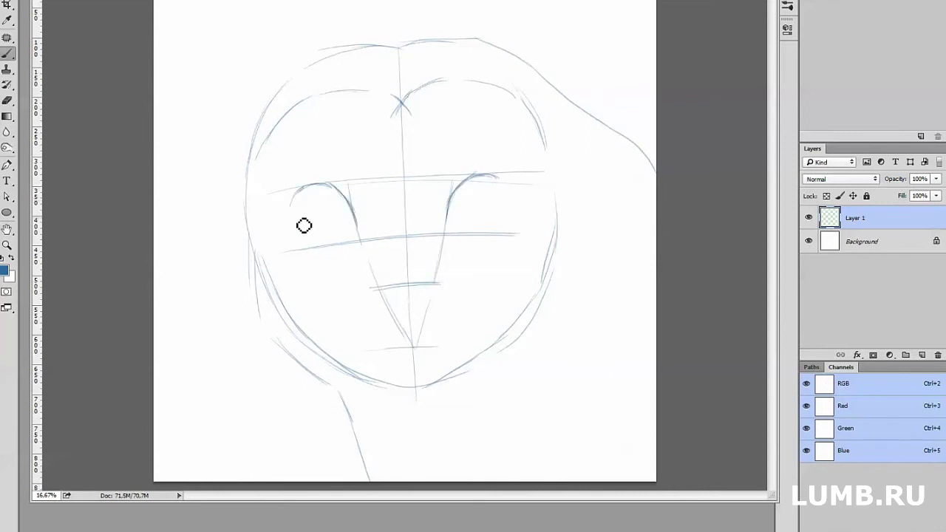
# - Outline the lower curves of both eyes and draw the beak tip with inner detail
pyautogui.moveTo(298, 210); pyautogui.dragTo(341, 238)
pyautogui.moveTo(450, 220); pyautogui.dragTo(500, 194)
pyautogui.moveTo(392, 314)
pyautogui.mouseDown()
pyautogui.moveTo(414, 349)
pyautogui.moveTo(434, 320)
pyautogui.mouseUp()
pyautogui.moveTo(407, 274)
pyautogui.mouseDown()
pyautogui.moveTo(399, 303)
pyautogui.moveTo(419, 353)
pyautogui.mouseUp()
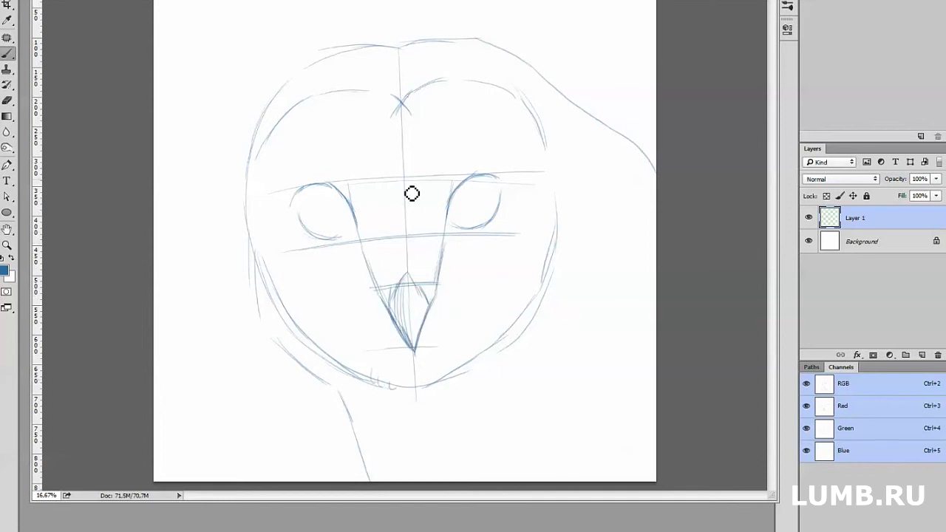
# - Add feather strokes around the eyes, beside the beak, on the cheeks and left face edge
pyautogui.moveTo(364, 238); pyautogui.dragTo(396, 264)
pyautogui.moveTo(380, 174); pyautogui.dragTo(355, 220)
pyautogui.moveTo(336, 140)
pyautogui.mouseDown()
pyautogui.moveTo(338, 191)
pyautogui.moveTo(274, 148)
pyautogui.mouseUp()
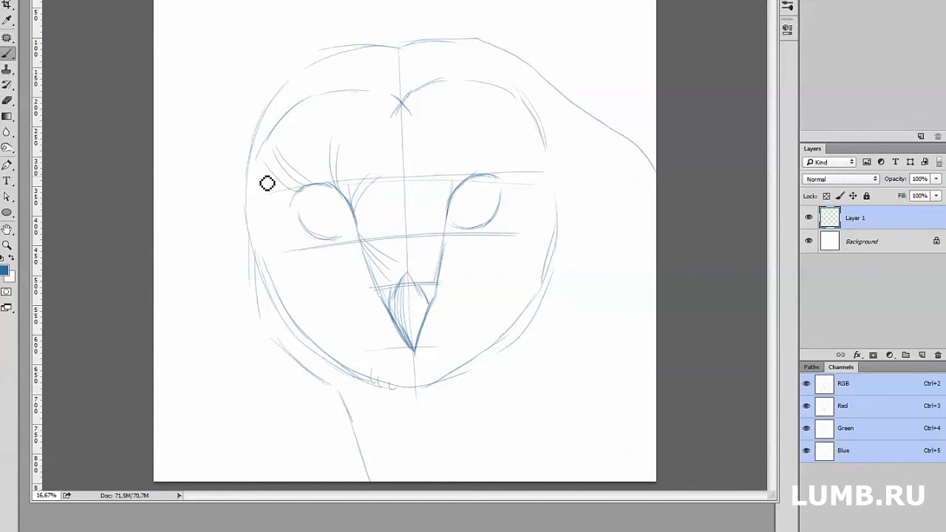
pyautogui.moveTo(268, 190)
pyautogui.mouseDown()
pyautogui.moveTo(272, 261)
pyautogui.moveTo(340, 283)
pyautogui.mouseUp()
pyautogui.moveTo(330, 323); pyautogui.dragTo(373, 320)
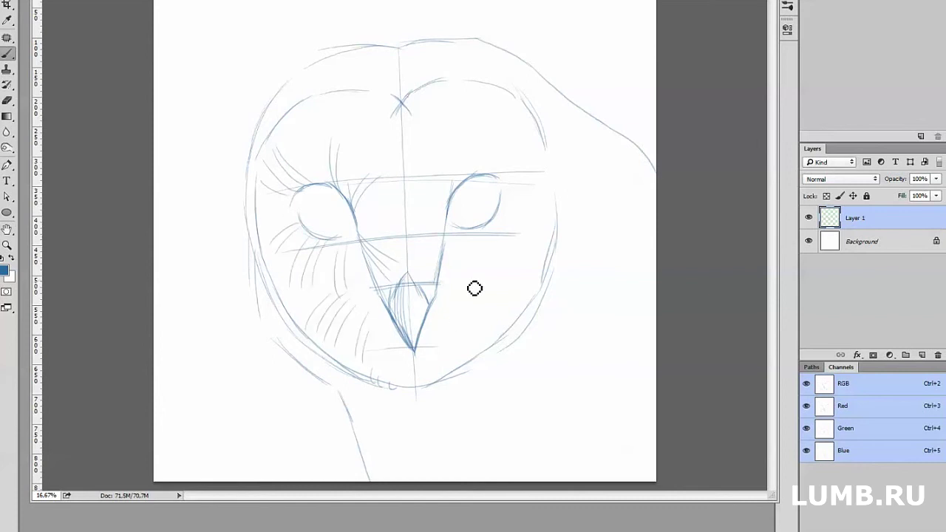
pyautogui.moveTo(475, 288); pyautogui.dragTo(466, 340)
pyautogui.moveTo(451, 243); pyautogui.dragTo(443, 274)
pyautogui.moveTo(421, 195); pyautogui.dragTo(371, 228)
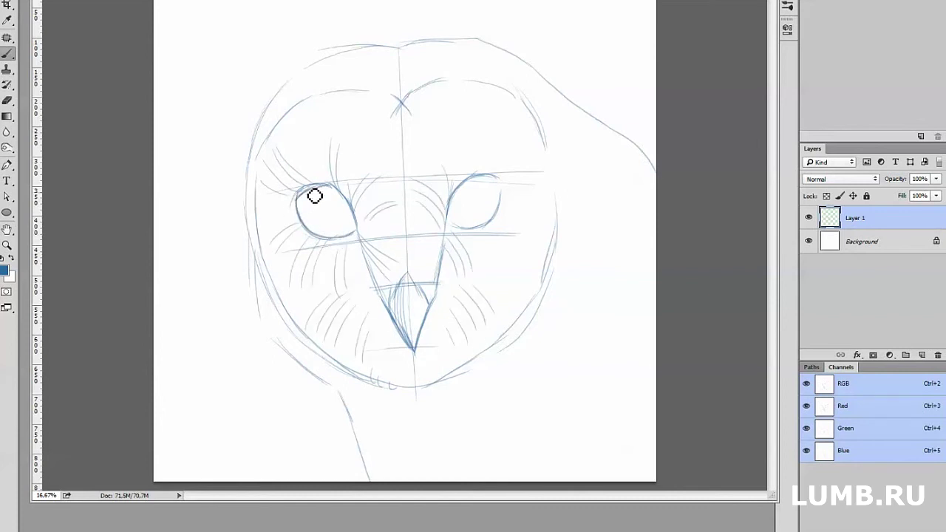
# - Darken the left eye's top and add left-edge lines, chin hatching, neck lines and crown feathers
pyautogui.moveTo(346, 191); pyautogui.dragTo(299, 205)
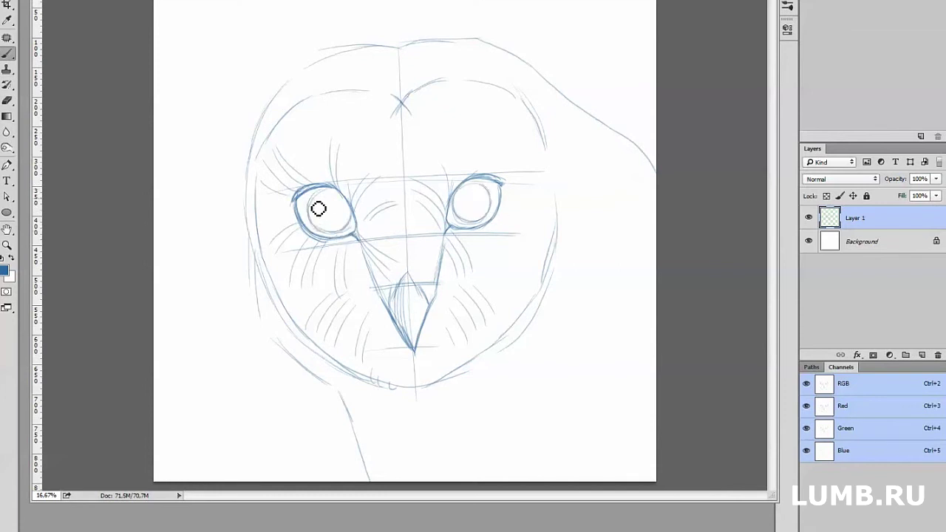
pyautogui.moveTo(245, 181)
pyautogui.mouseDown()
pyautogui.moveTo(260, 319)
pyautogui.moveTo(341, 378)
pyautogui.mouseUp()
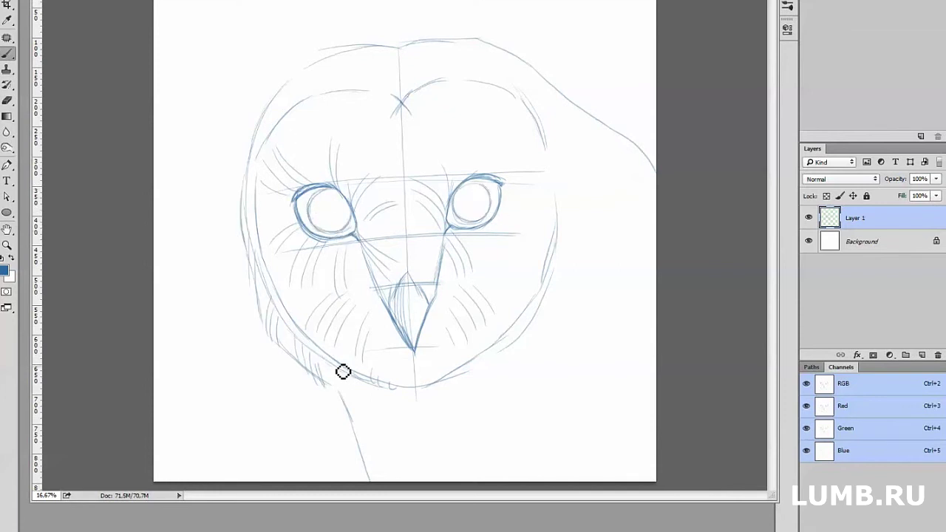
pyautogui.moveTo(414, 398); pyautogui.dragTo(370, 432)
pyautogui.moveTo(356, 393); pyautogui.dragTo(384, 477)
pyautogui.moveTo(311, 73)
pyautogui.mouseDown()
pyautogui.moveTo(263, 127)
pyautogui.moveTo(373, 54)
pyautogui.moveTo(444, 48)
pyautogui.mouseUp()
pyautogui.moveTo(510, 126); pyautogui.dragTo(536, 163)
pyautogui.moveTo(473, 44); pyautogui.dragTo(518, 63)
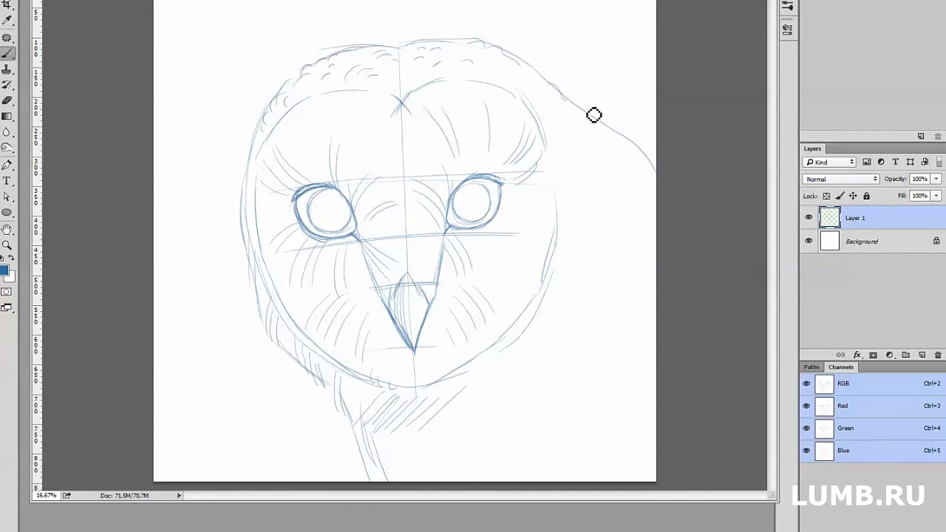
# - Trace the right outer edge, neck curve and body lines, then erase and soften the beak hatching
pyautogui.moveTo(584, 111); pyautogui.dragTo(607, 200)
pyautogui.moveTo(636, 237)
pyautogui.mouseDown()
pyautogui.moveTo(581, 384)
pyautogui.moveTo(460, 433)
pyautogui.mouseUp()
pyautogui.moveTo(584, 377)
pyautogui.mouseDown()
pyautogui.moveTo(643, 481)
pyautogui.moveTo(621, 349)
pyautogui.mouseUp()
pyautogui.moveTo(612, 191); pyautogui.dragTo(644, 212)
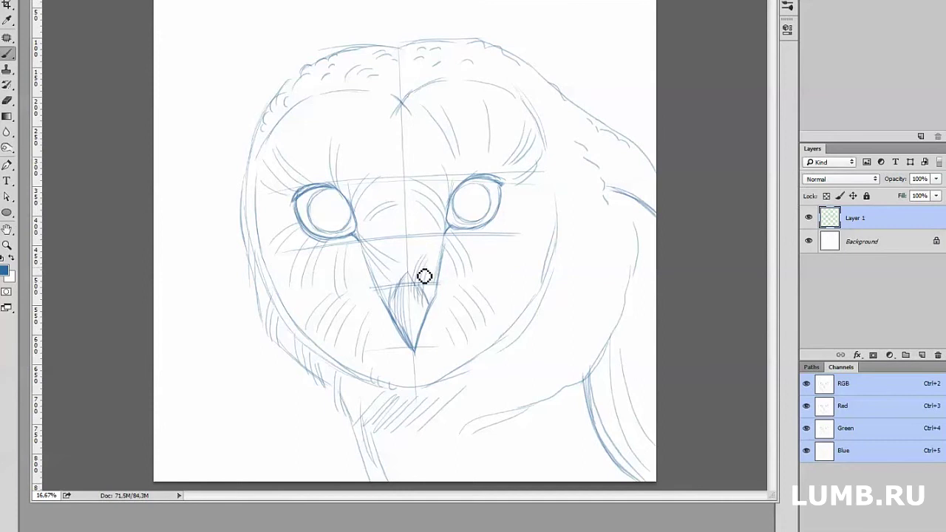
pyautogui.press('e')
pyautogui.moveTo(425, 274)
pyautogui.mouseDown()
pyautogui.moveTo(399, 311)
pyautogui.moveTo(429, 239)
pyautogui.moveTo(401, 197)
pyautogui.mouseUp()
# - Duplicate the sketch layer, hide Layer 1, and desaturate the copy at 57% opacity
pyautogui.press('b')
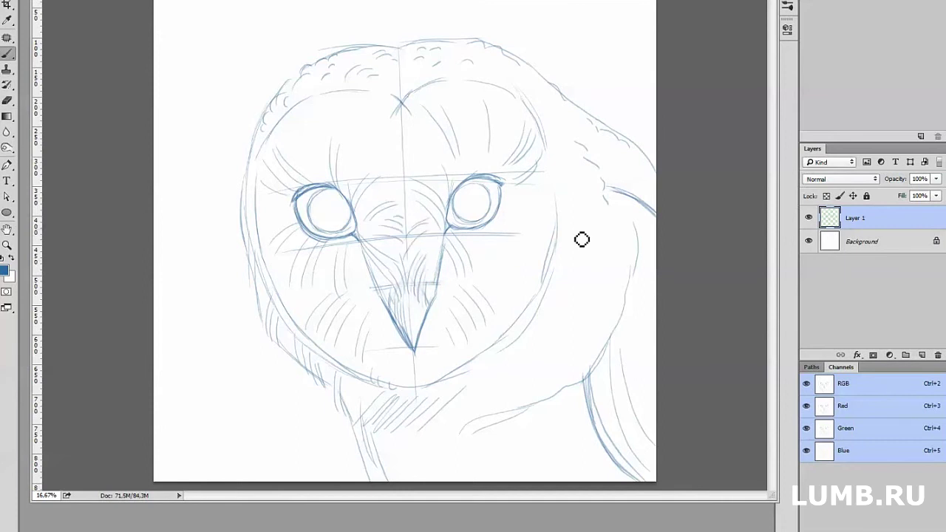
pyautogui.moveTo(891, 216); pyautogui.dragTo(922, 355)
pyautogui.click(809, 241)
pyautogui.hotkey('ctrl', 'u')
pyautogui.press('Return')
pyautogui.click(935, 179)
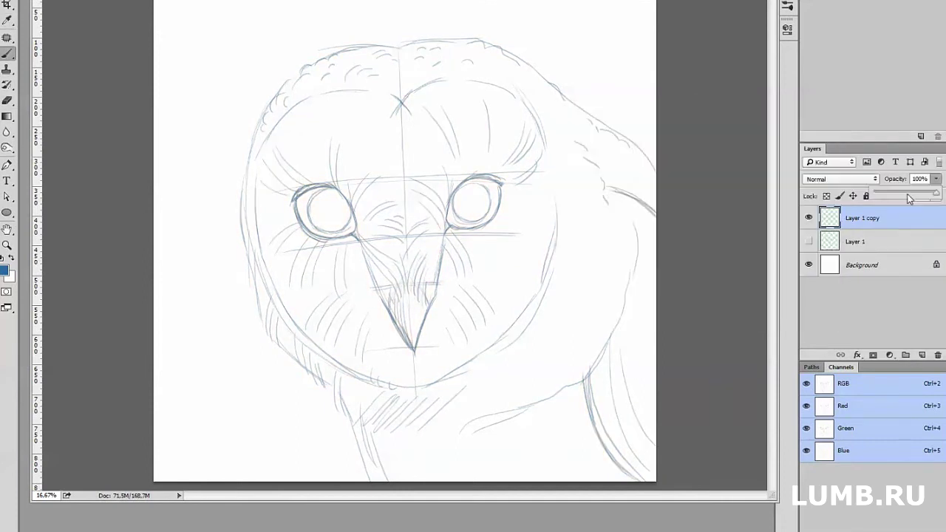
pyautogui.moveTo(936, 192); pyautogui.dragTo(909, 192)
# - Set brown as the foreground colour and add an empty Layer 2
pyautogui.rightClick(461, 291)
pyautogui.press('Escape')
pyautogui.click(4, 271)
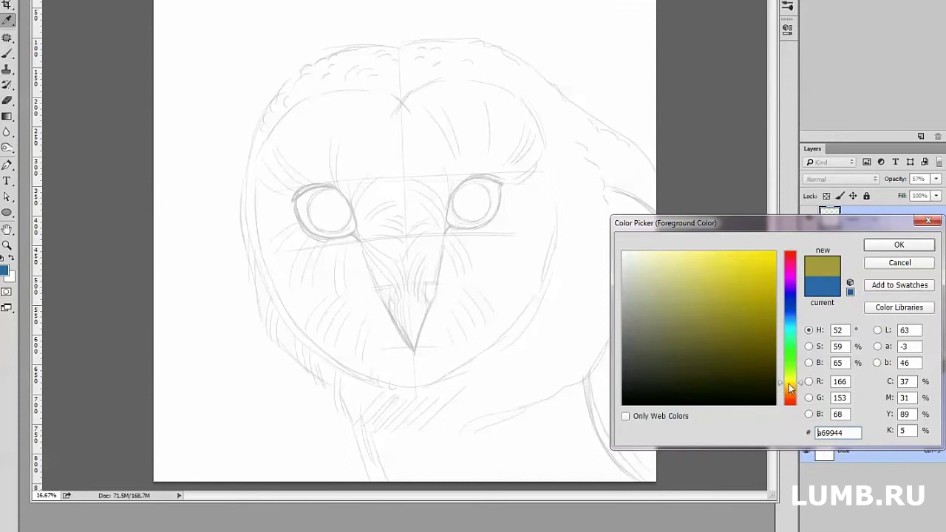
pyautogui.click(899, 244)
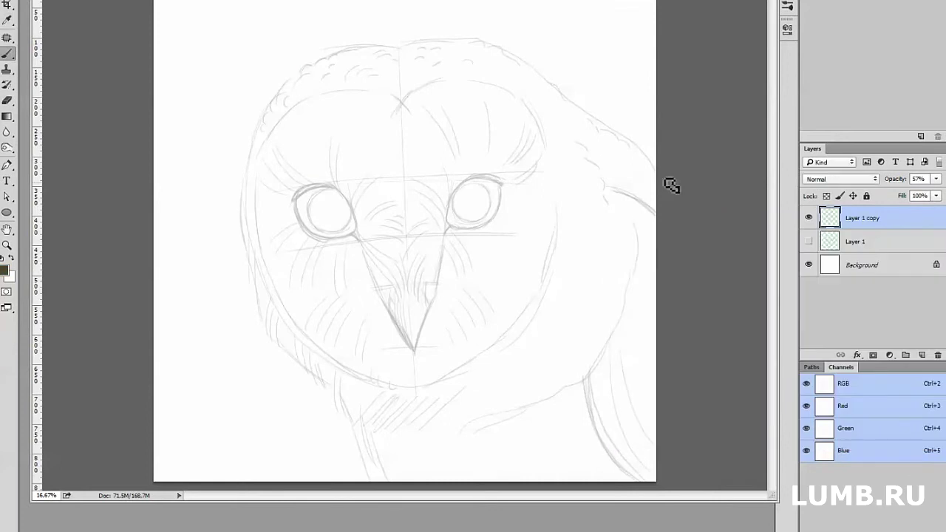
pyautogui.click(922, 356)
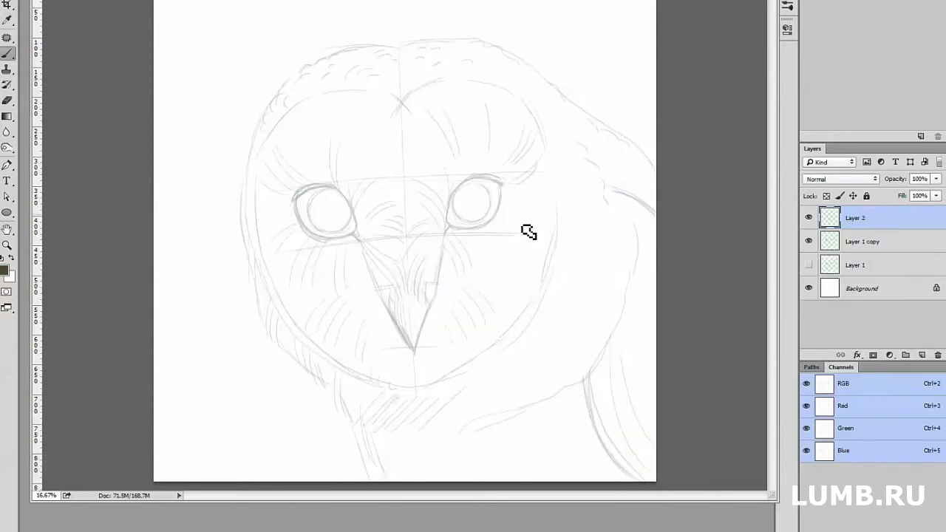
# - Ink the left and right eye outlines in dark brown on Layer 2
pyautogui.press('e')
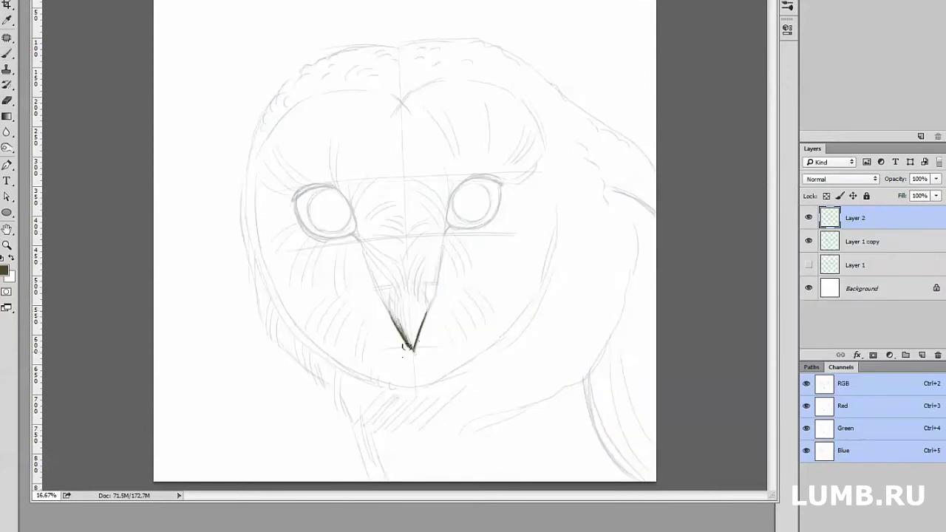
pyautogui.rightClick(394, 341)
pyautogui.press('Escape')
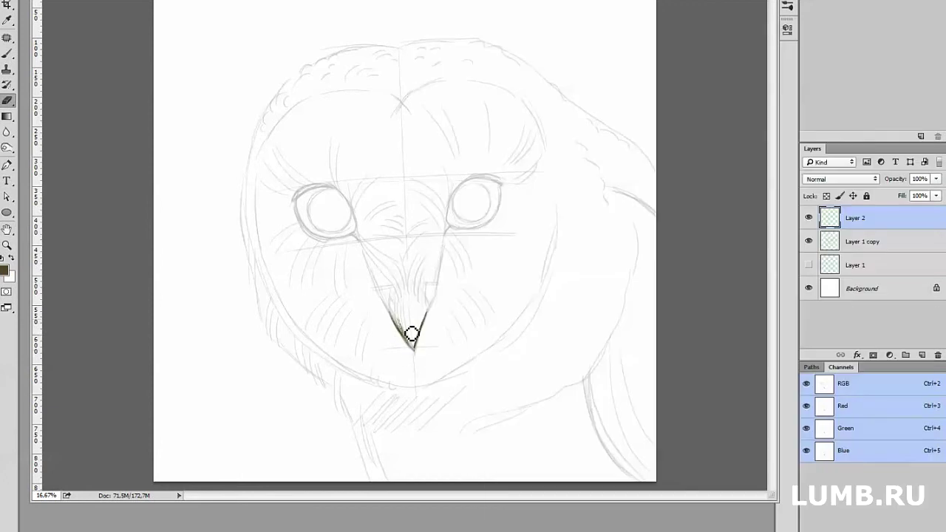
pyautogui.press('b')
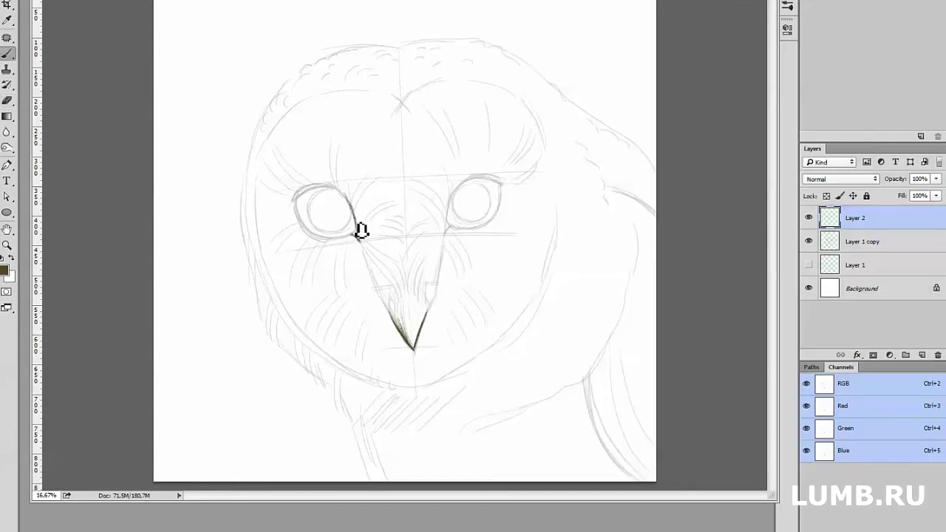
pyautogui.moveTo(297, 196)
pyautogui.mouseDown()
pyautogui.moveTo(308, 229)
pyautogui.moveTo(337, 239)
pyautogui.mouseUp()
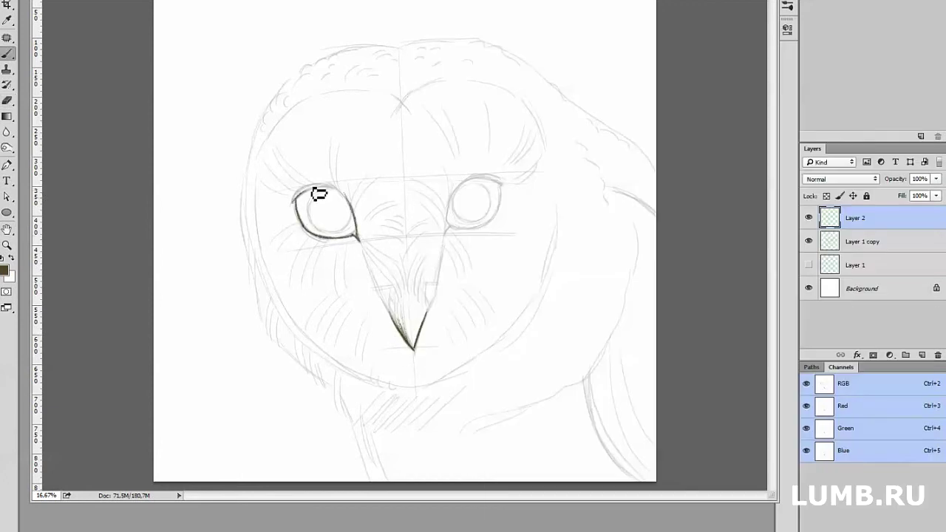
pyautogui.moveTo(349, 198); pyautogui.dragTo(325, 184)
pyautogui.moveTo(455, 209)
pyautogui.mouseDown()
pyautogui.moveTo(469, 189)
pyautogui.moveTo(489, 224)
pyautogui.mouseUp()
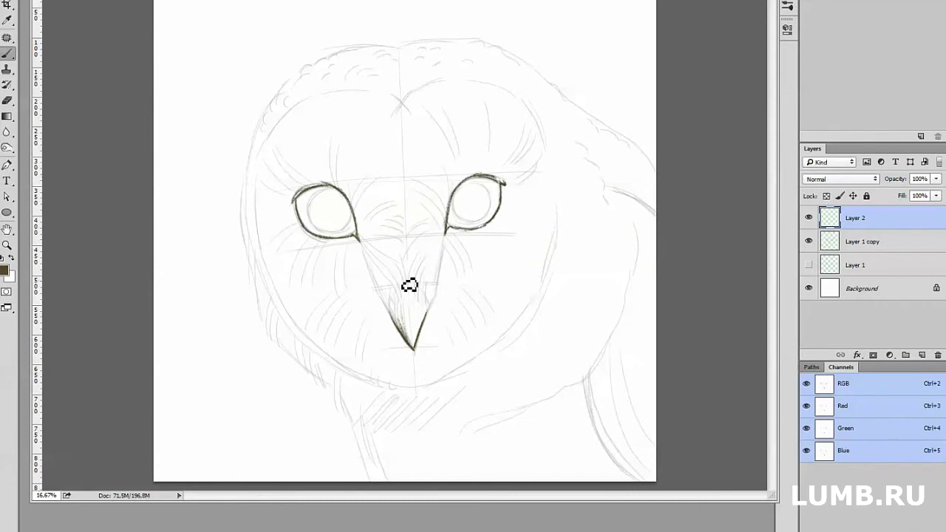
# - Hatch the beak's left side and add fine feathers between the eyes, on the forehead and below the beak
pyautogui.moveTo(370, 250)
pyautogui.mouseDown()
pyautogui.moveTo(395, 300)
pyautogui.moveTo(418, 302)
pyautogui.moveTo(401, 306)
pyautogui.moveTo(429, 320)
pyautogui.moveTo(424, 279)
pyautogui.moveTo(440, 316)
pyautogui.mouseUp()
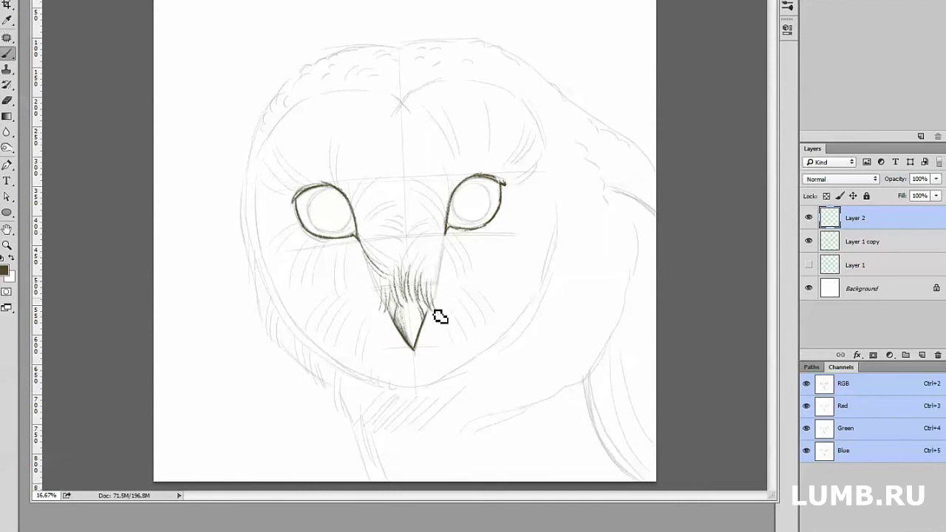
pyautogui.moveTo(453, 235)
pyautogui.mouseDown()
pyautogui.moveTo(431, 185)
pyautogui.moveTo(464, 140)
pyautogui.mouseUp()
pyautogui.moveTo(504, 177); pyautogui.dragTo(519, 135)
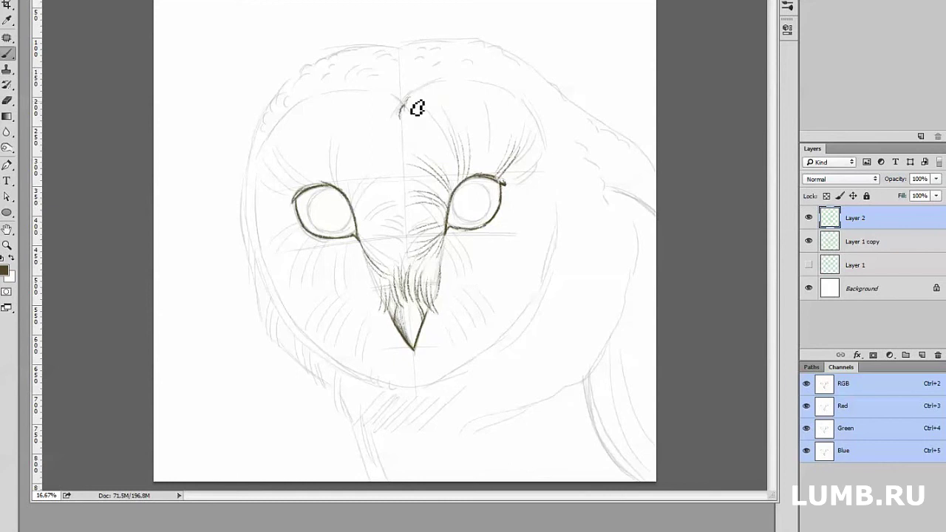
pyautogui.moveTo(402, 107); pyautogui.dragTo(454, 78)
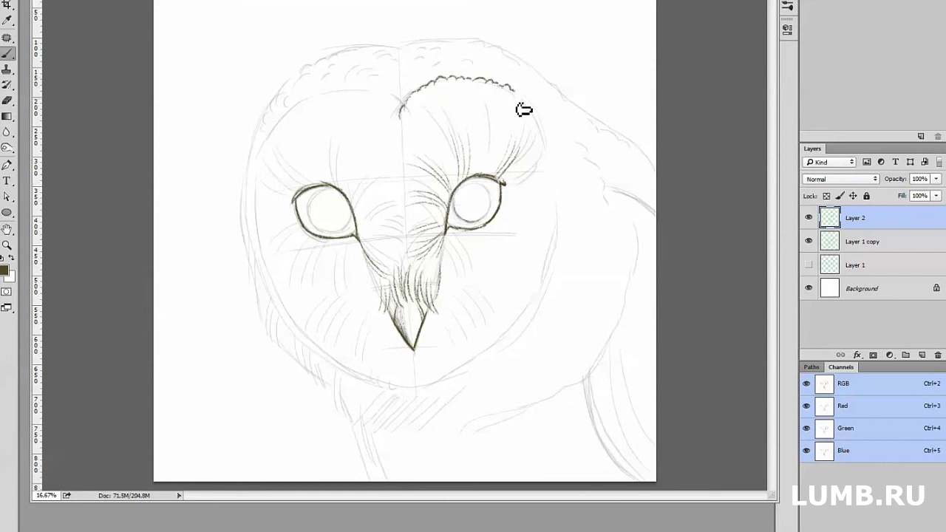
pyautogui.moveTo(419, 353); pyautogui.dragTo(433, 380)
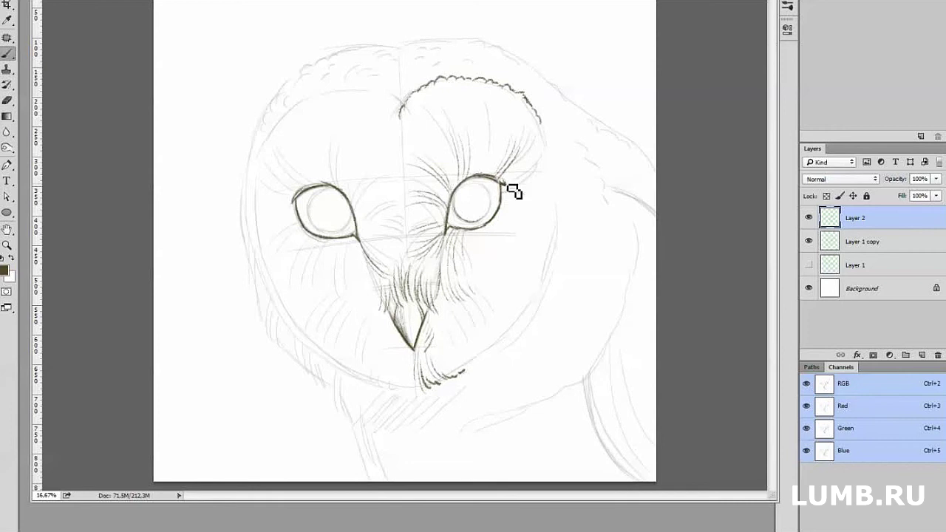
# - Extend the forehead line down the right facial disc edge to the chin
pyautogui.moveTo(540, 122); pyautogui.dragTo(548, 145)
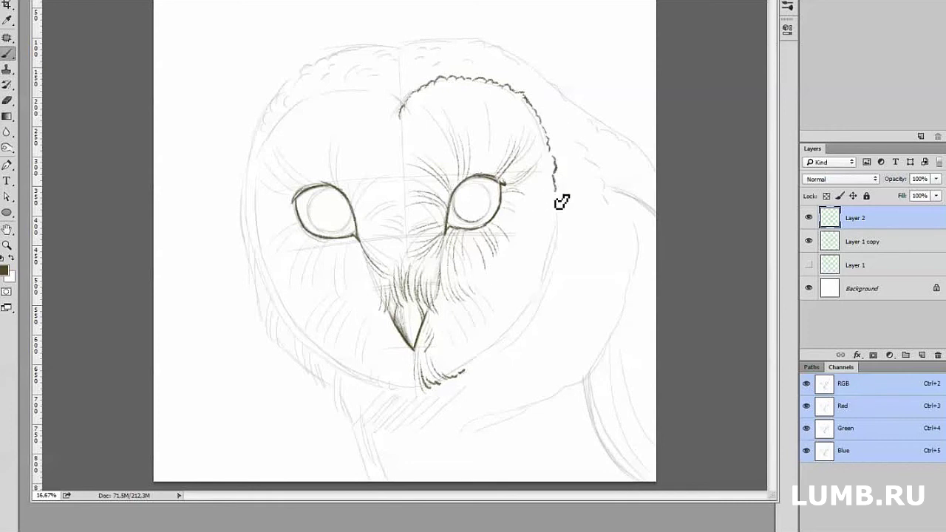
pyautogui.moveTo(562, 201); pyautogui.dragTo(561, 235)
pyautogui.moveTo(481, 367)
pyautogui.mouseDown()
pyautogui.moveTo(534, 317)
pyautogui.moveTo(548, 279)
pyautogui.mouseUp()
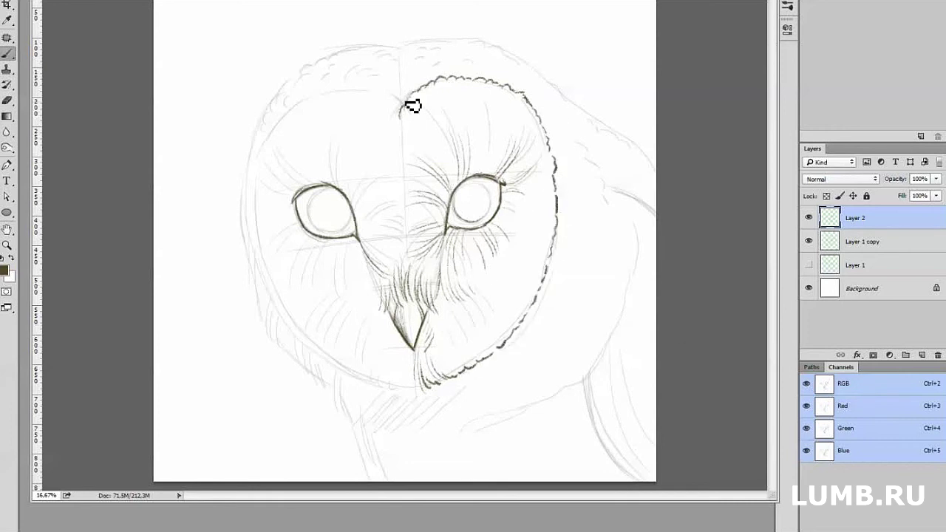
# - Ink the top of the head, the right disc edge, the outer right head edge and shoulder
pyautogui.moveTo(412, 105)
pyautogui.mouseDown()
pyautogui.moveTo(407, 63)
pyautogui.moveTo(485, 47)
pyautogui.moveTo(550, 81)
pyautogui.moveTo(649, 161)
pyautogui.mouseUp()
pyautogui.moveTo(547, 131); pyautogui.dragTo(560, 177)
pyautogui.moveTo(414, 88); pyautogui.dragTo(514, 89)
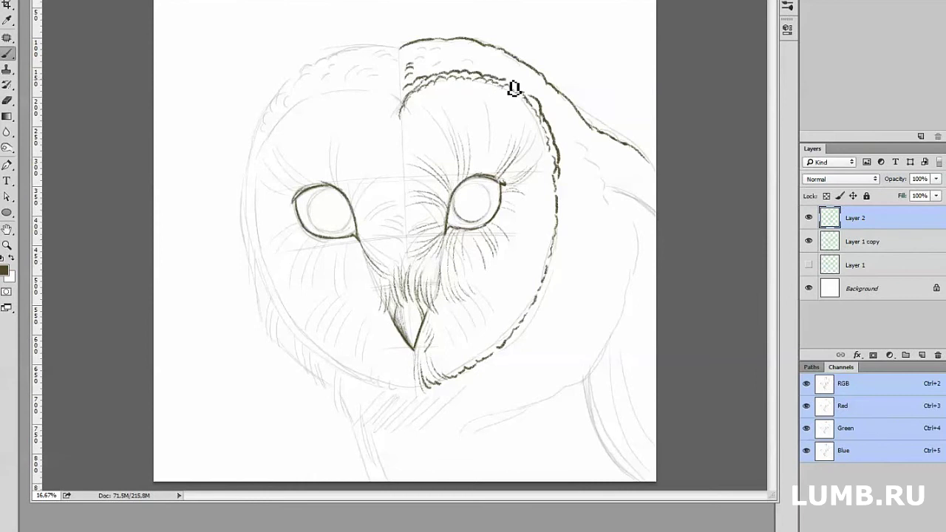
pyautogui.moveTo(561, 184)
pyautogui.mouseDown()
pyautogui.moveTo(560, 253)
pyautogui.moveTo(499, 348)
pyautogui.mouseUp()
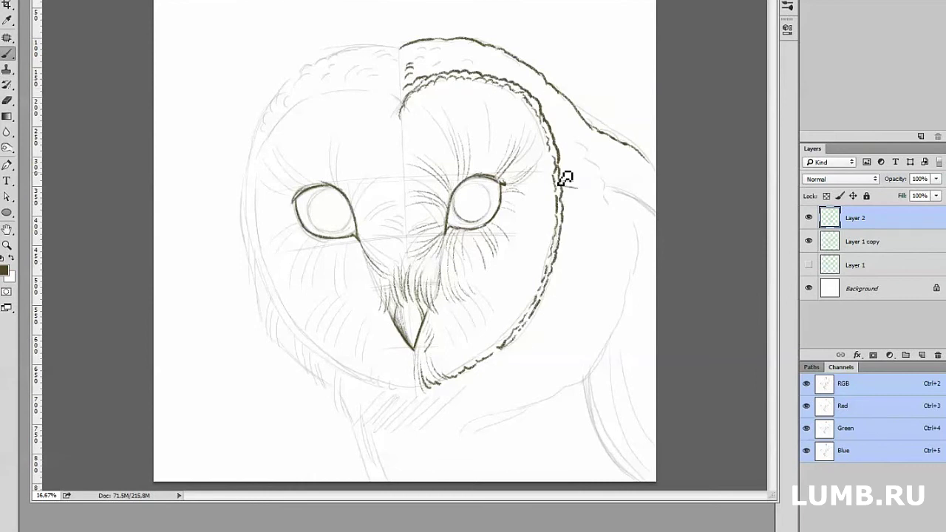
pyautogui.moveTo(591, 144)
pyautogui.mouseDown()
pyautogui.moveTo(617, 328)
pyautogui.moveTo(592, 371)
pyautogui.moveTo(648, 479)
pyautogui.mouseUp()
pyautogui.moveTo(608, 186); pyautogui.dragTo(655, 215)
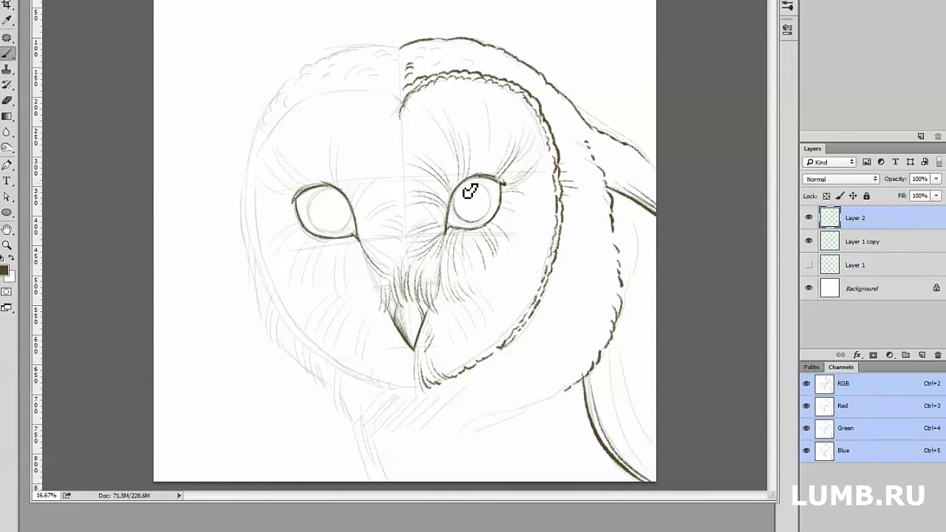
# - Trace the left face edge, double the left disc outline, and add feather dashes beside the beak and atop the head
pyautogui.moveTo(327, 102)
pyautogui.mouseDown()
pyautogui.moveTo(274, 218)
pyautogui.moveTo(281, 268)
pyautogui.moveTo(318, 340)
pyautogui.moveTo(387, 382)
pyautogui.moveTo(418, 388)
pyautogui.mouseUp()
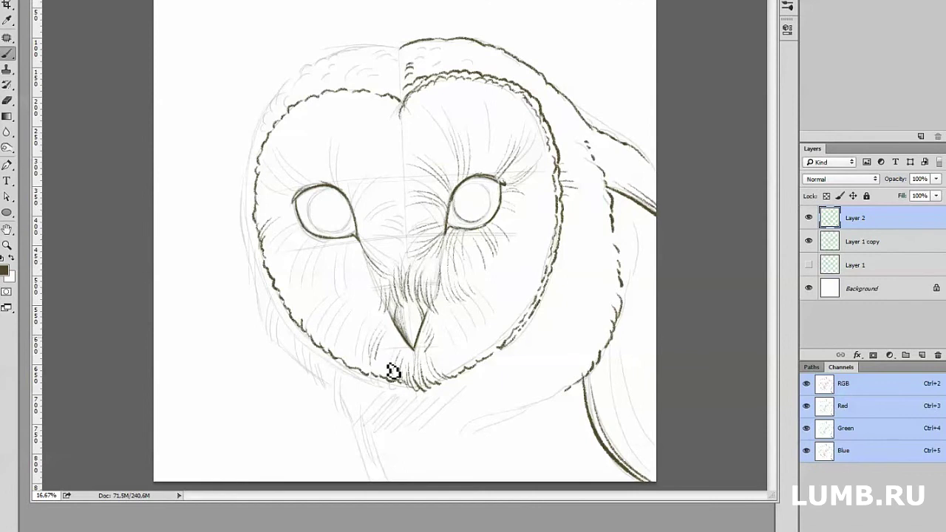
pyautogui.moveTo(370, 296)
pyautogui.mouseDown()
pyautogui.moveTo(351, 258)
pyautogui.moveTo(405, 249)
pyautogui.moveTo(280, 154)
pyautogui.moveTo(363, 205)
pyautogui.moveTo(308, 229)
pyautogui.moveTo(304, 257)
pyautogui.mouseUp()
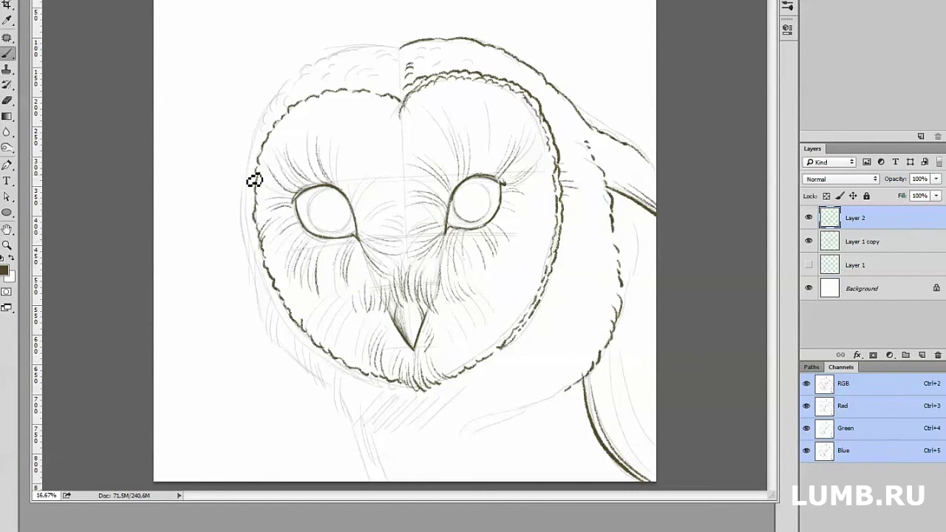
pyautogui.moveTo(249, 182)
pyautogui.mouseDown()
pyautogui.moveTo(263, 262)
pyautogui.moveTo(332, 363)
pyautogui.moveTo(413, 396)
pyautogui.moveTo(262, 129)
pyautogui.moveTo(347, 88)
pyautogui.moveTo(401, 95)
pyautogui.moveTo(445, 62)
pyautogui.moveTo(502, 59)
pyautogui.mouseUp()
pyautogui.moveTo(404, 44)
pyautogui.mouseDown()
pyautogui.moveTo(359, 53)
pyautogui.moveTo(266, 131)
pyautogui.moveTo(252, 158)
pyautogui.moveTo(264, 291)
pyautogui.moveTo(302, 375)
pyautogui.moveTo(348, 392)
pyautogui.moveTo(362, 435)
pyautogui.moveTo(384, 403)
pyautogui.moveTo(450, 431)
pyautogui.moveTo(507, 414)
pyautogui.mouseUp()
# - Add feather strokes along the lower facial disc and outline the lower right wing edge
pyautogui.moveTo(352, 418); pyautogui.dragTo(370, 480)
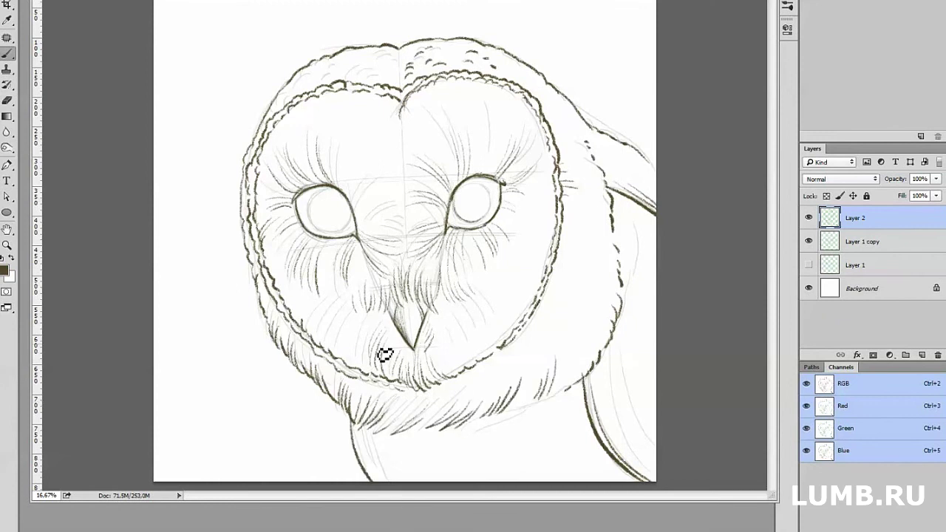
pyautogui.moveTo(373, 434); pyautogui.dragTo(396, 481)
pyautogui.moveTo(597, 396); pyautogui.dragTo(652, 480)
pyautogui.moveTo(374, 428); pyautogui.dragTo(403, 481)
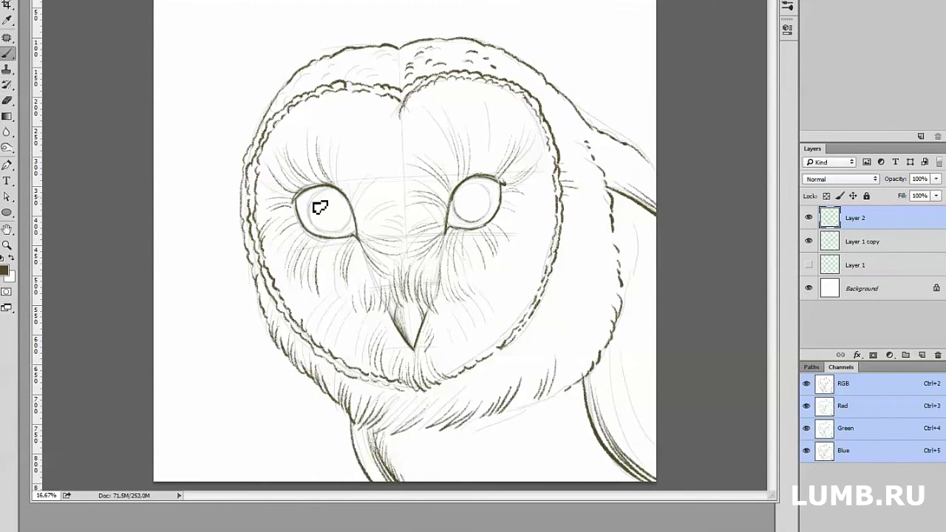
# - Hide the Layer 1 copy sketch and add fur atop the disc, between the eyes and on the ruff
pyautogui.click(808, 241)
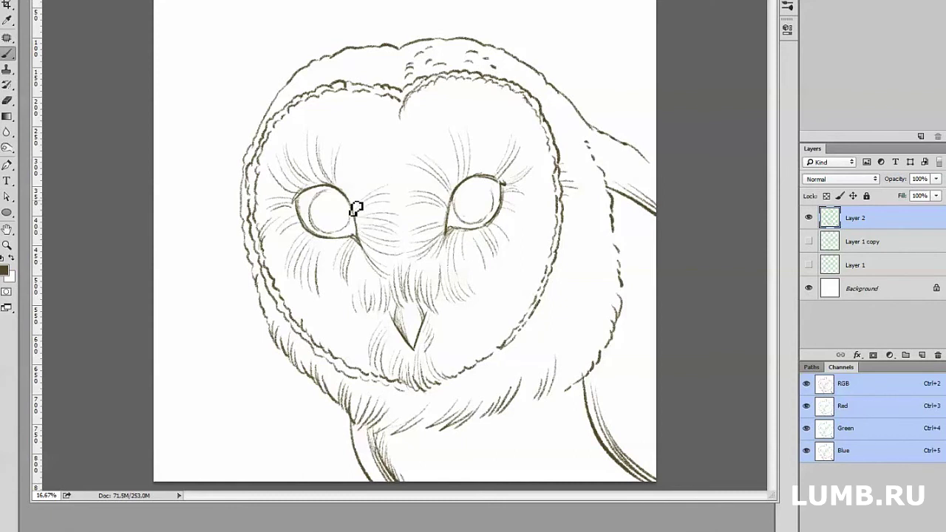
pyautogui.moveTo(393, 105)
pyautogui.mouseDown()
pyautogui.moveTo(395, 143)
pyautogui.moveTo(338, 102)
pyautogui.moveTo(420, 105)
pyautogui.mouseUp()
pyautogui.moveTo(383, 257); pyautogui.dragTo(413, 291)
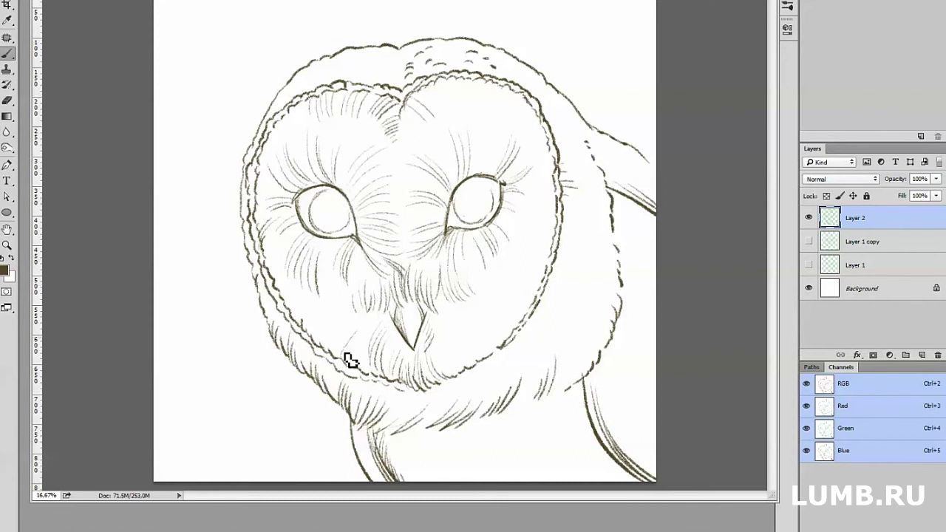
pyautogui.moveTo(351, 360)
pyautogui.mouseDown()
pyautogui.moveTo(338, 333)
pyautogui.moveTo(306, 320)
pyautogui.mouseUp()
pyautogui.moveTo(460, 376); pyautogui.dragTo(521, 334)
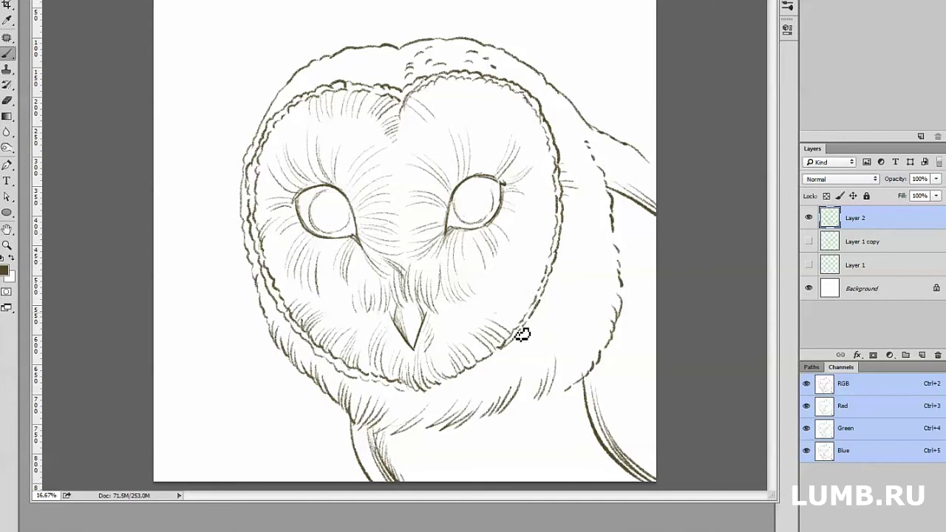
# - Add faint cheek and chest fur, then duplicate Layer 2 as Layer 2 copy and hide the original
pyautogui.moveTo(449, 296); pyautogui.dragTo(507, 288)
pyautogui.moveTo(365, 290); pyautogui.dragTo(332, 309)
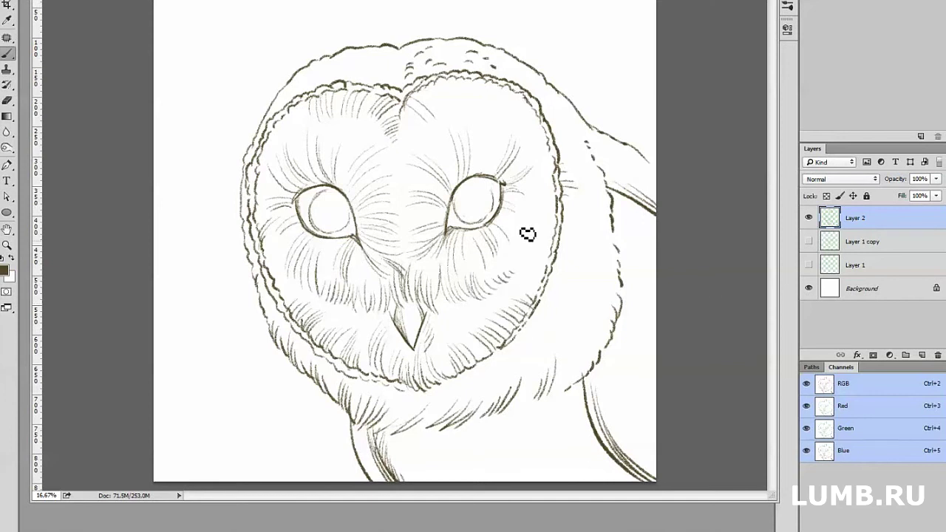
pyautogui.moveTo(570, 391)
pyautogui.mouseDown()
pyautogui.moveTo(517, 437)
pyautogui.moveTo(417, 473)
pyautogui.mouseUp()
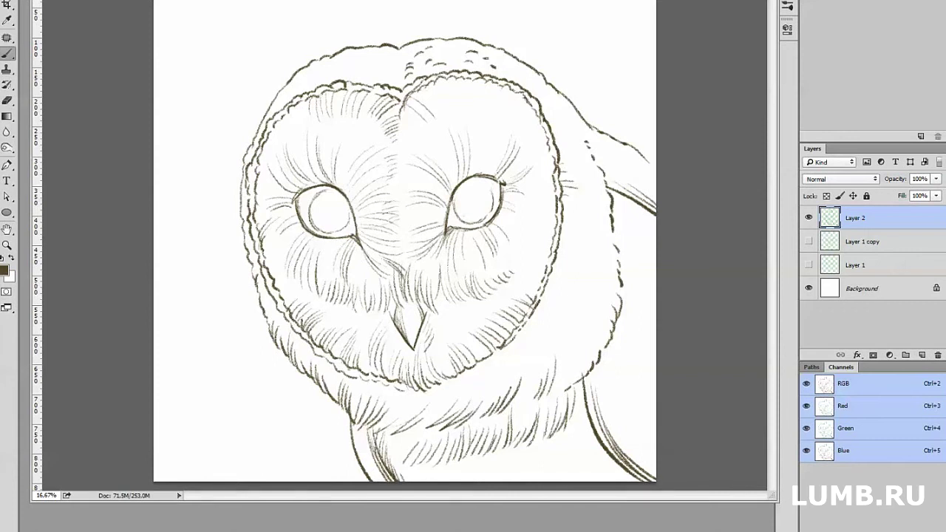
pyautogui.moveTo(813, 219); pyautogui.dragTo(922, 355)
pyautogui.click(809, 241)
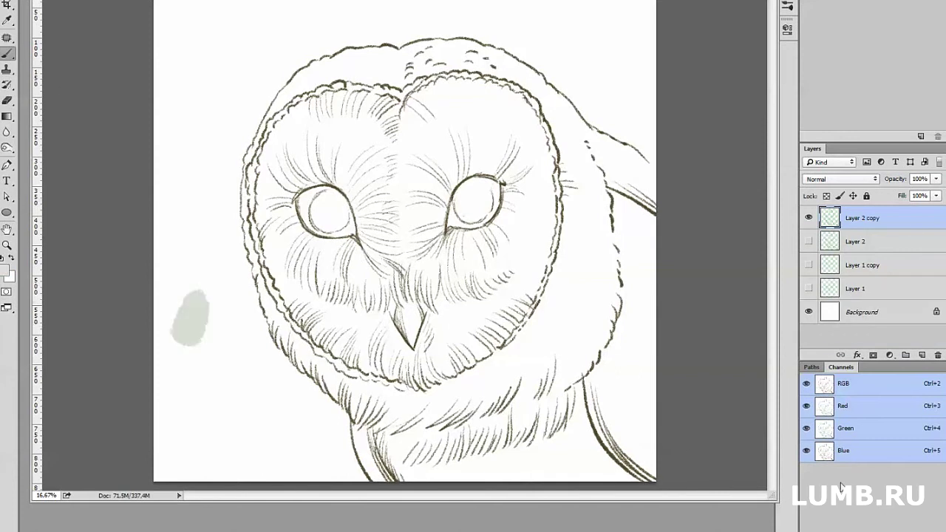
# - Dab ochre, light grey, black and grey swatches in the left margin
pyautogui.moveTo(185, 300)
pyautogui.mouseDown()
pyautogui.moveTo(190, 257)
pyautogui.moveTo(176, 211)
pyautogui.mouseUp()
pyautogui.moveTo(201, 326); pyautogui.dragTo(216, 349)
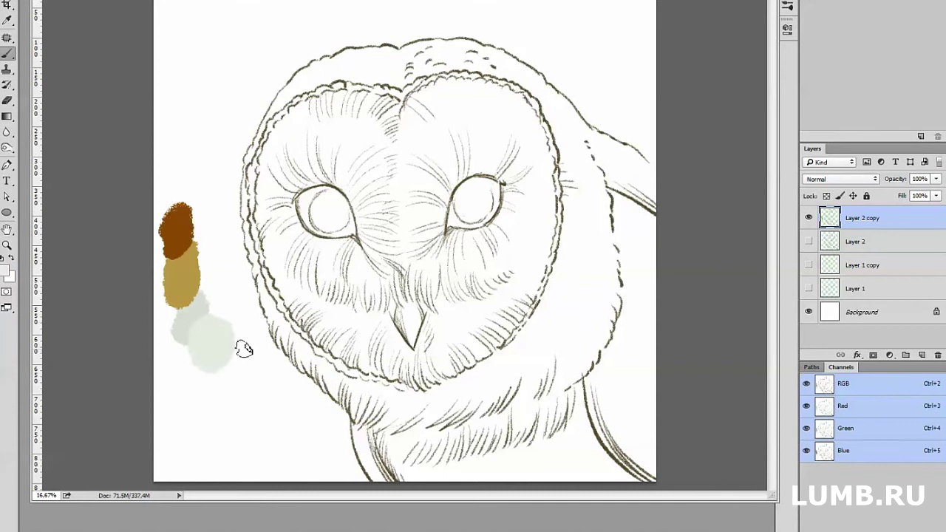
pyautogui.press('d')
pyautogui.moveTo(175, 211); pyautogui.dragTo(174, 175)
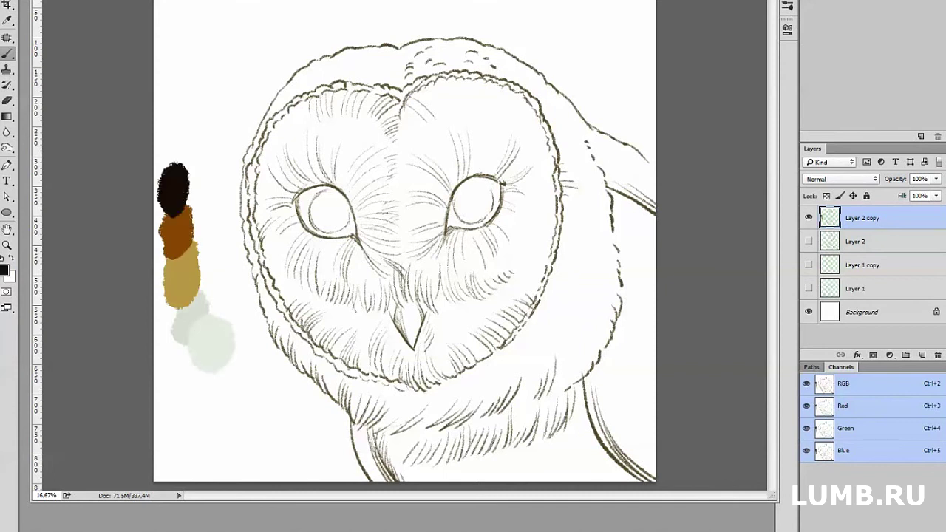
pyautogui.click(204, 276)
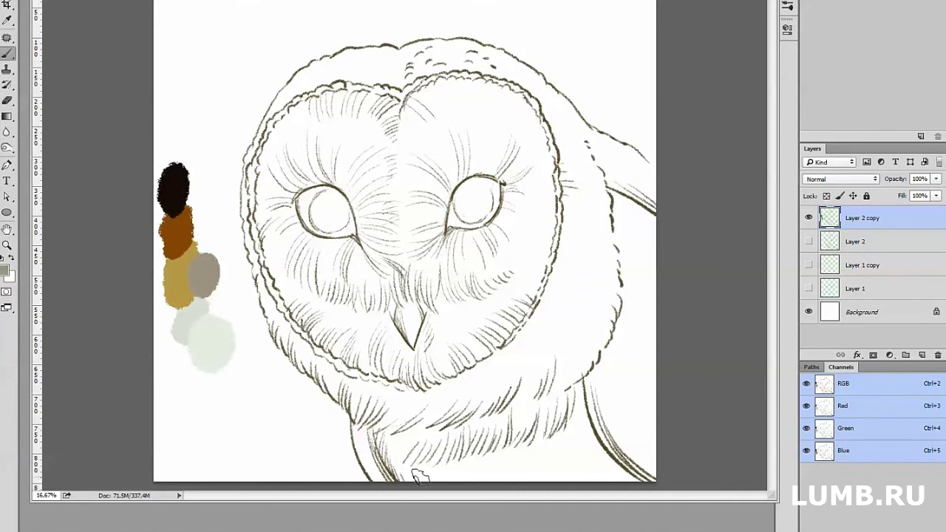
# - Paint light grey left of the beak and start tinting the beak pink
pyautogui.moveTo(383, 319)
pyautogui.mouseDown()
pyautogui.moveTo(373, 355)
pyautogui.moveTo(406, 359)
pyautogui.moveTo(395, 332)
pyautogui.moveTo(409, 342)
pyautogui.moveTo(405, 311)
pyautogui.moveTo(363, 318)
pyautogui.moveTo(414, 387)
pyautogui.moveTo(422, 355)
pyautogui.moveTo(431, 355)
pyautogui.mouseUp()
pyautogui.click(4, 271)
pyautogui.click(897, 247)
# - Pick a pale yellowish-grey, add it to the palette and paint right of the beak
pyautogui.click(4, 271)
pyautogui.click(785, 385)
pyautogui.click(897, 244)
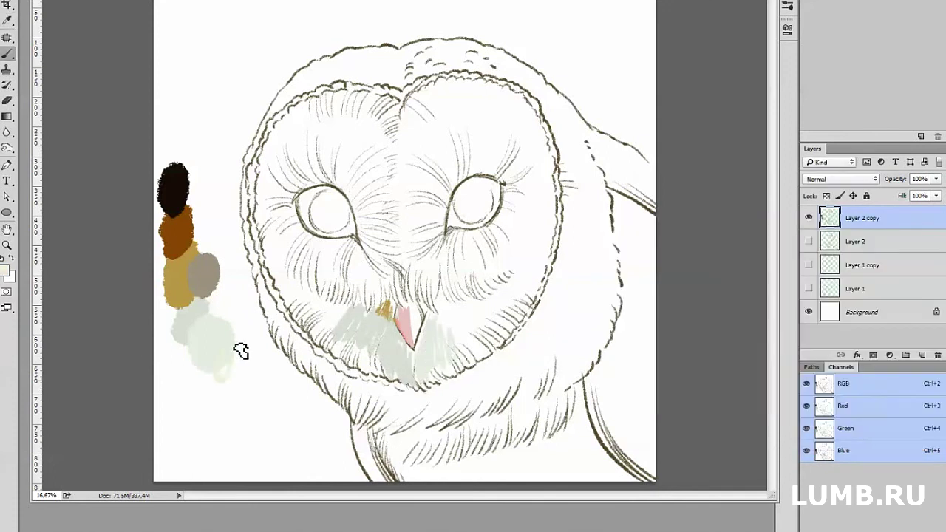
pyautogui.moveTo(239, 345); pyautogui.dragTo(235, 369)
pyautogui.moveTo(443, 314)
pyautogui.mouseDown()
pyautogui.moveTo(478, 354)
pyautogui.moveTo(510, 296)
pyautogui.mouseUp()
# - Paint cream down the centre of the face and grey along the right eye's upper lid
pyautogui.click(4, 271)
pyautogui.click(897, 244)
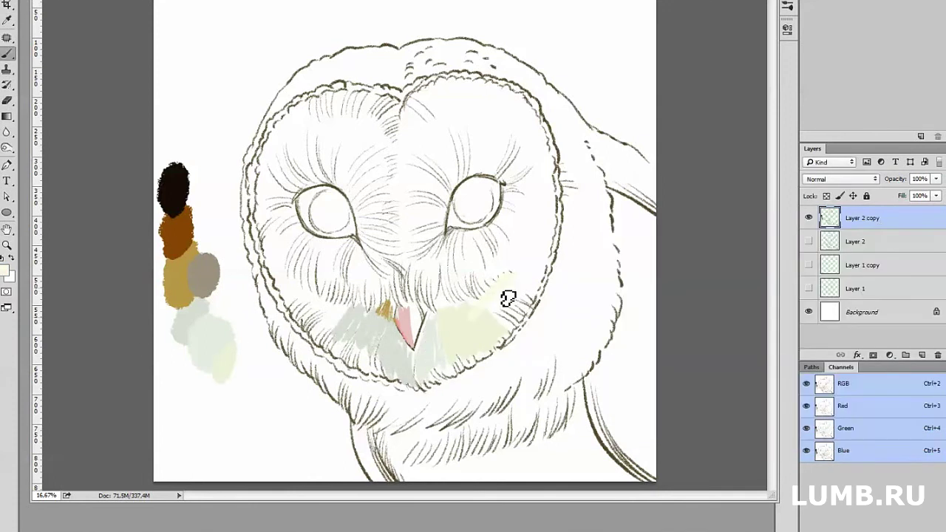
pyautogui.moveTo(407, 200); pyautogui.dragTo(420, 259)
pyautogui.moveTo(431, 291); pyautogui.dragTo(431, 241)
pyautogui.moveTo(417, 122); pyautogui.dragTo(433, 190)
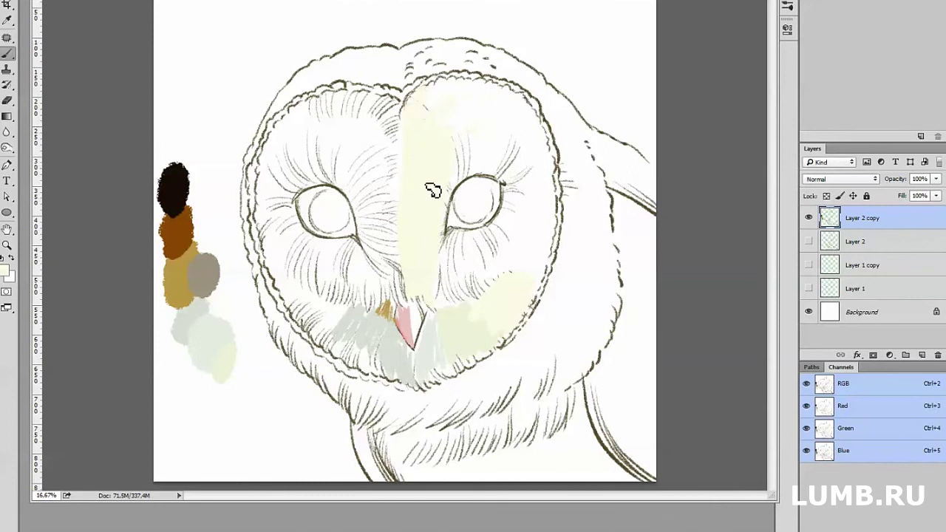
pyautogui.moveTo(454, 137); pyautogui.dragTo(441, 215)
pyautogui.moveTo(452, 181); pyautogui.dragTo(503, 180)
# - Rim the right eye in tan and dark brown, with pale cream below and ochre toward the beak
pyautogui.keyDown('alt'); pyautogui.click(451, 211); pyautogui.keyUp('alt')
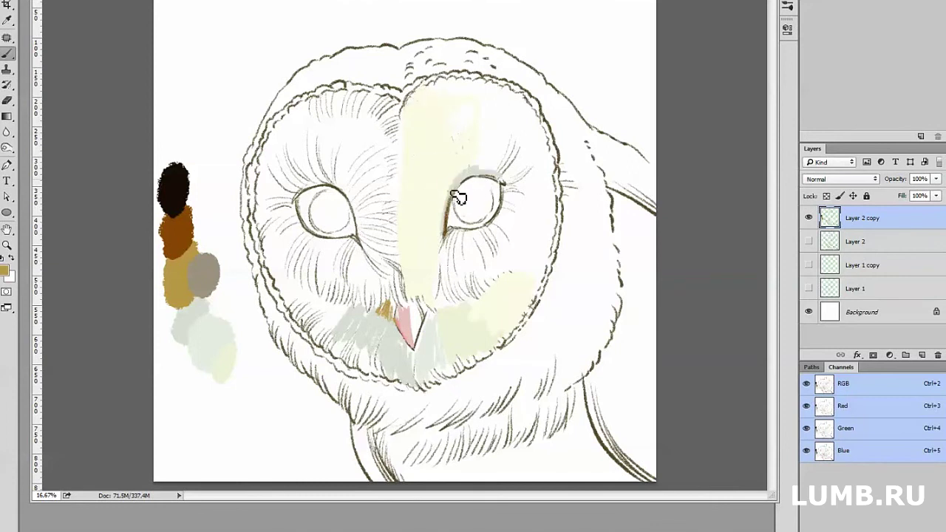
pyautogui.moveTo(445, 233)
pyautogui.mouseDown()
pyautogui.moveTo(494, 182)
pyautogui.moveTo(443, 243)
pyautogui.mouseUp()
pyautogui.keyDown('alt'); pyautogui.click(453, 211); pyautogui.keyUp('alt')
pyautogui.moveTo(505, 180); pyautogui.dragTo(503, 222)
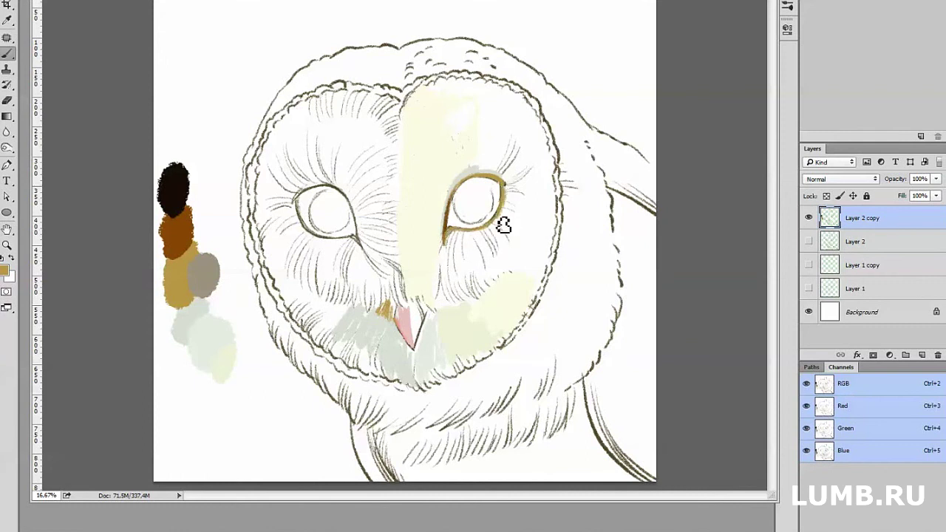
pyautogui.moveTo(451, 245)
pyautogui.mouseDown()
pyautogui.moveTo(437, 302)
pyautogui.moveTo(485, 311)
pyautogui.moveTo(473, 244)
pyautogui.moveTo(430, 303)
pyautogui.mouseUp()
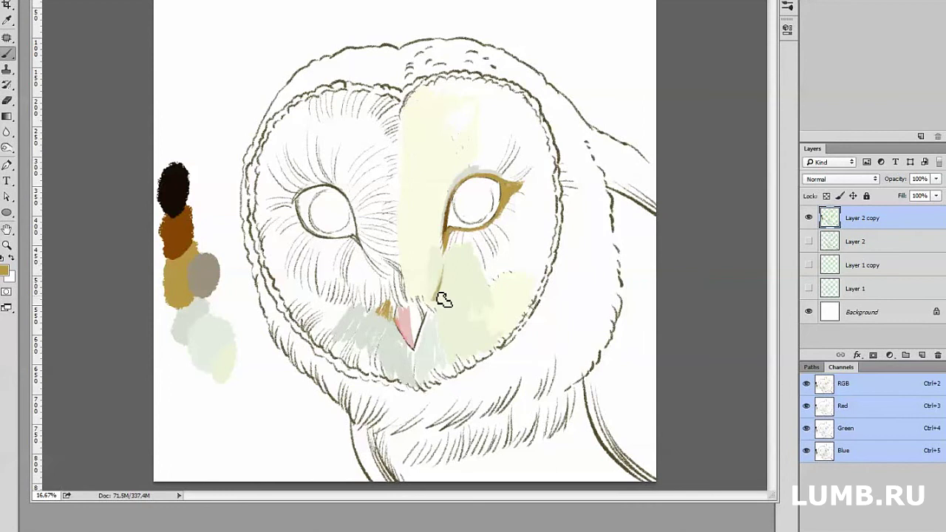
pyautogui.keyDown('alt'); pyautogui.click(420, 334); pyautogui.keyUp('alt')
# - Paint the beak pink with a salmon tone on its left side
pyautogui.moveTo(422, 299); pyautogui.dragTo(419, 336)
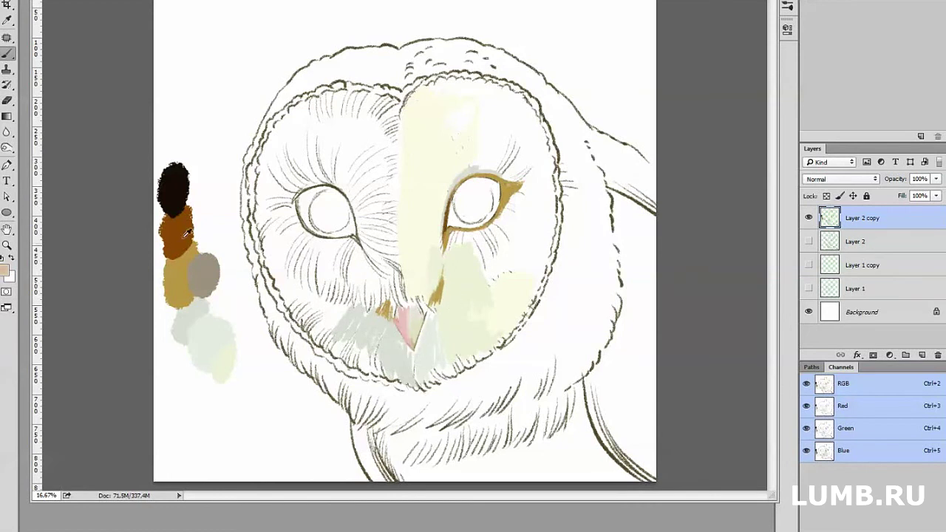
pyautogui.keyDown('alt'); pyautogui.click(399, 316); pyautogui.keyUp('alt')
pyautogui.moveTo(397, 313); pyautogui.dragTo(409, 312)
pyautogui.keyDown('alt'); pyautogui.click(422, 310); pyautogui.keyUp('alt')
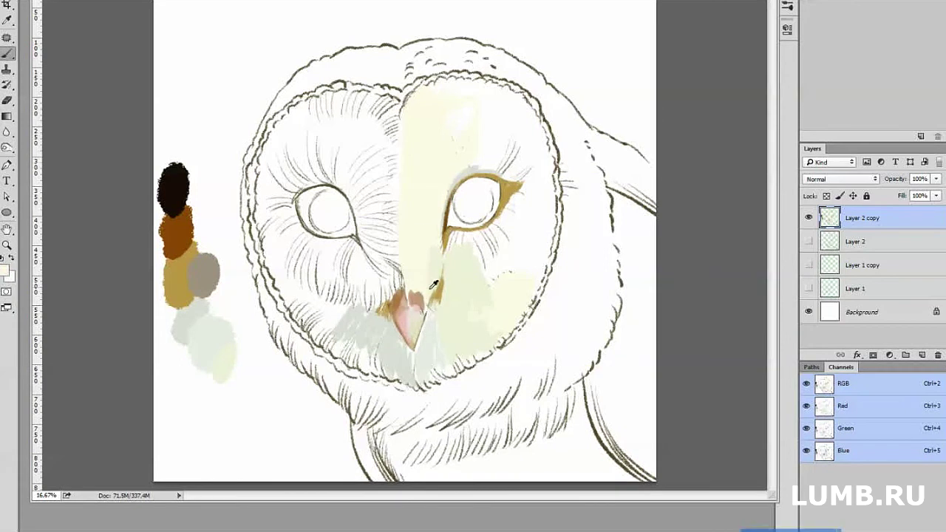
pyautogui.keyDown('alt'); pyautogui.click(420, 290); pyautogui.keyUp('alt')
# - Shade light grey over the left face, forehead, rim and cheek, and save the file
pyautogui.keyDown('alt'); pyautogui.click(211, 274); pyautogui.keyUp('alt')
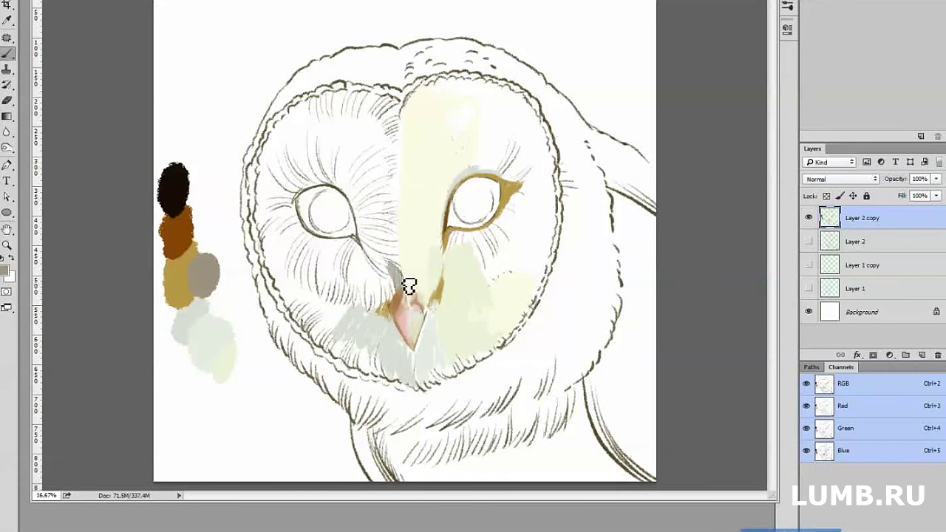
pyautogui.moveTo(408, 285)
pyautogui.mouseDown()
pyautogui.moveTo(377, 167)
pyautogui.moveTo(367, 220)
pyautogui.moveTo(381, 170)
pyautogui.mouseUp()
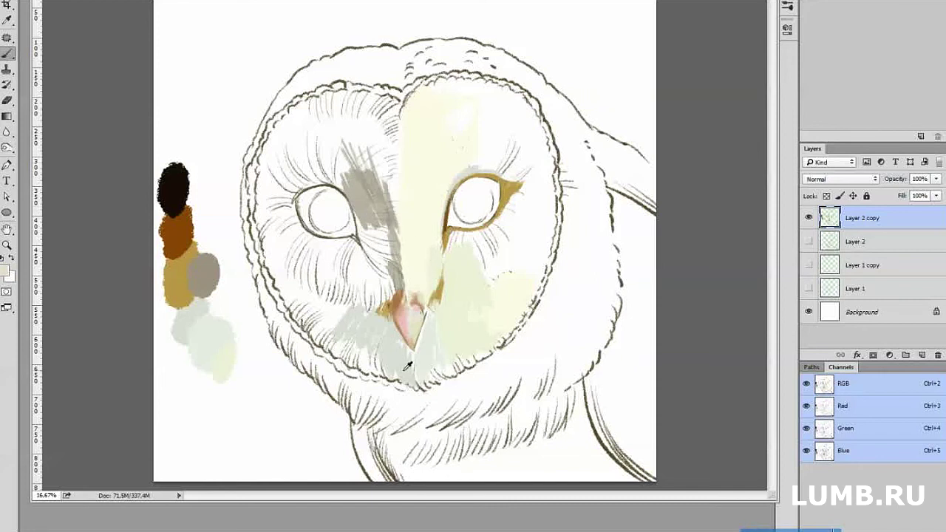
pyautogui.moveTo(399, 221); pyautogui.dragTo(370, 122)
pyautogui.moveTo(384, 177)
pyautogui.mouseDown()
pyautogui.moveTo(374, 117)
pyautogui.moveTo(392, 141)
pyautogui.mouseUp()
pyautogui.moveTo(355, 97)
pyautogui.mouseDown()
pyautogui.moveTo(303, 144)
pyautogui.moveTo(309, 110)
pyautogui.mouseUp()
pyautogui.moveTo(275, 137); pyautogui.dragTo(255, 277)
pyautogui.moveTo(266, 162); pyautogui.dragTo(311, 337)
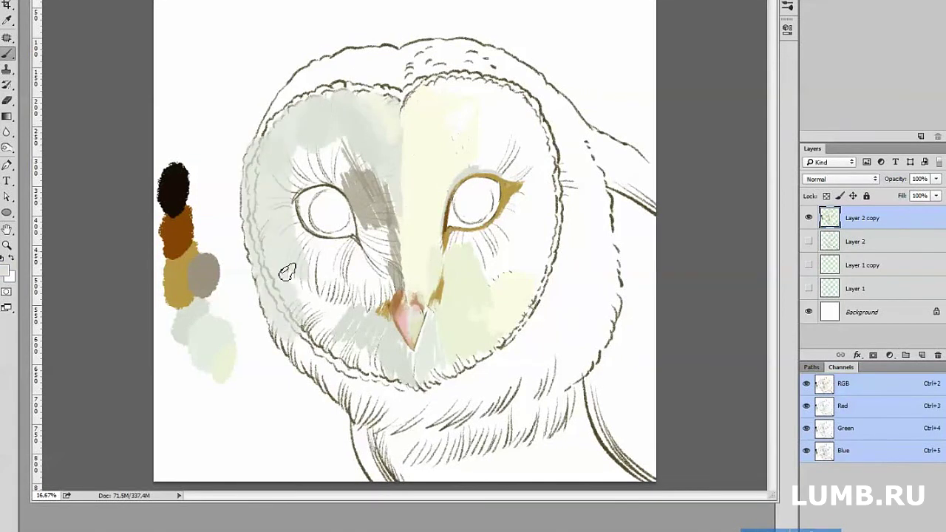
pyautogui.moveTo(296, 226); pyautogui.dragTo(347, 326)
pyautogui.hotkey('ctrl', 's')
# - Deepen brown at the left eye's inner and outer corners
pyautogui.keyDown('alt'); pyautogui.click(367, 219); pyautogui.keyUp('alt')
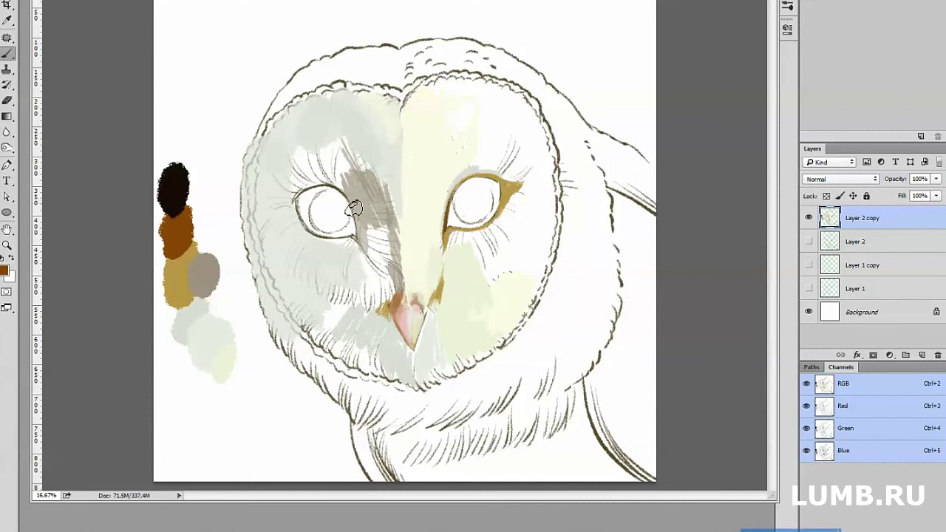
pyautogui.moveTo(353, 209); pyautogui.dragTo(358, 237)
pyautogui.moveTo(346, 178); pyautogui.dragTo(358, 204)
pyautogui.moveTo(293, 208); pyautogui.dragTo(278, 199)
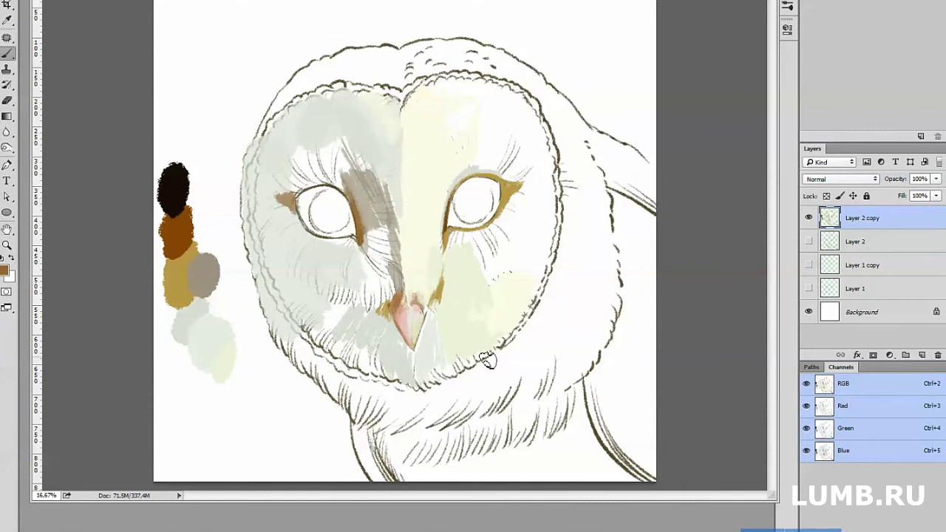
# - Recentre the owl's face full-screen and line the left eye's lower rim with lighter tan
pyautogui.press('f')
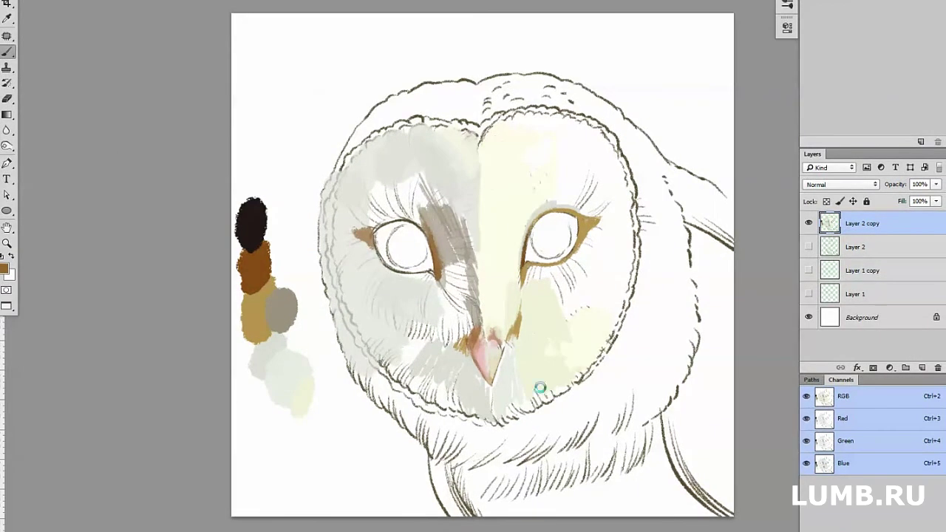
pyautogui.moveTo(540, 389); pyautogui.dragTo(554, 416)
pyautogui.keyDown('alt'); pyautogui.click(454, 275); pyautogui.keyUp('alt')
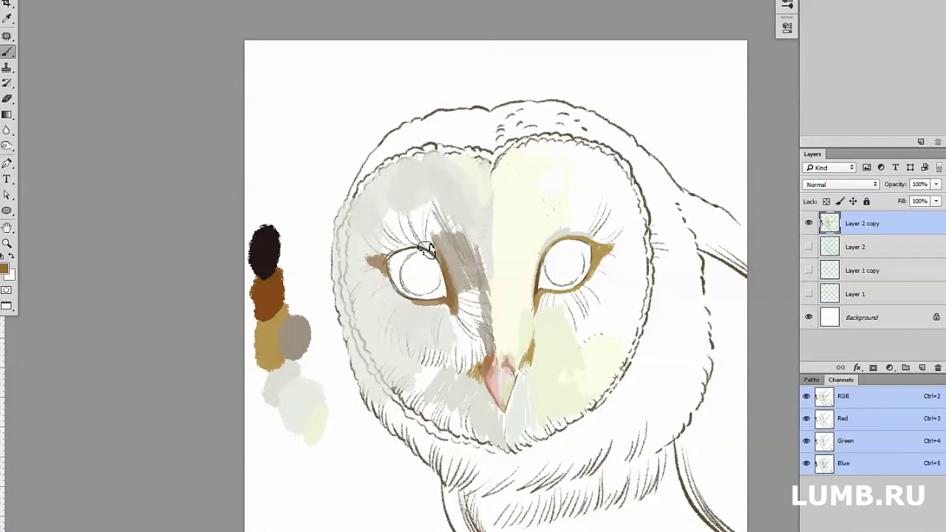
pyautogui.keyDown('alt'); pyautogui.click(395, 288); pyautogui.keyUp('alt')
pyautogui.moveTo(383, 272); pyautogui.dragTo(447, 303)
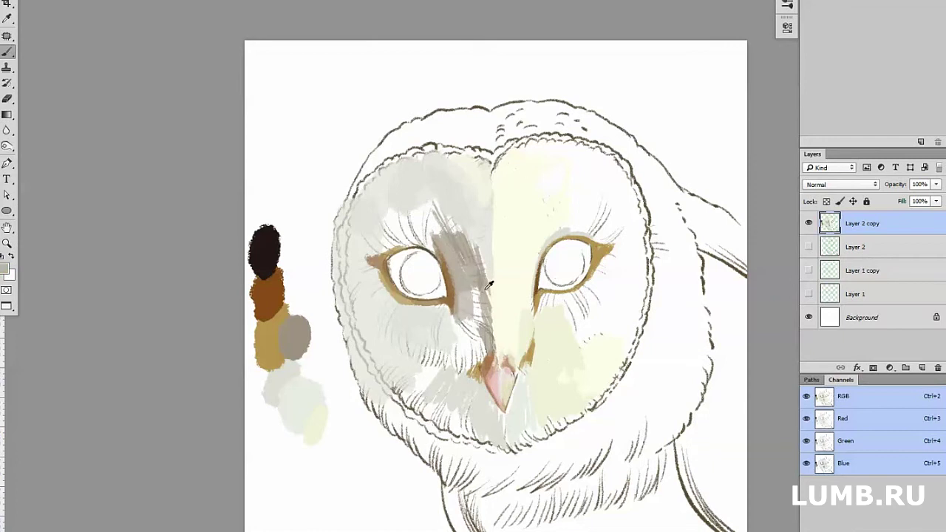
# - Paint pale blue-grey between the eyes and up over the left eye
pyautogui.click(5, 269)
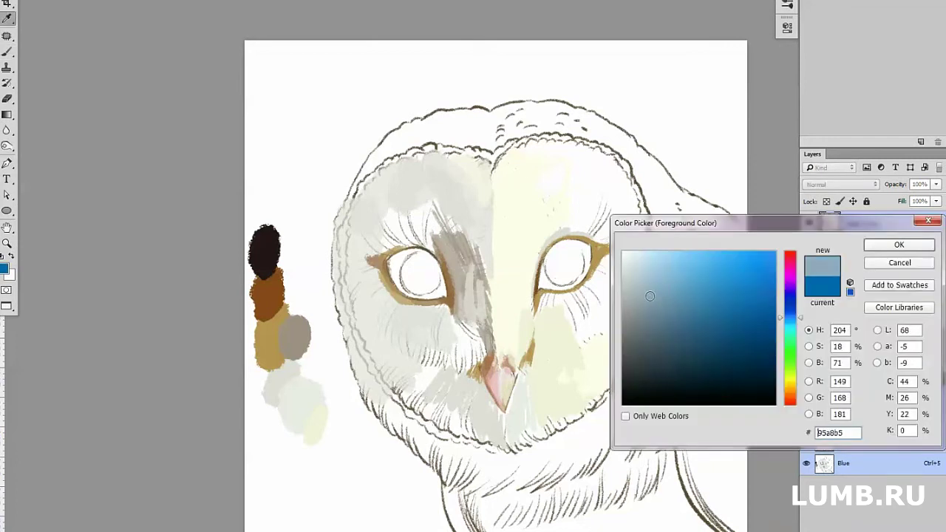
pyautogui.click(898, 245)
pyautogui.moveTo(473, 285); pyautogui.dragTo(488, 332)
pyautogui.moveTo(473, 281); pyautogui.dragTo(477, 332)
pyautogui.moveTo(453, 288)
pyautogui.mouseDown()
pyautogui.moveTo(418, 292)
pyautogui.moveTo(385, 271)
pyautogui.moveTo(380, 236)
pyautogui.mouseUp()
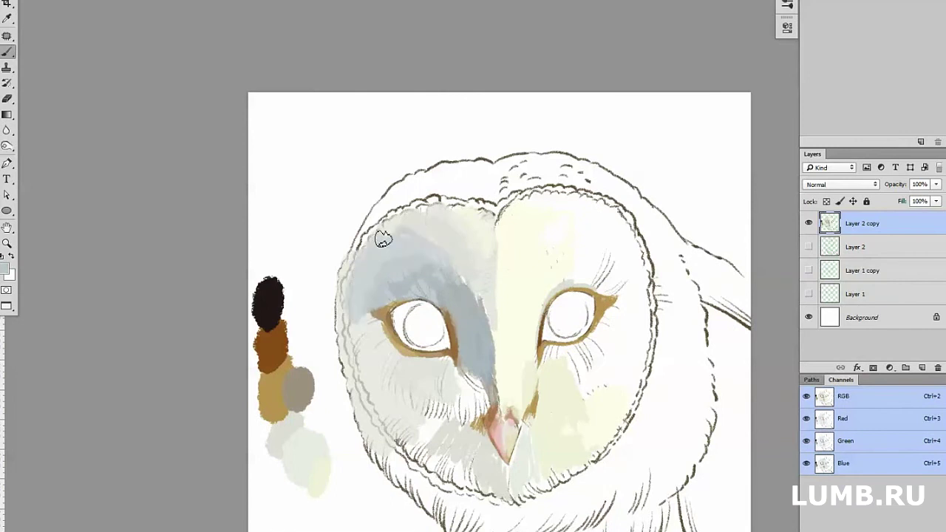
pyautogui.scroll(-2, 380, 236)
# - Add tan beside the beak and a brown stroke running up from it
pyautogui.keyDown('alt'); pyautogui.click(496, 379); pyautogui.keyUp('alt')
pyautogui.moveTo(477, 352)
pyautogui.mouseDown()
pyautogui.moveTo(466, 388)
pyautogui.moveTo(454, 342)
pyautogui.mouseUp()
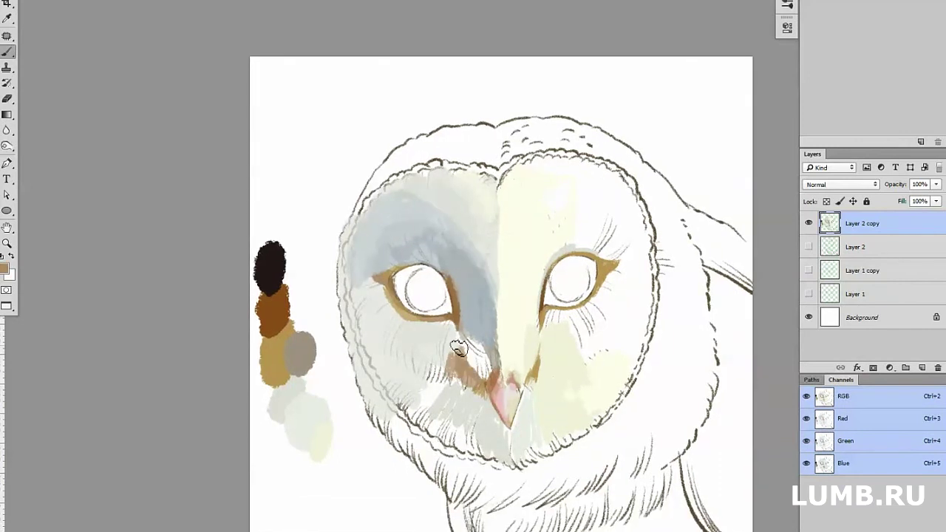
pyautogui.keyDown('alt'); pyautogui.click(560, 359); pyautogui.keyUp('alt')
pyautogui.moveTo(546, 370)
pyautogui.mouseDown()
pyautogui.moveTo(563, 310)
pyautogui.moveTo(591, 312)
pyautogui.moveTo(617, 273)
pyautogui.mouseUp()
# - Cover the brown near the left eye with pale yellow and rework beside the beak in tan, brown and blue-grey
pyautogui.keyDown('alt'); pyautogui.click(550, 325); pyautogui.keyUp('alt')
pyautogui.moveTo(393, 311); pyautogui.dragTo(435, 326)
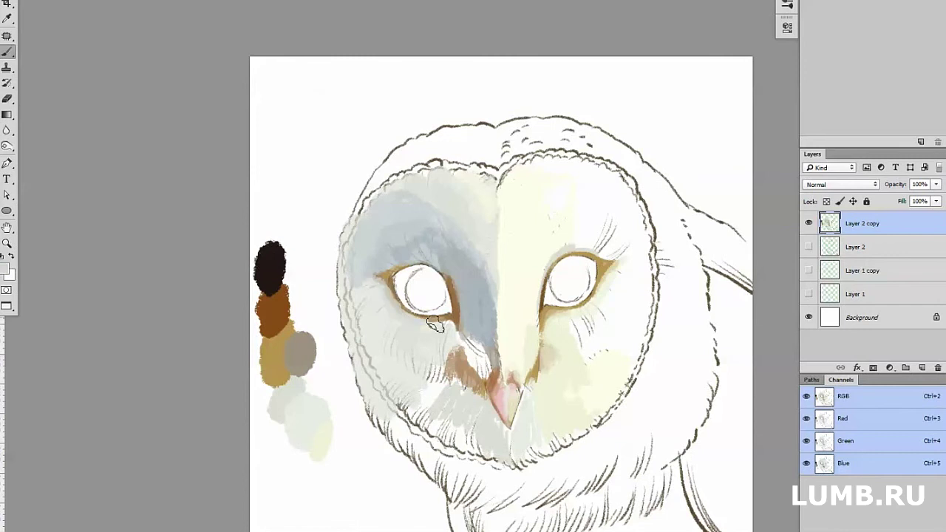
pyautogui.moveTo(441, 372); pyautogui.dragTo(405, 362)
pyautogui.keyDown('alt'); pyautogui.click(444, 324); pyautogui.keyUp('alt')
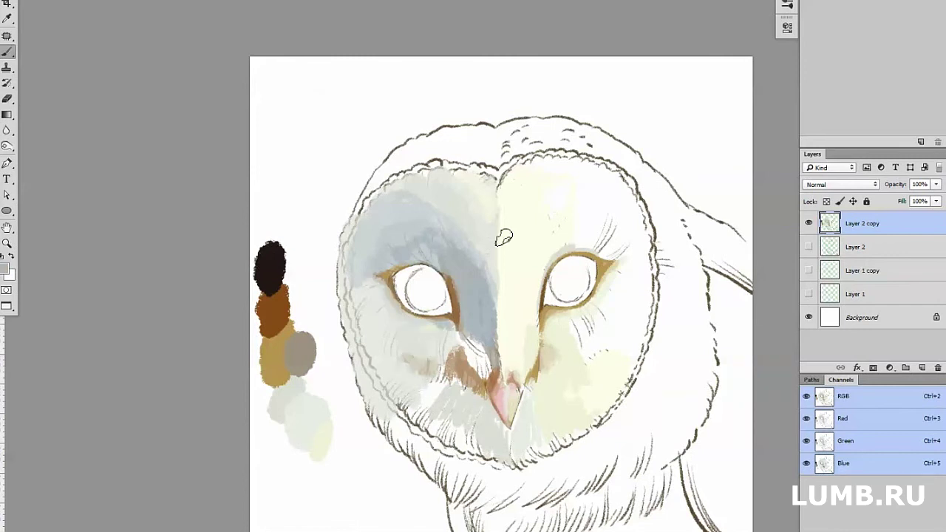
pyautogui.moveTo(473, 325)
pyautogui.mouseDown()
pyautogui.moveTo(481, 365)
pyautogui.moveTo(493, 373)
pyautogui.mouseUp()
pyautogui.keyDown('alt'); pyautogui.click(461, 345); pyautogui.keyUp('alt')
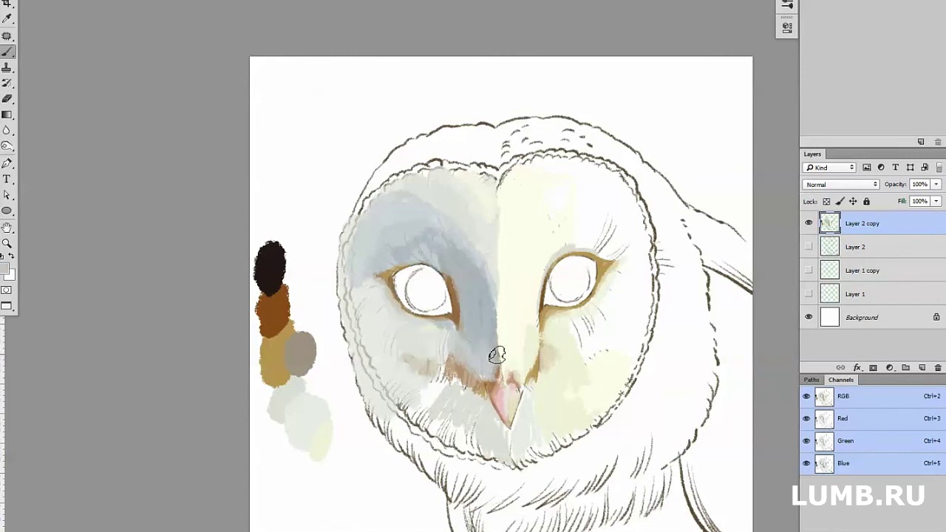
# - Paint orange-tan along the left disc rim and yellow across the top of the head
pyautogui.moveTo(459, 159)
pyautogui.mouseDown()
pyautogui.moveTo(422, 158)
pyautogui.moveTo(424, 173)
pyautogui.moveTo(443, 158)
pyautogui.mouseUp()
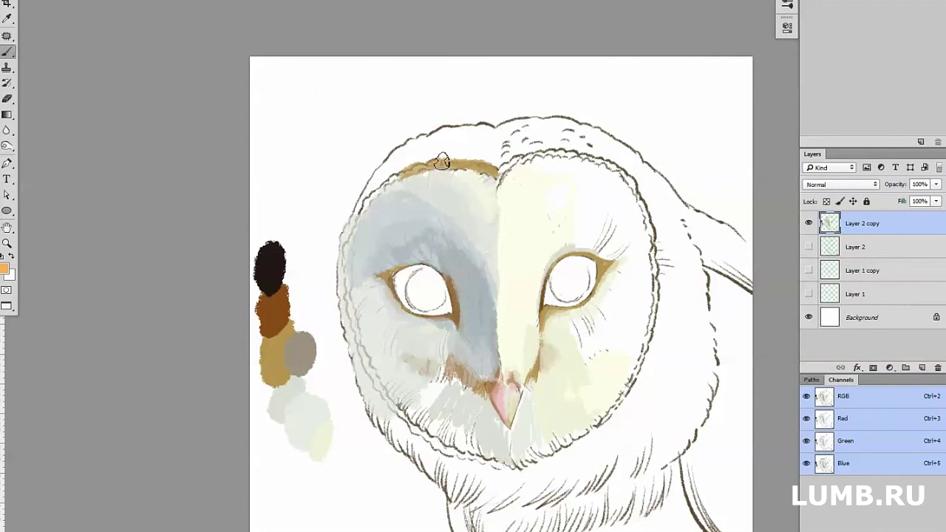
pyautogui.moveTo(348, 237)
pyautogui.mouseDown()
pyautogui.moveTo(405, 157)
pyautogui.moveTo(433, 140)
pyautogui.moveTo(481, 137)
pyautogui.moveTo(411, 161)
pyautogui.moveTo(532, 131)
pyautogui.mouseUp()
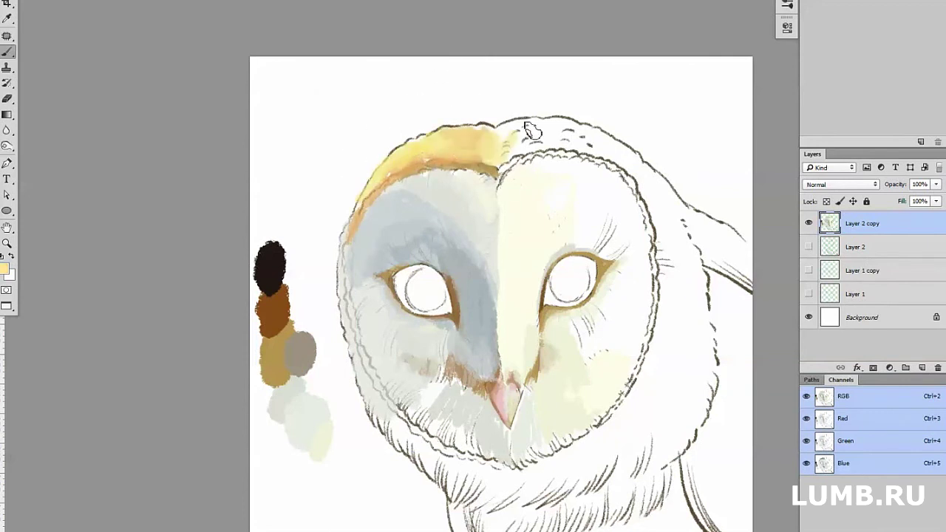
pyautogui.moveTo(500, 168)
pyautogui.mouseDown()
pyautogui.moveTo(639, 194)
pyautogui.moveTo(655, 310)
pyautogui.moveTo(627, 399)
pyautogui.mouseUp()
# - Paint sampled grey down the right and left facial-disc rims
pyautogui.keyDown('alt'); pyautogui.click(271, 359); pyautogui.keyUp('alt')
pyautogui.moveTo(363, 355)
pyautogui.mouseDown()
pyautogui.moveTo(488, 467)
pyautogui.moveTo(518, 467)
pyautogui.mouseUp()
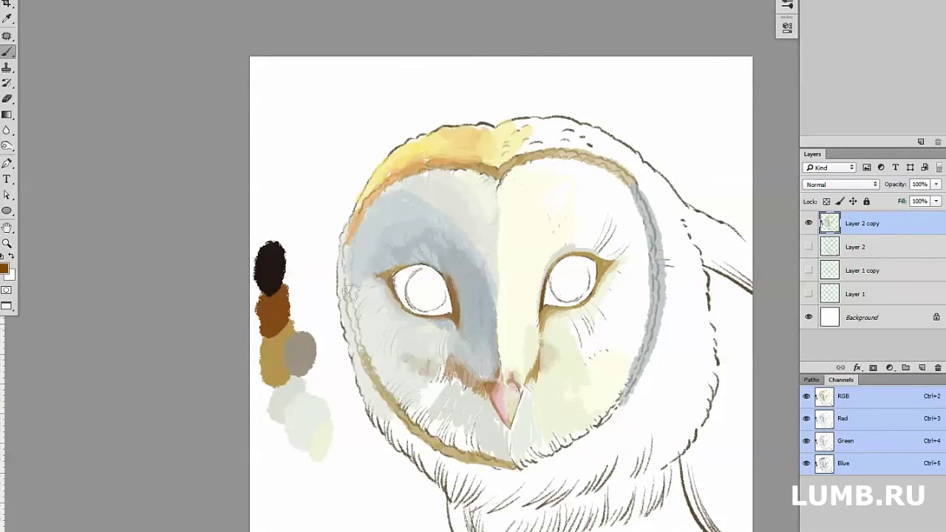
pyautogui.keyDown('alt'); pyautogui.click(477, 290); pyautogui.keyUp('alt')
pyautogui.moveTo(356, 366); pyautogui.dragTo(346, 239)
# - Trace the lower-right rim in tan, brush light grey on the lower-left face, and tan below it
pyautogui.keyDown('alt'); pyautogui.click(467, 420); pyautogui.keyUp('alt')
pyautogui.moveTo(518, 467); pyautogui.dragTo(627, 400)
pyautogui.keyDown('alt'); pyautogui.click(437, 416); pyautogui.keyUp('alt')
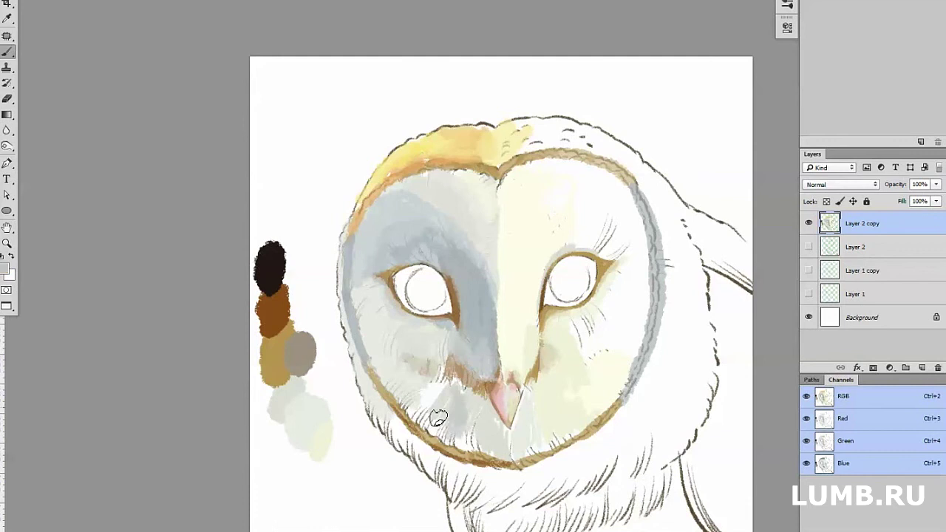
pyautogui.moveTo(437, 416)
pyautogui.mouseDown()
pyautogui.moveTo(469, 446)
pyautogui.moveTo(487, 421)
pyautogui.moveTo(514, 442)
pyautogui.moveTo(495, 410)
pyautogui.mouseUp()
pyautogui.keyDown('alt'); pyautogui.click(530, 433); pyautogui.keyUp('alt')
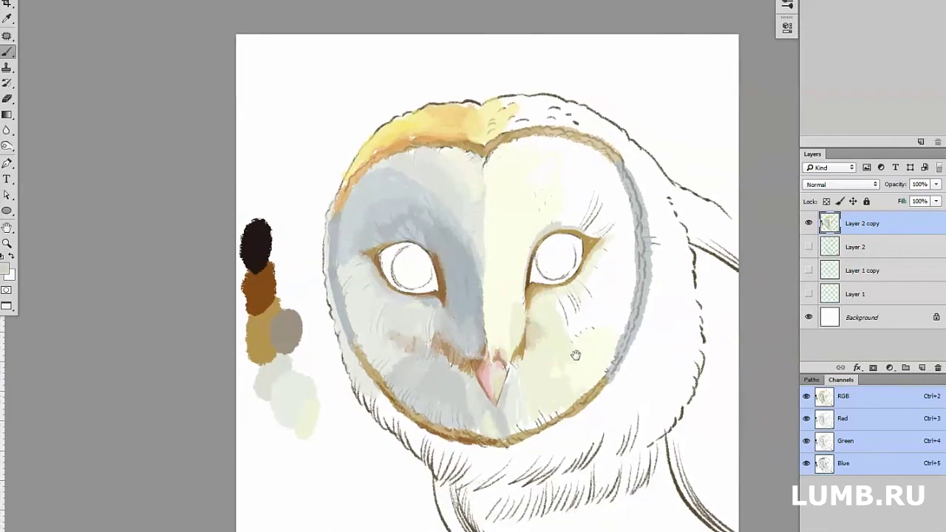
pyautogui.keyDown('alt'); pyautogui.click(425, 438); pyautogui.keyUp('alt')
pyautogui.moveTo(425, 443); pyautogui.dragTo(451, 473)
# - Thicken the rim under the left eye with a sampled colour
pyautogui.hotkey('alt', 'Tab')
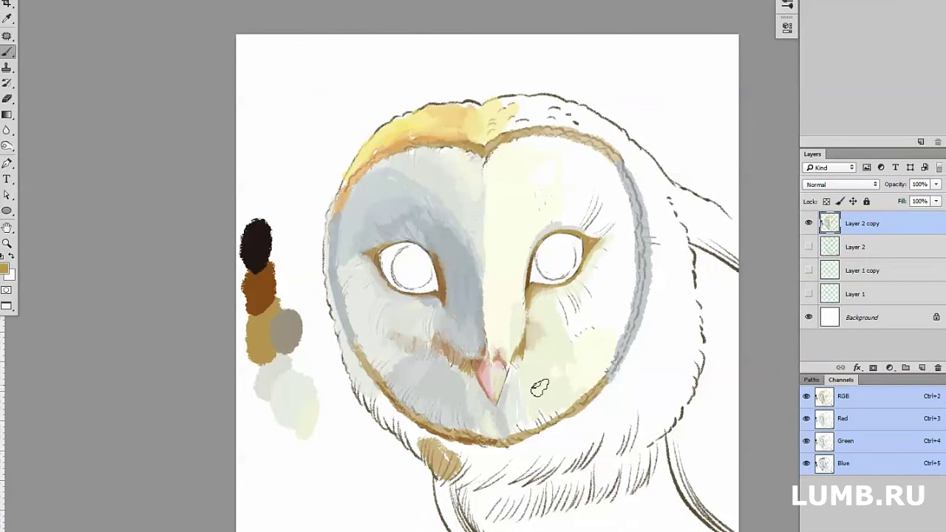
pyautogui.hotkey('alt', 'Tab')
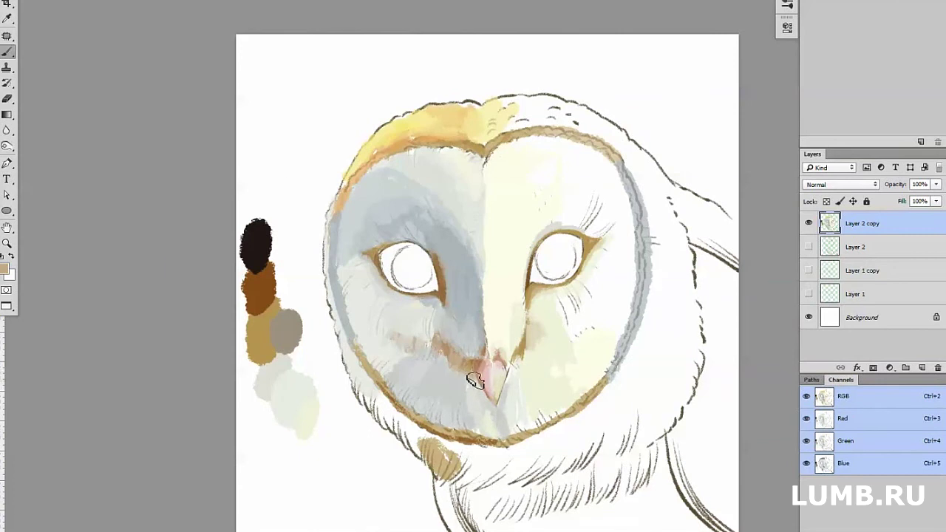
pyautogui.keyDown('alt'); pyautogui.click(403, 336); pyautogui.keyUp('alt')
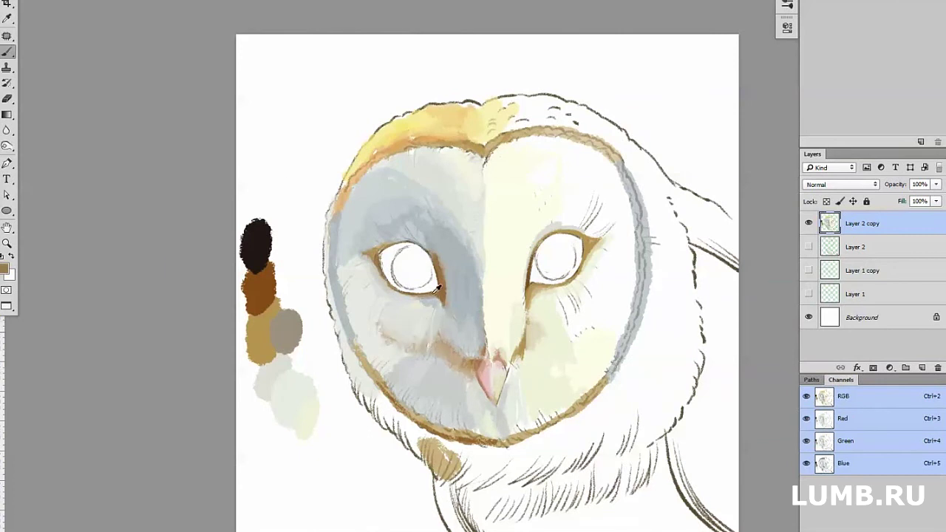
pyautogui.moveTo(437, 289); pyautogui.dragTo(393, 297)
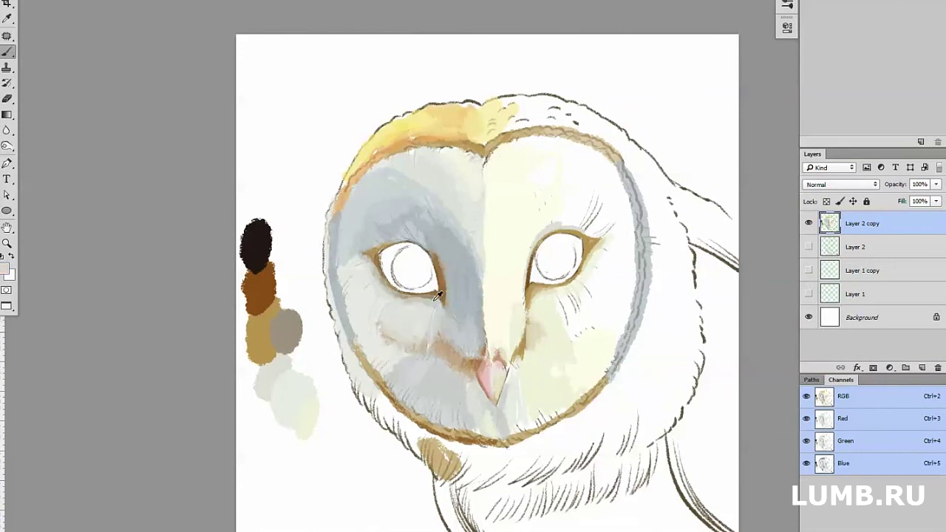
# - Brush faint grey-blue below the beak and a dark brown edge along the disc top and upper-left
pyautogui.keyDown('alt'); pyautogui.click(370, 355); pyautogui.keyUp('alt')
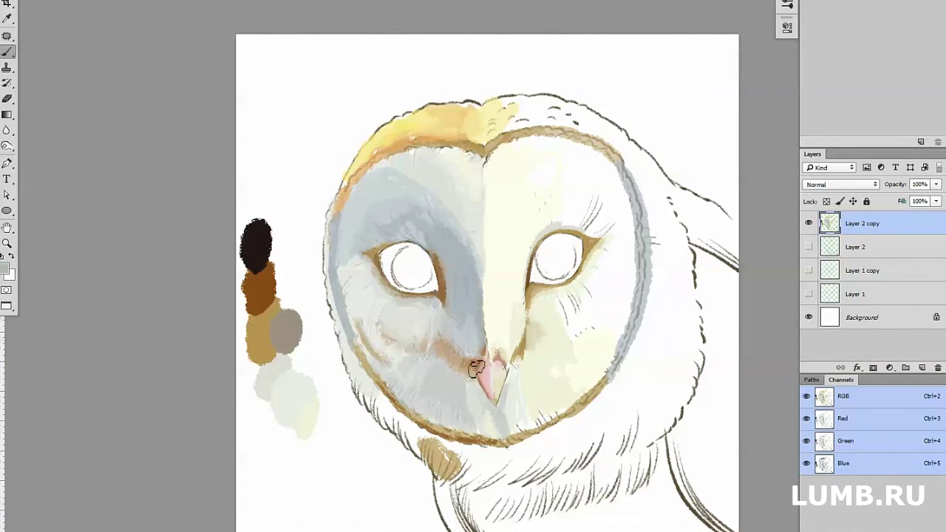
pyautogui.moveTo(477, 368); pyautogui.dragTo(483, 422)
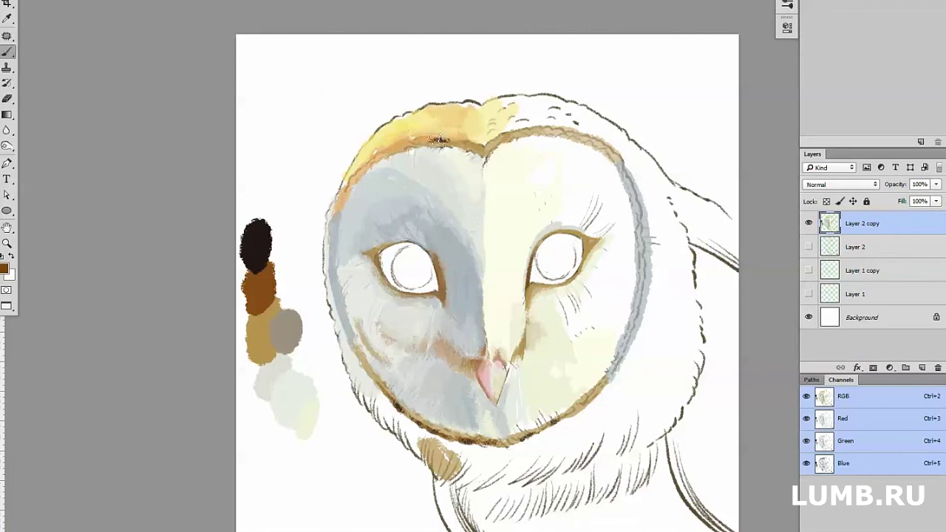
pyautogui.moveTo(439, 139); pyautogui.dragTo(473, 146)
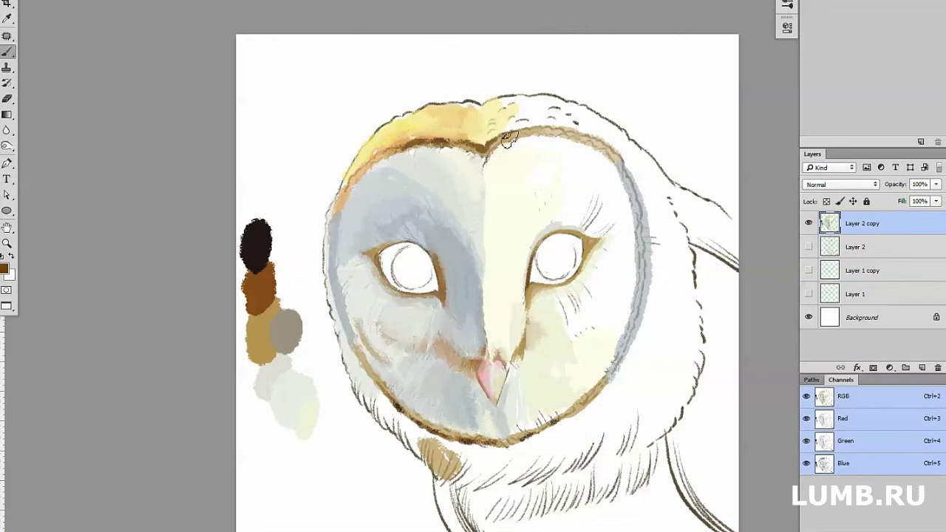
pyautogui.moveTo(513, 139); pyautogui.dragTo(566, 132)
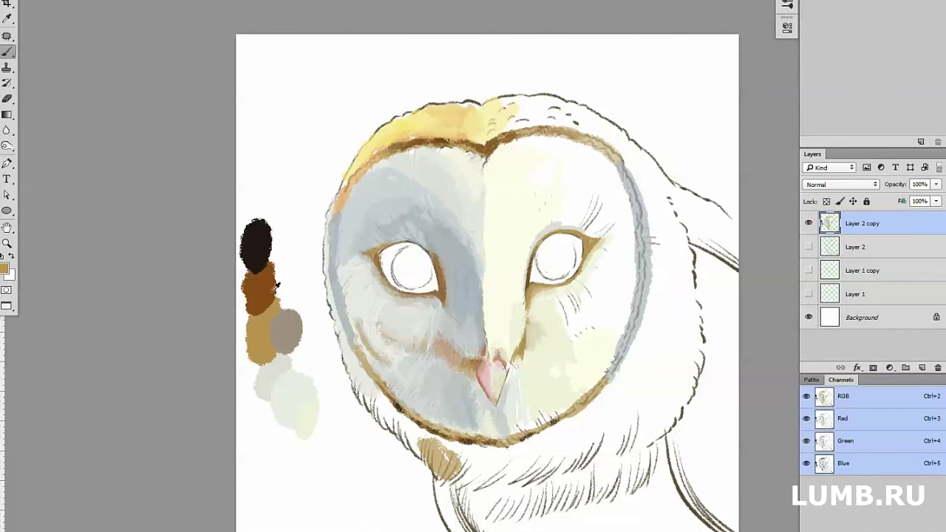
pyautogui.moveTo(392, 151); pyautogui.dragTo(341, 200)
# - Extend tan along the upper-left disc edge and add a faint light patch on the left face
pyautogui.keyDown('alt'); pyautogui.click(336, 207); pyautogui.keyUp('alt')
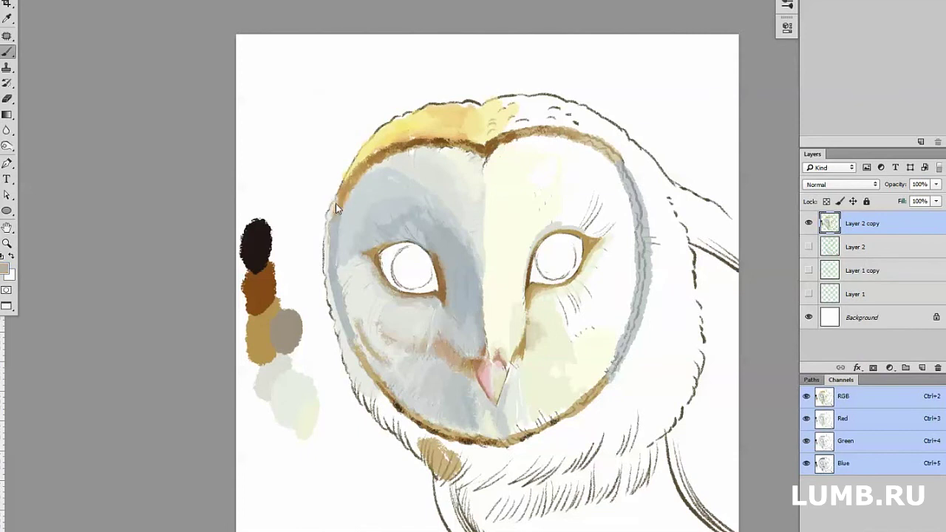
pyautogui.keyDown('alt'); pyautogui.click(332, 248); pyautogui.keyUp('alt')
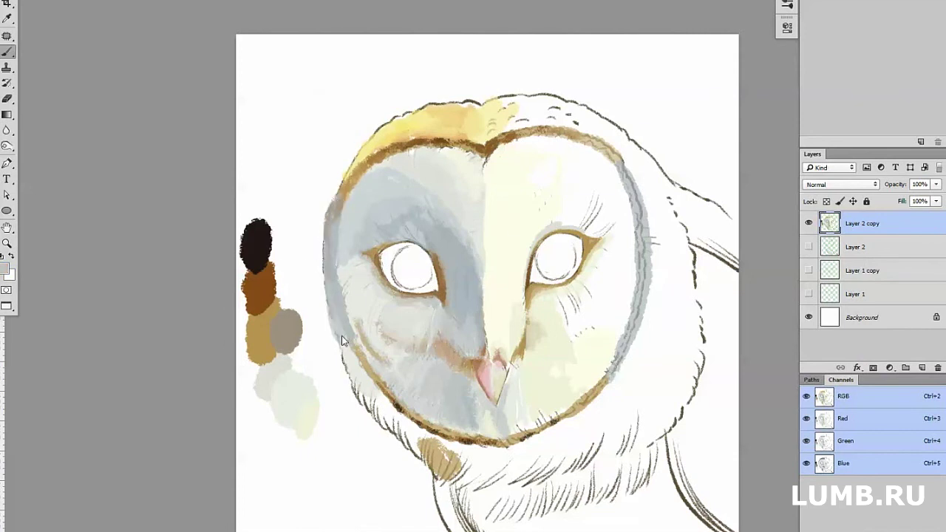
pyautogui.moveTo(356, 168); pyautogui.dragTo(368, 141)
pyautogui.keyDown('alt'); pyautogui.click(339, 190); pyautogui.keyUp('alt')
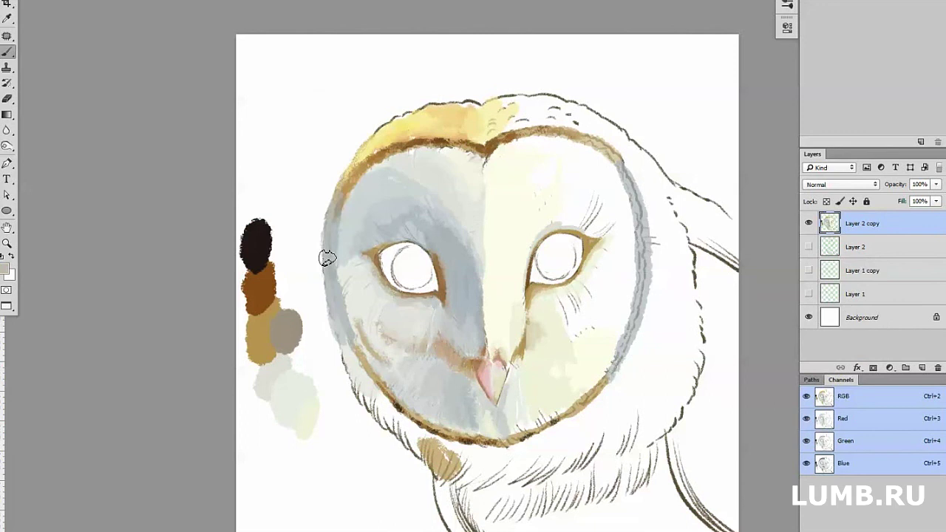
pyautogui.moveTo(352, 346); pyautogui.dragTo(378, 360)
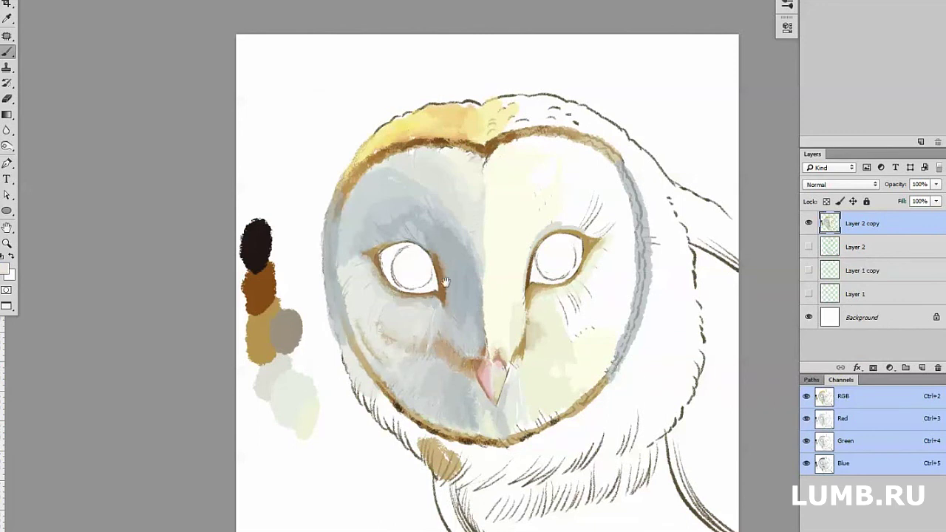
# - Pan down and paint pale grey over the lower-left face outline
pyautogui.moveTo(445, 282); pyautogui.dragTo(466, 340)
pyautogui.scroll(-3, 372, 364)
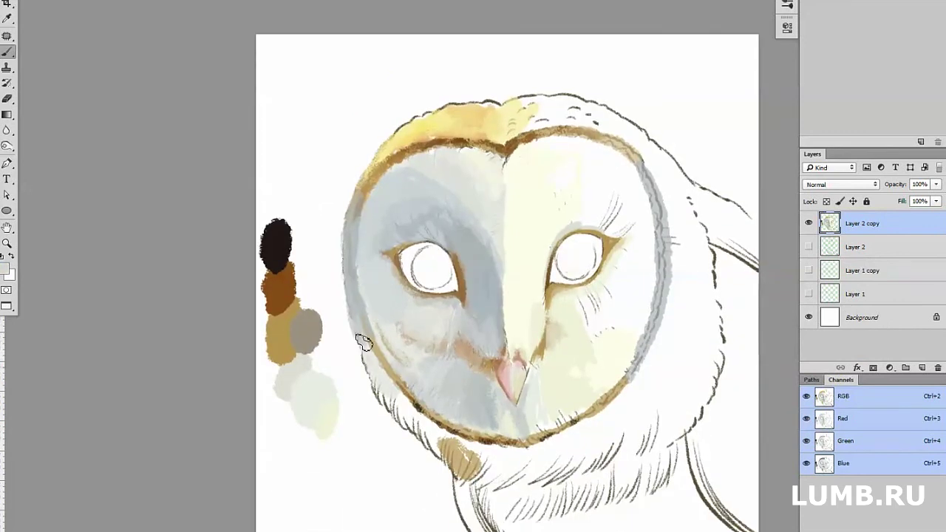
pyautogui.moveTo(374, 383)
pyautogui.mouseDown()
pyautogui.moveTo(428, 425)
pyautogui.moveTo(438, 446)
pyautogui.mouseUp()
pyautogui.keyDown('alt'); pyautogui.click(429, 425); pyautogui.keyUp('alt')
# - Add dark brown strokes near the chest bottom and repaint the chest below the face light tan-grey
pyautogui.scroll(-5, 396, 406)
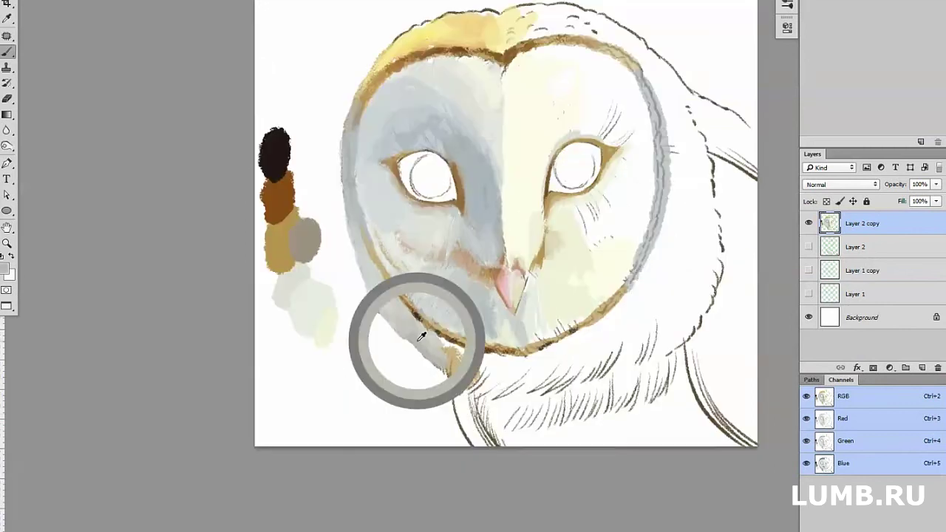
pyautogui.moveTo(423, 332)
pyautogui.mouseDown()
pyautogui.moveTo(460, 392)
pyautogui.moveTo(469, 381)
pyautogui.moveTo(459, 357)
pyautogui.moveTo(491, 362)
pyautogui.mouseUp()
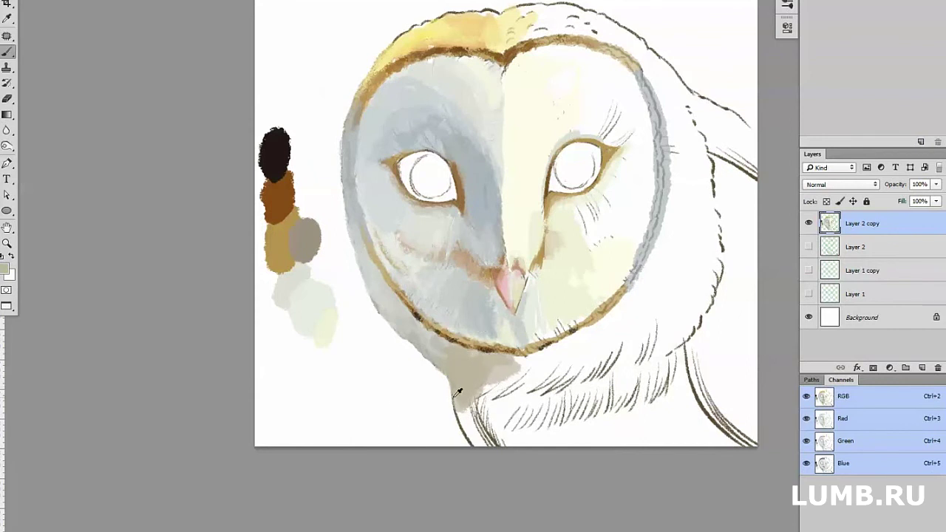
pyautogui.moveTo(458, 391)
pyautogui.mouseDown()
pyautogui.moveTo(502, 439)
pyautogui.moveTo(481, 401)
pyautogui.moveTo(488, 449)
pyautogui.moveTo(462, 399)
pyautogui.mouseUp()
pyautogui.keyDown('alt'); pyautogui.click(274, 185); pyautogui.keyUp('alt')
pyautogui.keyDown('alt'); pyautogui.click(482, 433); pyautogui.keyUp('alt')
pyautogui.moveTo(482, 432)
pyautogui.mouseDown()
pyautogui.moveTo(481, 401)
pyautogui.moveTo(520, 396)
pyautogui.moveTo(479, 433)
pyautogui.moveTo(513, 422)
pyautogui.moveTo(530, 450)
pyautogui.moveTo(555, 464)
pyautogui.moveTo(628, 425)
pyautogui.mouseUp()
# - Paint pale blue-grey and tan strokes on the lower-right chest, then undo the latest tan strokes
pyautogui.keyDown('alt'); pyautogui.click(651, 456); pyautogui.keyUp('alt')
pyautogui.moveTo(650, 456); pyautogui.dragTo(639, 406)
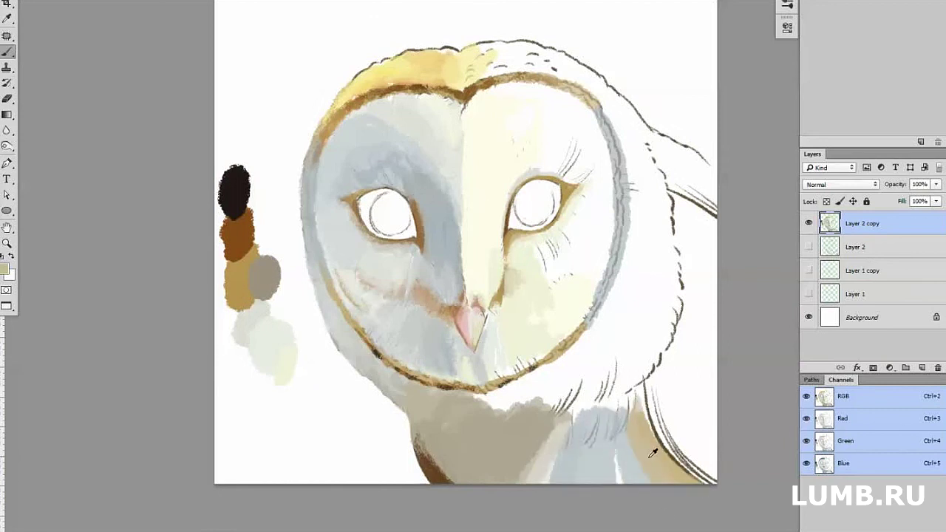
pyautogui.keyDown('alt'); pyautogui.click(646, 458); pyautogui.keyUp('alt')
pyautogui.keyDown('alt'); pyautogui.click(619, 451); pyautogui.keyUp('alt')
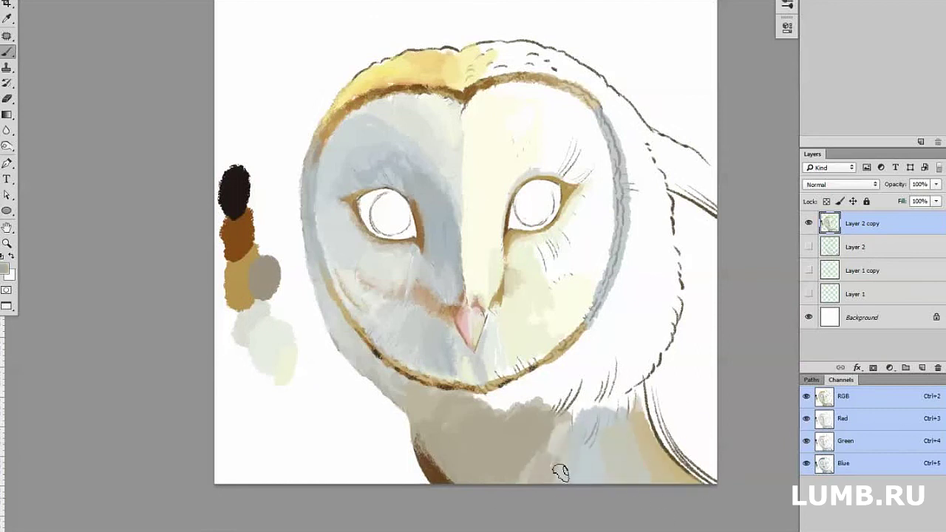
pyautogui.moveTo(630, 390); pyautogui.dragTo(711, 480)
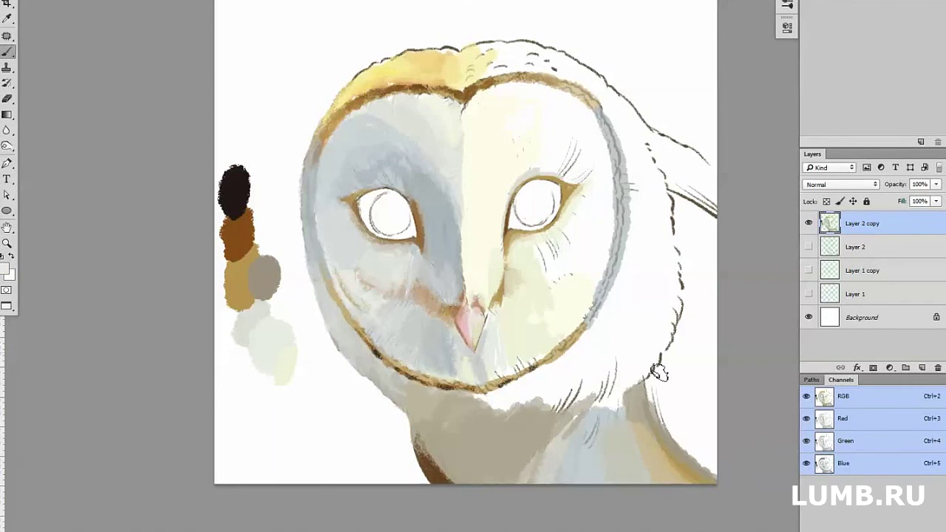
pyautogui.moveTo(658, 373); pyautogui.dragTo(713, 470)
pyautogui.keyDown('alt'); pyautogui.click(239, 284); pyautogui.keyUp('alt')
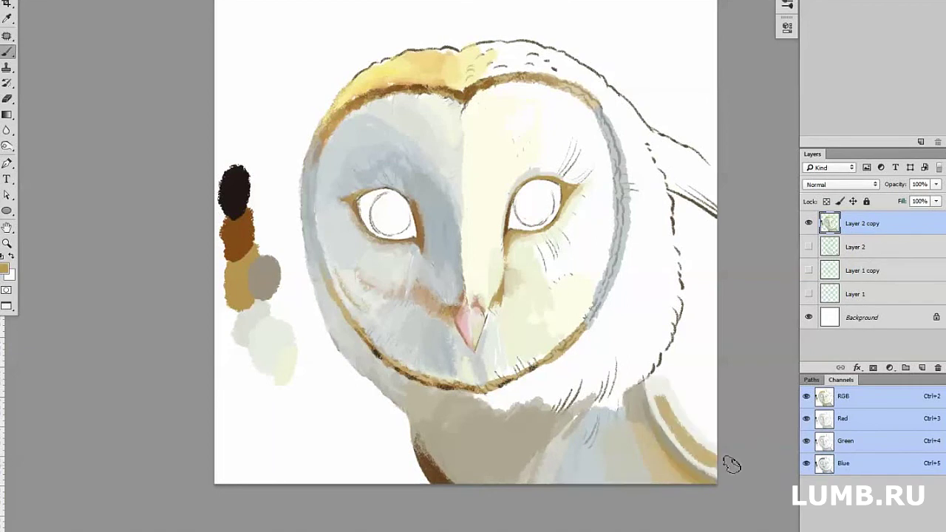
pyautogui.hotkey('ctrl', 'z')
# - Paint warm orange f8972f strokes on the lower-right chest
pyautogui.moveTo(684, 399); pyautogui.dragTo(714, 449)
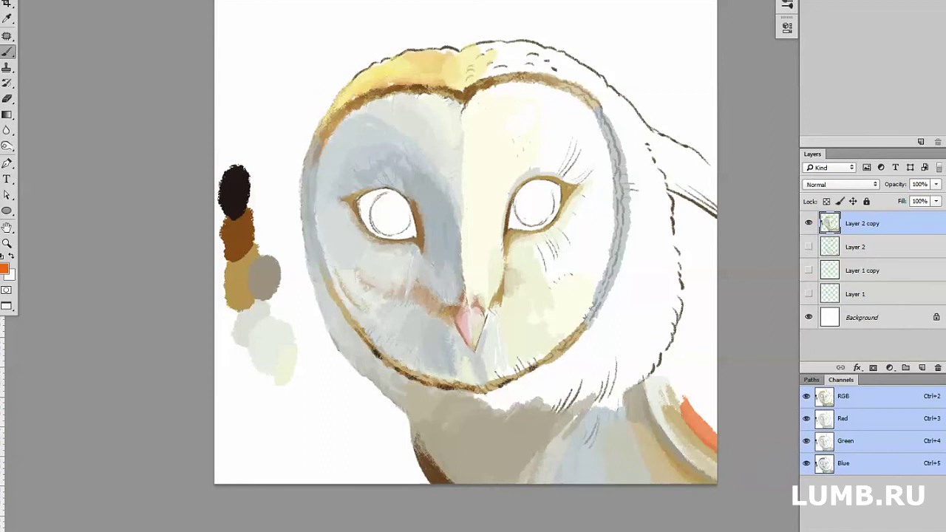
pyautogui.moveTo(754, 259); pyautogui.dragTo(746, 255)
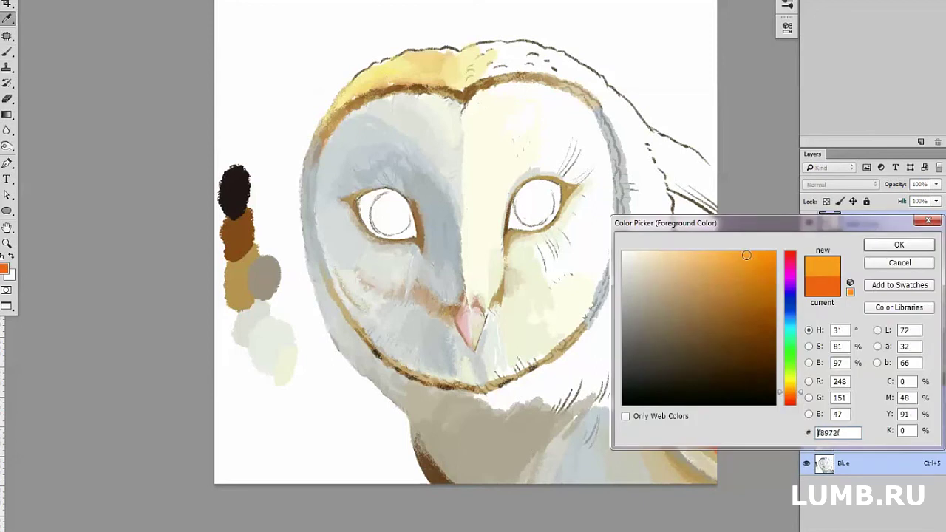
pyautogui.click(898, 245)
pyautogui.moveTo(680, 376)
pyautogui.mouseDown()
pyautogui.moveTo(672, 397)
pyautogui.moveTo(688, 377)
pyautogui.moveTo(674, 362)
pyautogui.moveTo(677, 340)
pyautogui.moveTo(680, 373)
pyautogui.mouseUp()
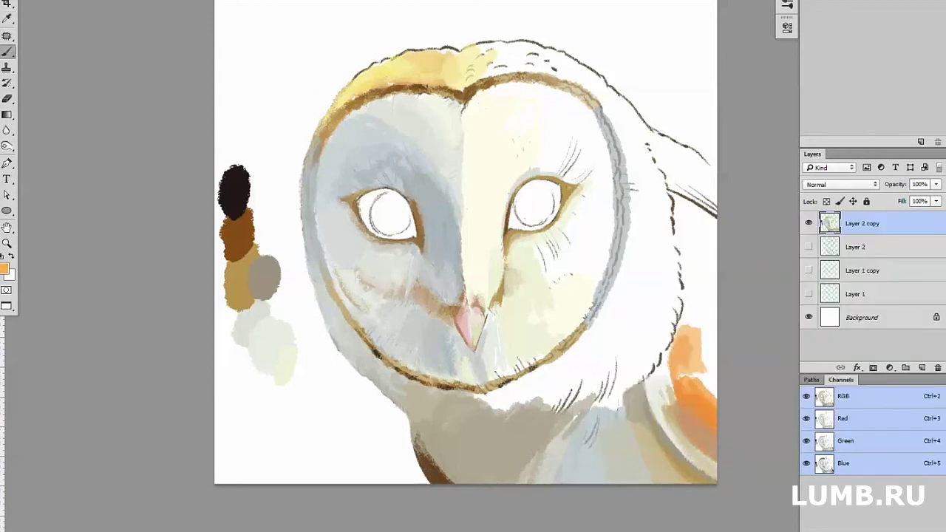
# - Paint a lighter orange along the owl's right edge
pyautogui.click(5, 269)
pyautogui.click(727, 251)
pyautogui.click(872, 245)
pyautogui.moveTo(687, 266); pyautogui.dragTo(699, 342)
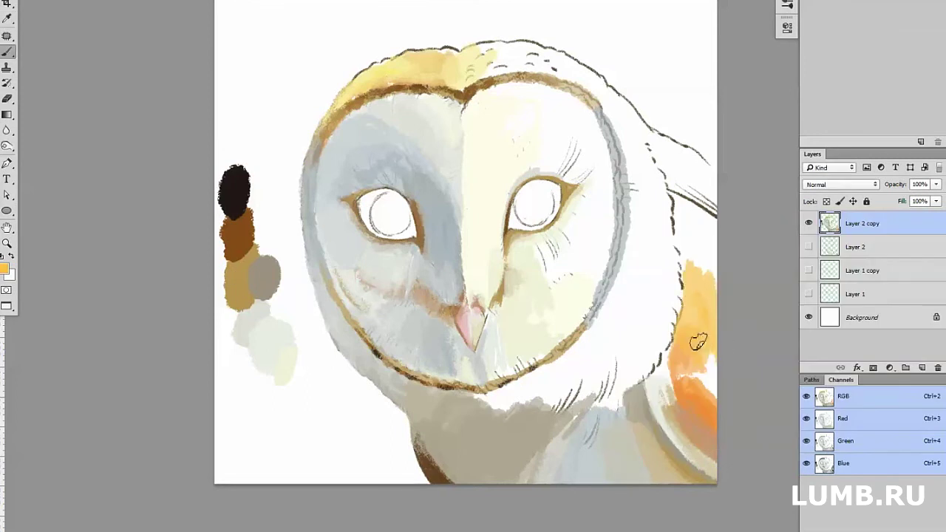
pyautogui.moveTo(693, 273); pyautogui.dragTo(685, 218)
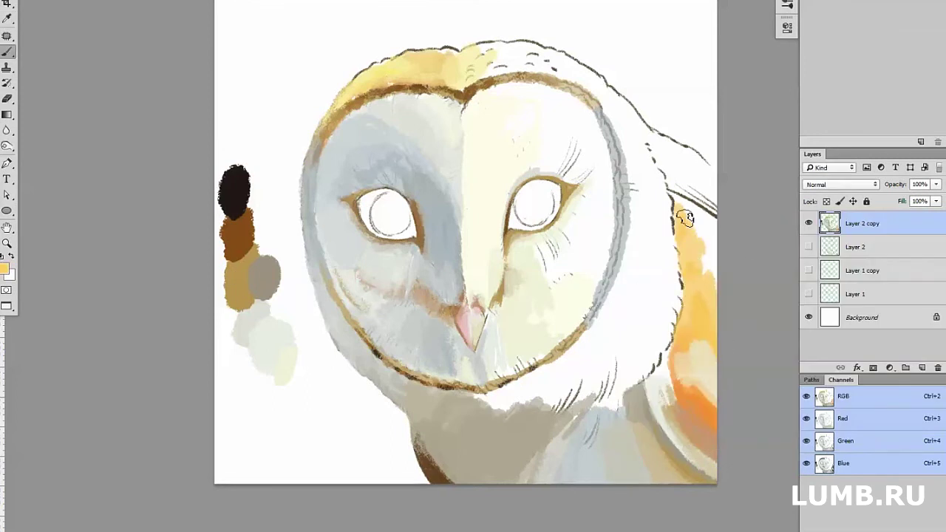
# - Enlarge the canvas outward around the owl with the Crop tool
pyautogui.press('c')
pyautogui.moveTo(687, 480); pyautogui.dragTo(672, 437)
pyautogui.press('Return')
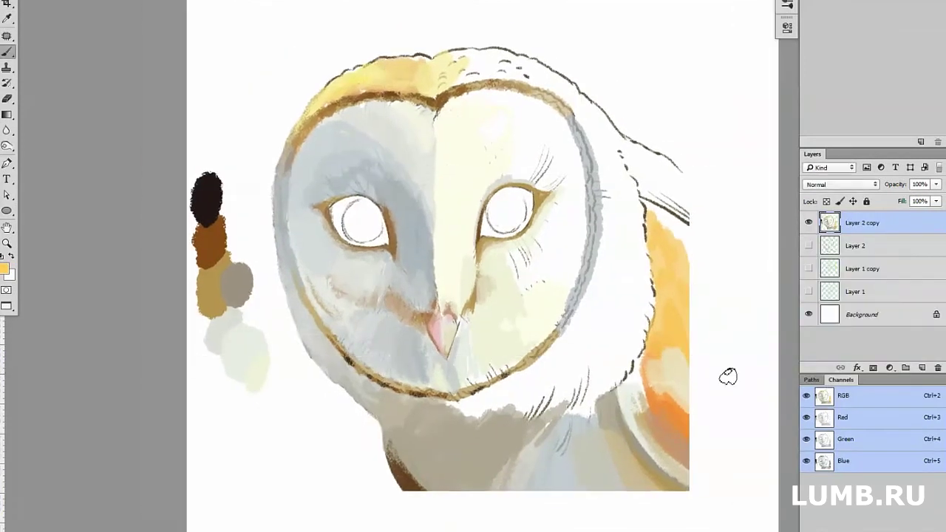
# - Extend light orange past the old canvas edge and brush yellow across the top of the head
pyautogui.moveTo(691, 325)
pyautogui.mouseDown()
pyautogui.moveTo(680, 264)
pyautogui.moveTo(695, 268)
pyautogui.moveTo(680, 239)
pyautogui.moveTo(690, 207)
pyautogui.moveTo(701, 207)
pyautogui.mouseUp()
pyautogui.moveTo(473, 62); pyautogui.dragTo(525, 74)
pyautogui.moveTo(650, 184)
pyautogui.mouseDown()
pyautogui.moveTo(669, 162)
pyautogui.moveTo(601, 129)
pyautogui.moveTo(516, 53)
pyautogui.mouseUp()
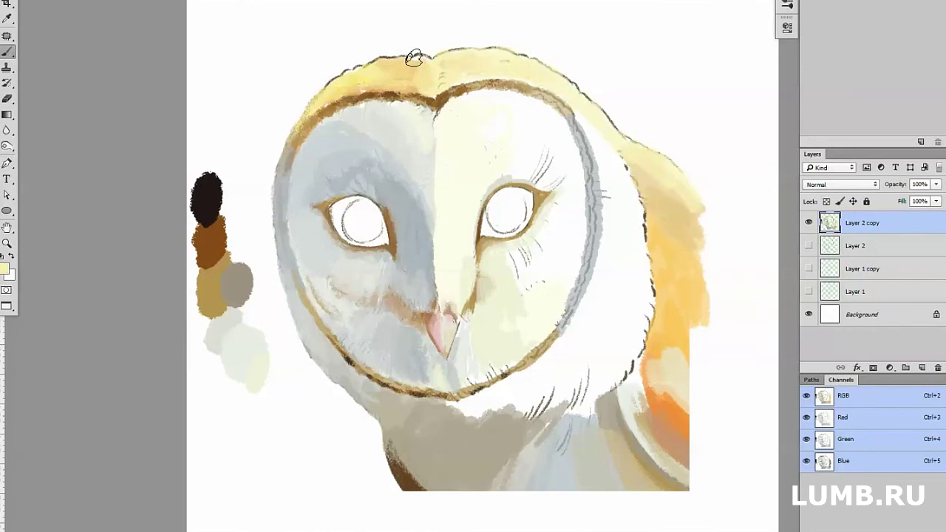
pyautogui.keyDown('alt'); pyautogui.click(353, 77); pyautogui.keyUp('alt')
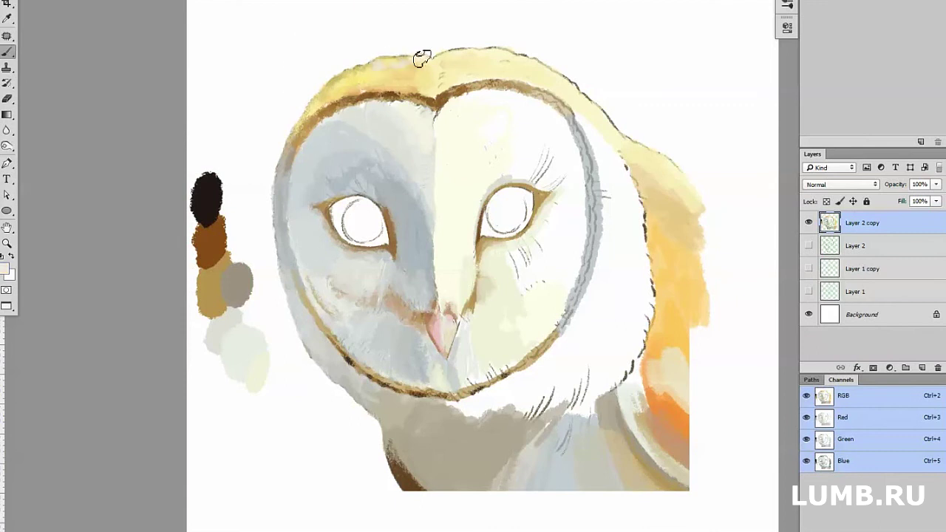
pyautogui.click(861, 314)
# - Paint light blue around the top of the head on a new layer, then clear the selection
pyautogui.click(923, 367)
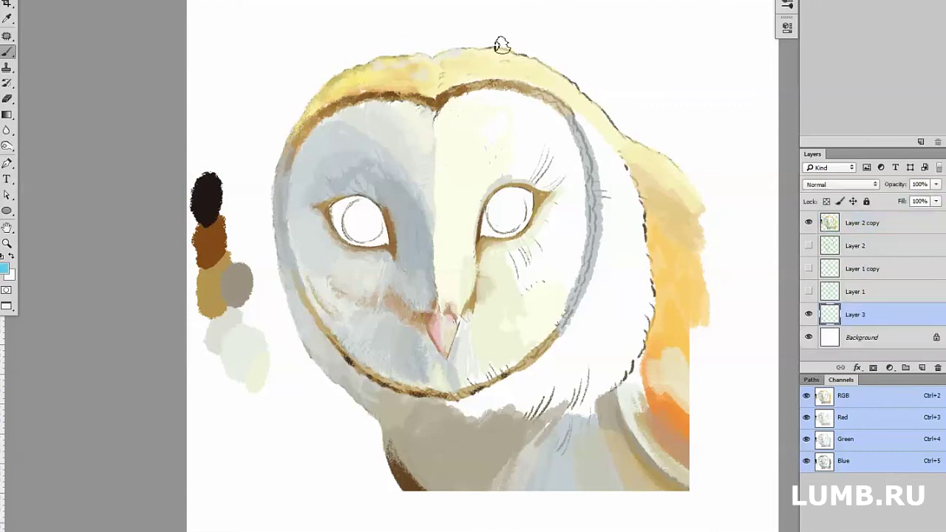
pyautogui.moveTo(502, 37)
pyautogui.mouseDown()
pyautogui.moveTo(318, 66)
pyautogui.moveTo(277, 252)
pyautogui.moveTo(557, 21)
pyautogui.moveTo(659, 101)
pyautogui.moveTo(691, 144)
pyautogui.mouseUp()
pyautogui.click(862, 222)
pyautogui.keyDown('ctrl'); pyautogui.click(830, 223); pyautogui.keyUp('ctrl')
pyautogui.hotkey('ctrl', 'd')
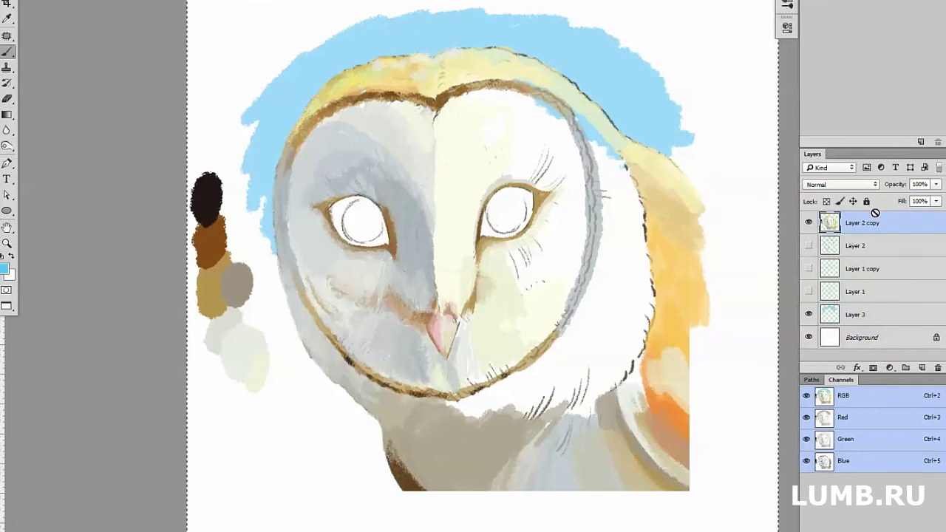
# - Sample pale and brighter colours from the owl's face
pyautogui.keyDown('alt'); pyautogui.click(430, 237); pyautogui.keyUp('alt')
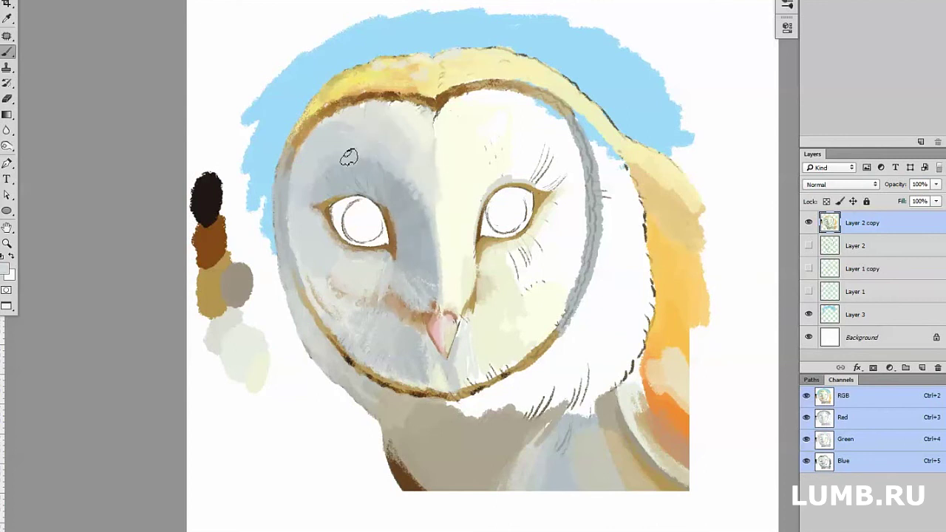
pyautogui.keyDown('alt'); pyautogui.click(400, 139); pyautogui.keyUp('alt')
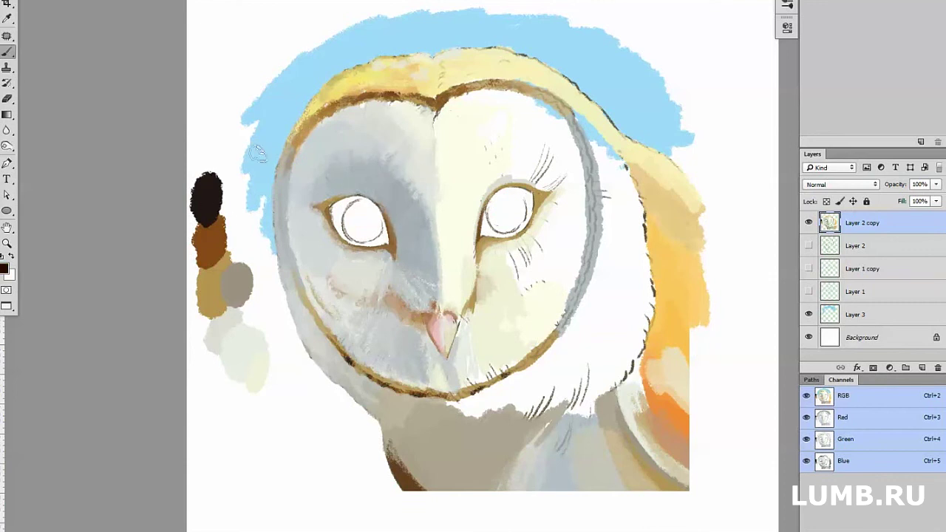
pyautogui.keyDown('alt'); pyautogui.click(481, 314); pyautogui.keyUp('alt')
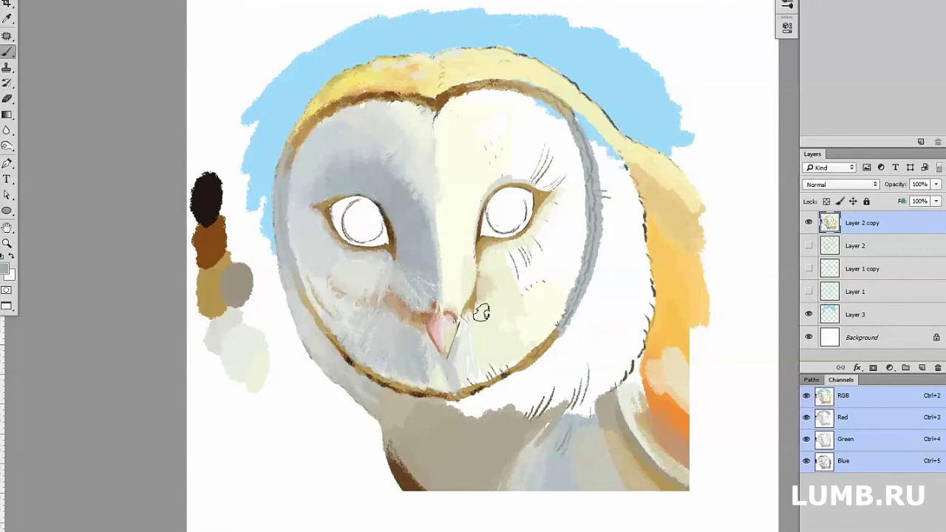
# - Lasso the right half of the face and tint it pale cream
pyautogui.moveTo(460, 384); pyautogui.dragTo(473, 70)
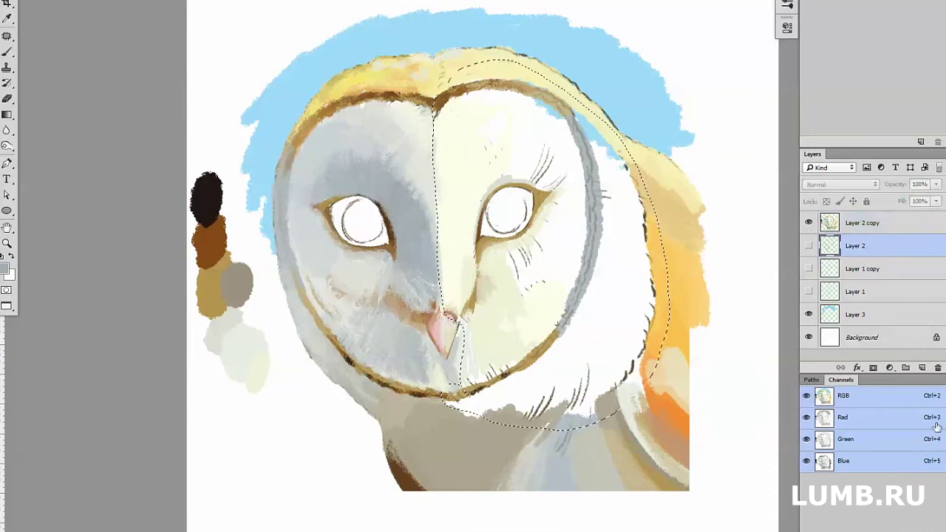
pyautogui.click(5, 268)
pyautogui.press('Return')
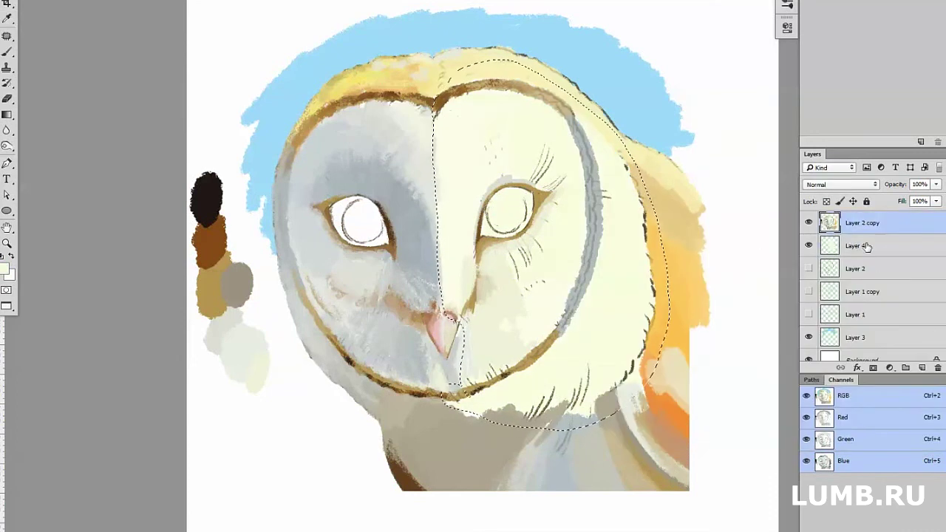
pyautogui.press('b')
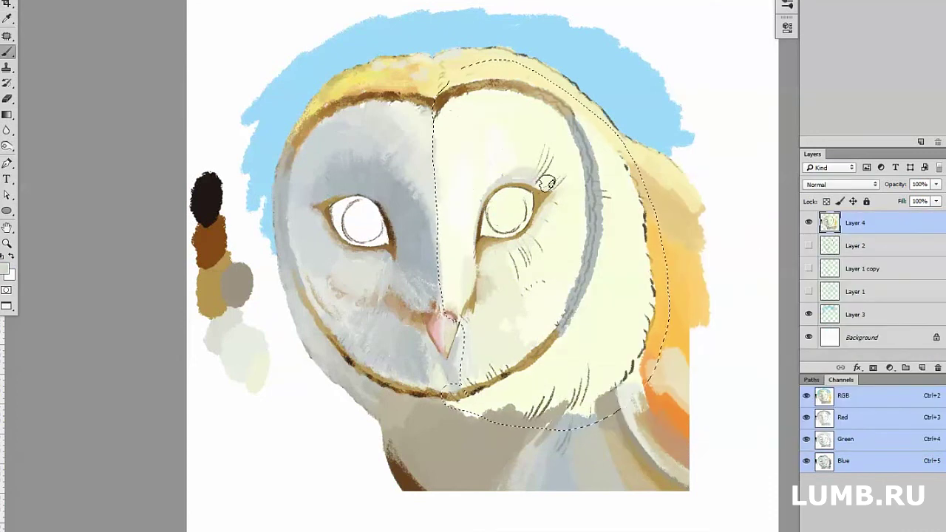
# - Cover feather lines above the right eye and the rim beside it with sampled pale cream
pyautogui.moveTo(535, 188)
pyautogui.mouseDown()
pyautogui.moveTo(550, 159)
pyautogui.moveTo(585, 131)
pyautogui.mouseUp()
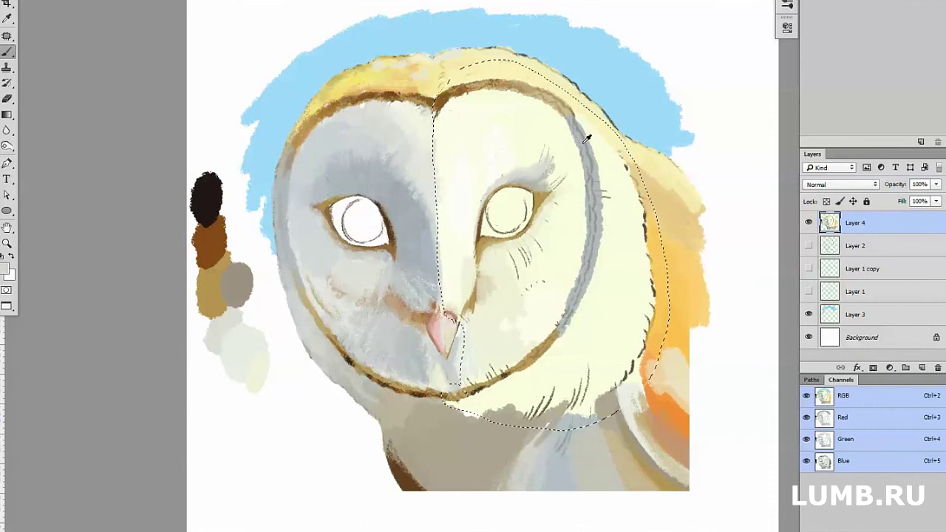
pyautogui.keyDown('alt'); pyautogui.click(550, 198); pyautogui.keyUp('alt')
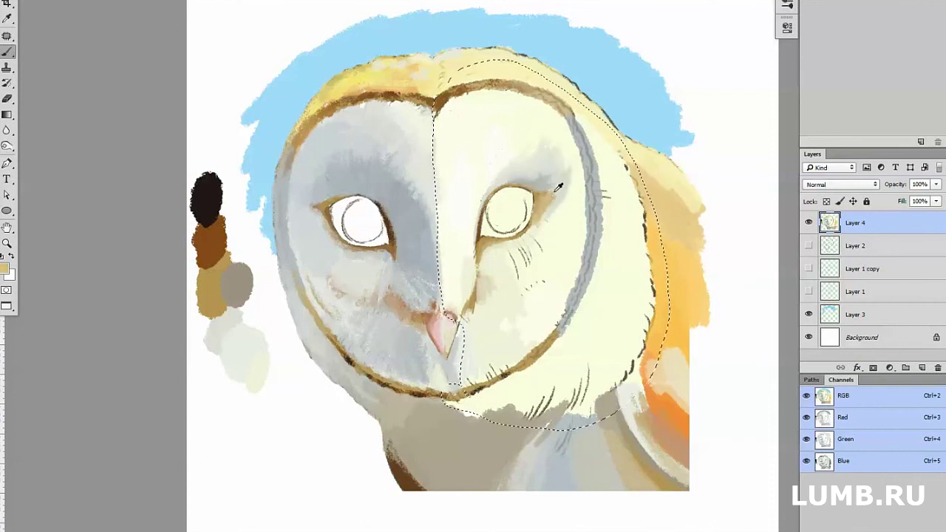
pyautogui.keyDown('alt'); pyautogui.click(543, 222); pyautogui.keyUp('alt')
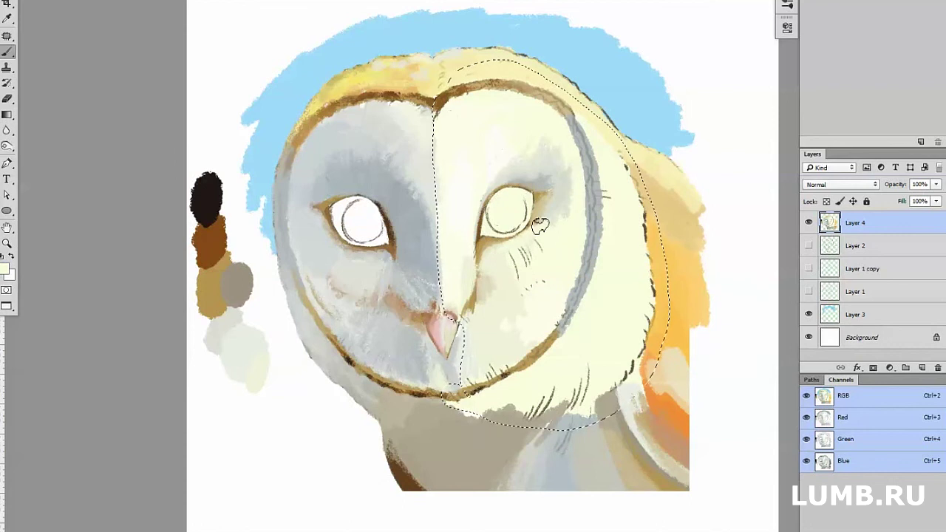
pyautogui.moveTo(544, 222); pyautogui.dragTo(566, 196)
pyautogui.keyDown('alt'); pyautogui.click(517, 153); pyautogui.keyUp('alt')
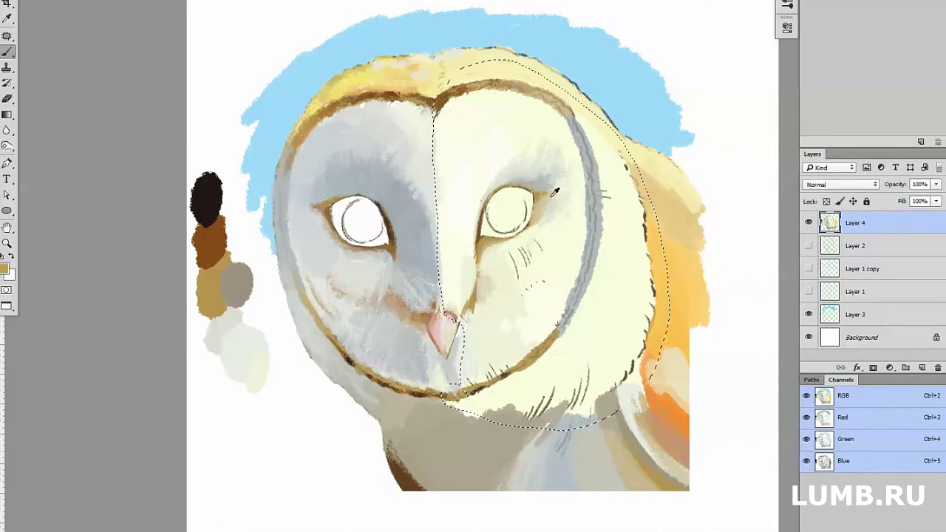
pyautogui.keyDown('alt'); pyautogui.click(475, 233); pyautogui.keyUp('alt')
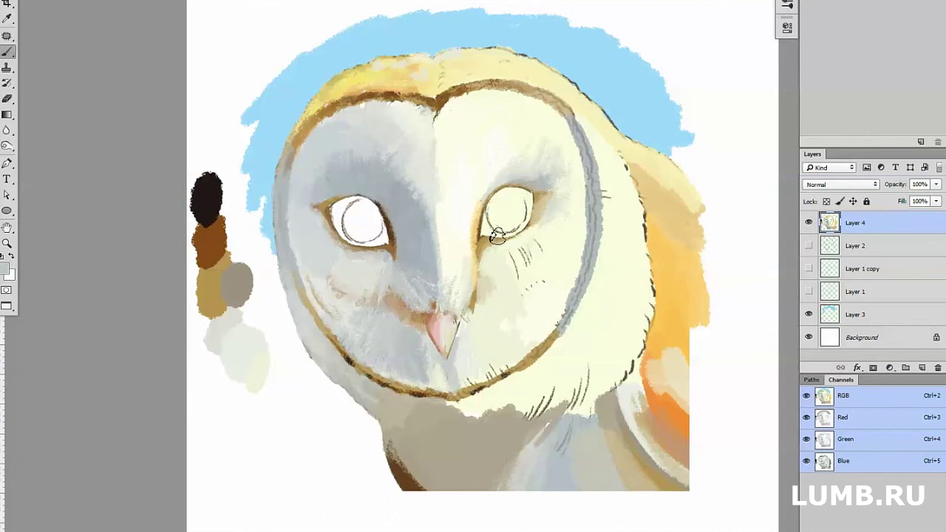
# - Paint fine, lighter feather strokes on the owl's left cheek with tones sampled from beak and cheek
pyautogui.keyDown('alt'); pyautogui.click(439, 328); pyautogui.keyUp('alt')
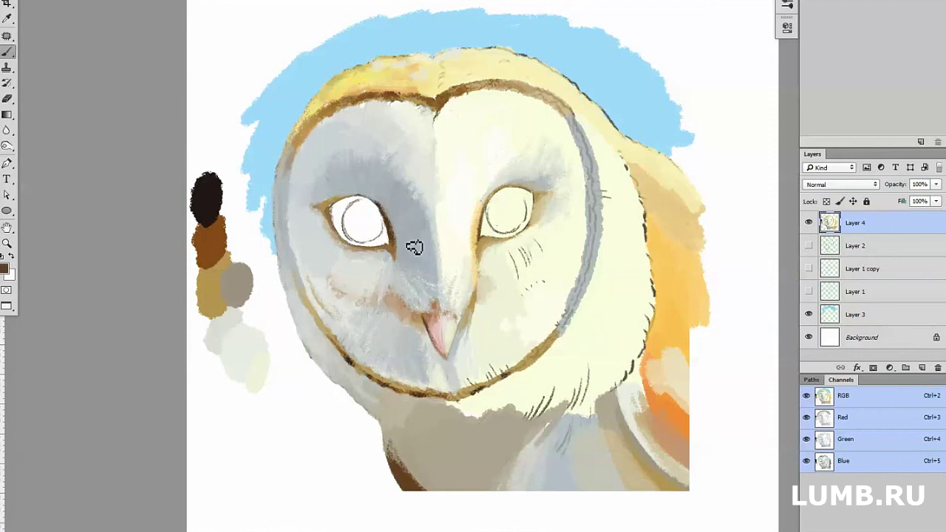
pyautogui.keyDown('alt'); pyautogui.click(456, 358); pyautogui.keyUp('alt')
pyautogui.keyDown('alt'); pyautogui.click(422, 362); pyautogui.keyUp('alt')
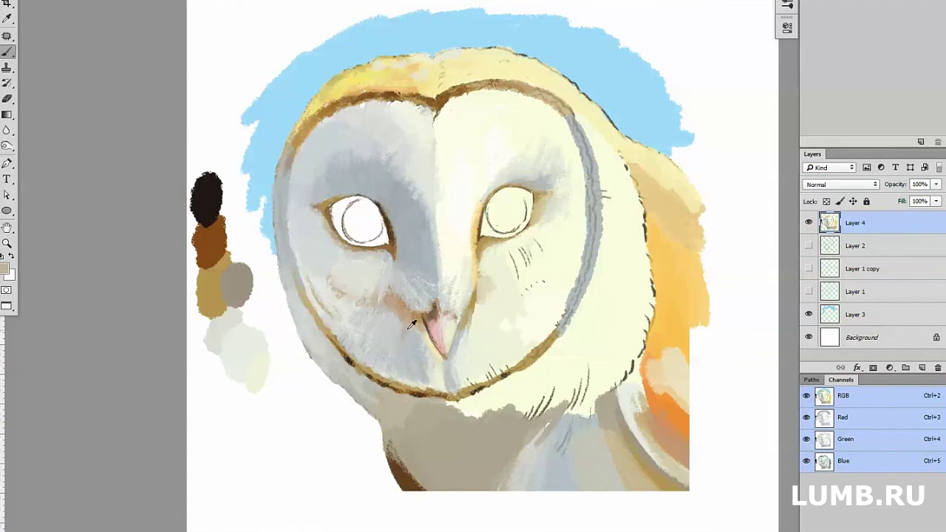
pyautogui.keyDown('alt'); pyautogui.click(418, 337); pyautogui.keyUp('alt')
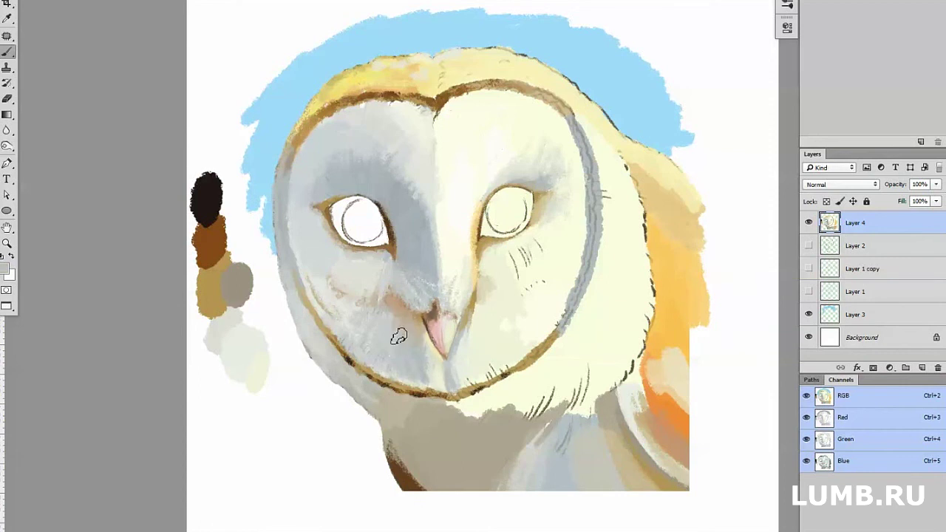
pyautogui.keyDown('alt'); pyautogui.click(386, 298); pyautogui.keyUp('alt')
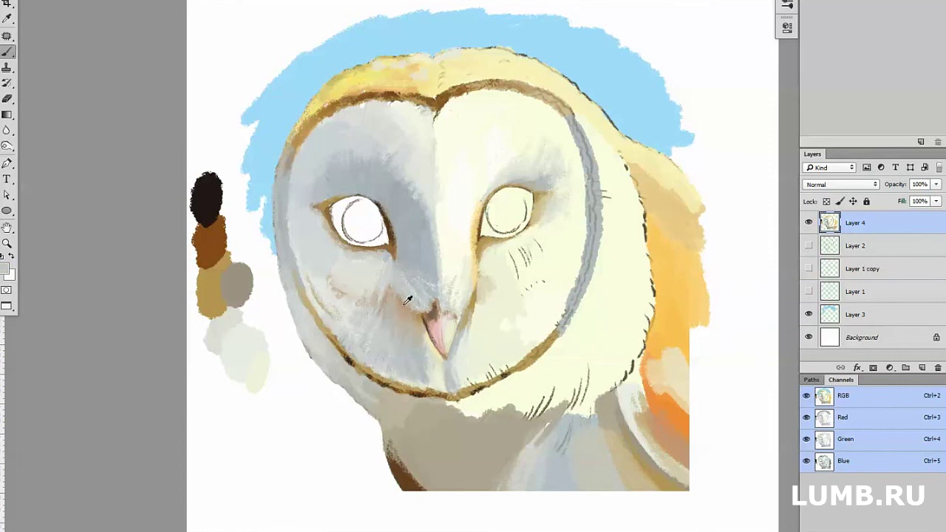
pyautogui.moveTo(353, 292)
pyautogui.mouseDown()
pyautogui.moveTo(326, 299)
pyautogui.moveTo(348, 303)
pyautogui.mouseUp()
pyautogui.keyDown('alt'); pyautogui.click(325, 292); pyautogui.keyUp('alt')
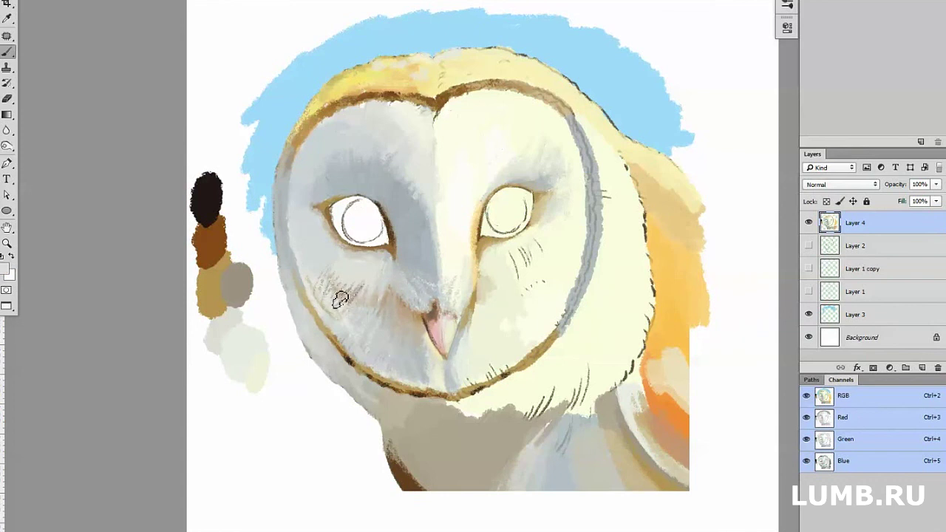
pyautogui.keyDown('alt'); pyautogui.click(320, 270); pyautogui.keyUp('alt')
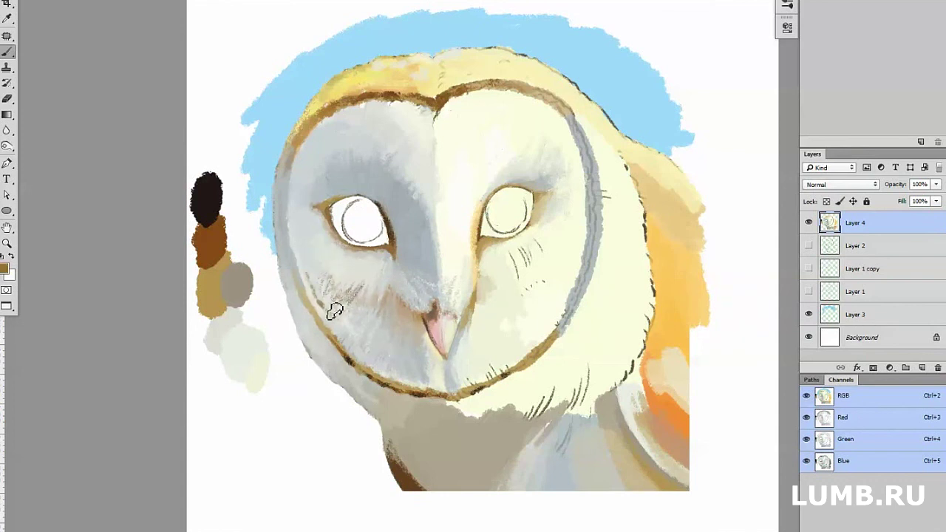
pyautogui.keyDown('alt'); pyautogui.click(349, 289); pyautogui.keyUp('alt')
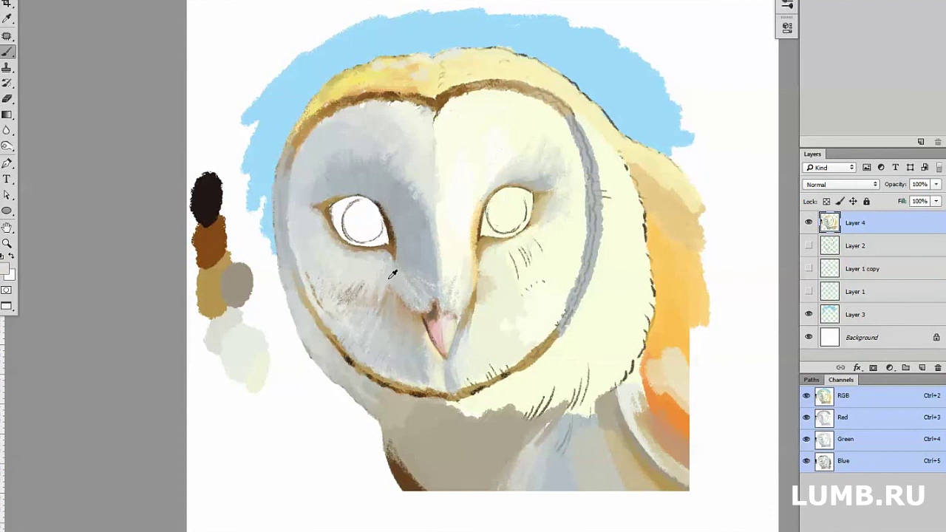
pyautogui.moveTo(347, 290); pyautogui.dragTo(318, 286)
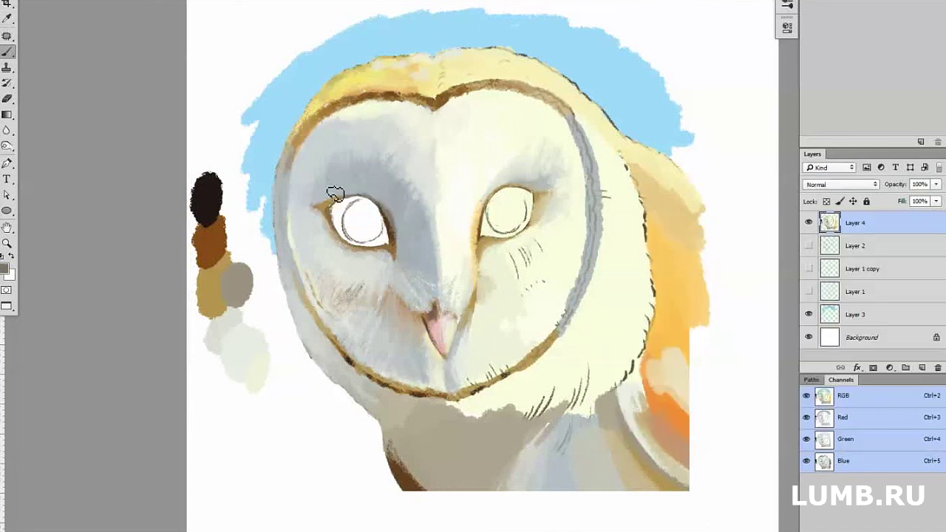
# - Mix a pale cream in the Color Picker and dab tan and cream across the top of the head
pyautogui.keyDown('alt'); pyautogui.click(417, 418); pyautogui.keyUp('alt')
pyautogui.keyDown('alt'); pyautogui.click(299, 289); pyautogui.keyUp('alt')
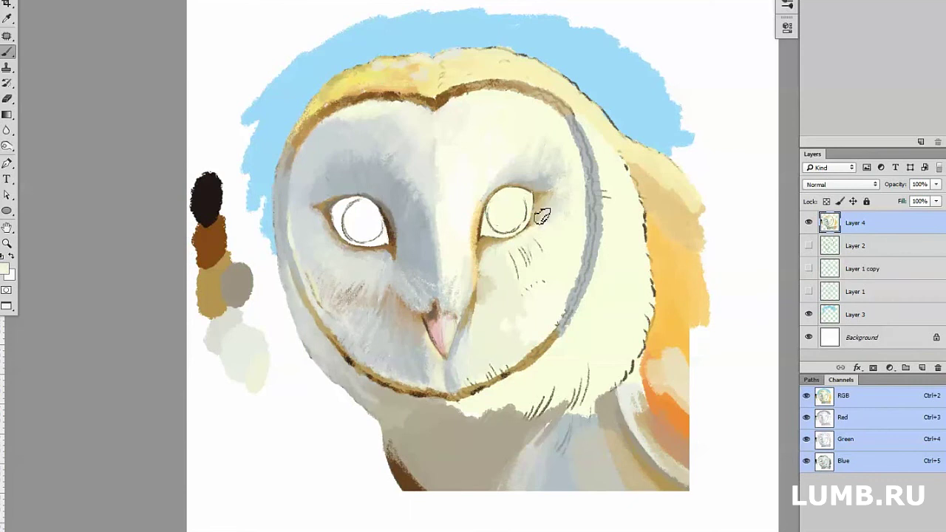
pyautogui.click(4, 268)
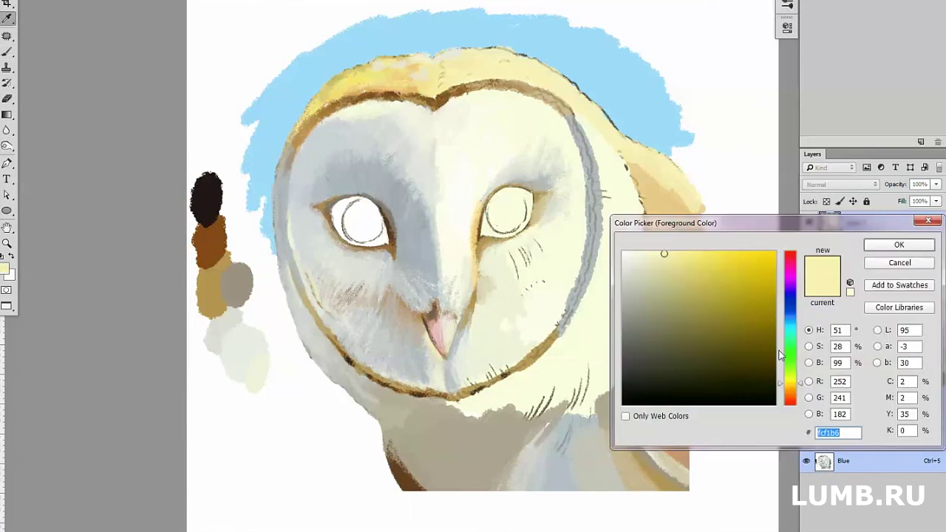
pyautogui.click(891, 251)
pyautogui.keyDown('alt'); pyautogui.click(441, 97); pyautogui.keyUp('alt')
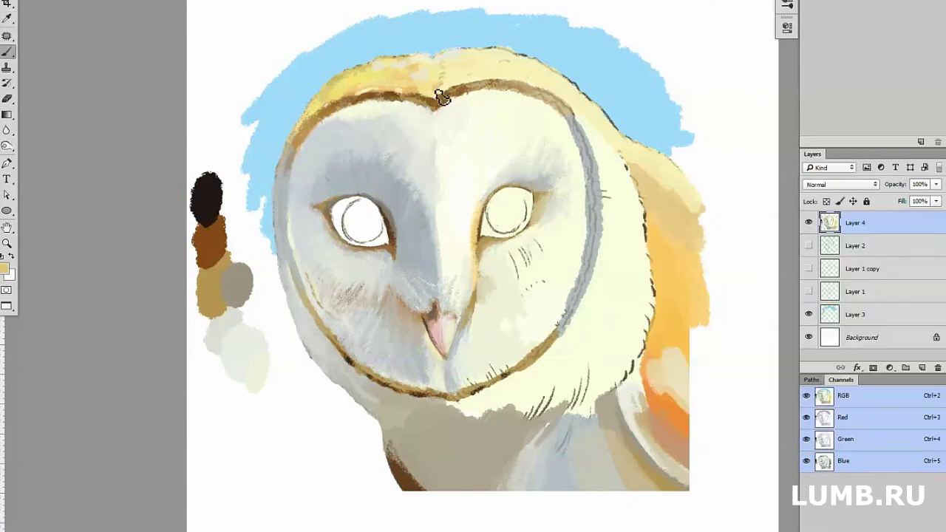
pyautogui.keyDown('alt'); pyautogui.click(487, 55); pyautogui.keyUp('alt')
pyautogui.keyDown('alt'); pyautogui.click(403, 56); pyautogui.keyUp('alt')
pyautogui.keyDown('alt'); pyautogui.click(526, 62); pyautogui.keyUp('alt')
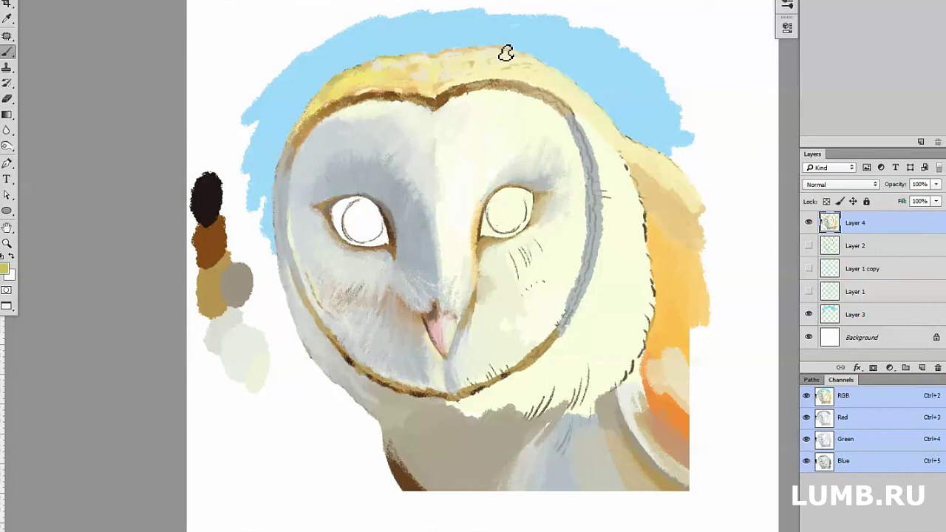
pyautogui.moveTo(477, 63); pyautogui.dragTo(513, 59)
pyautogui.keyDown('alt'); pyautogui.click(489, 73); pyautogui.keyUp('alt')
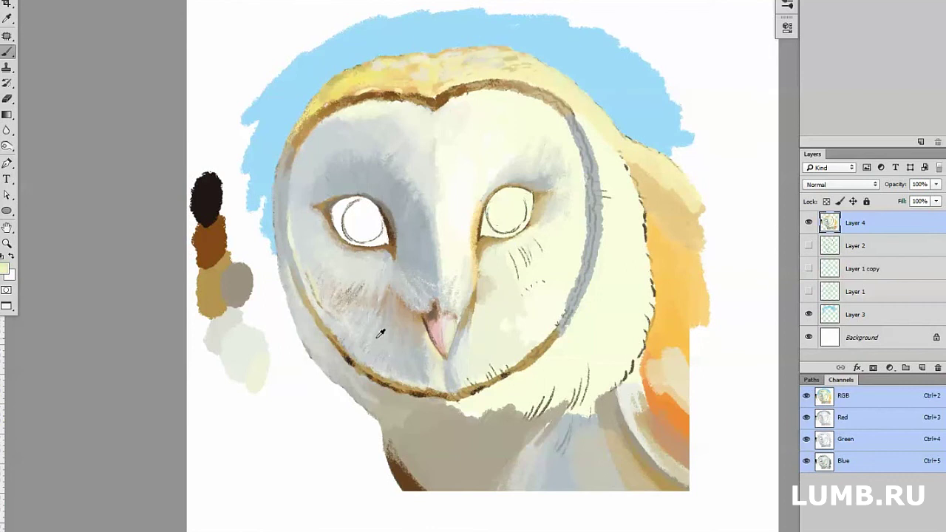
pyautogui.click(523, 71)
pyautogui.keyDown('alt'); pyautogui.click(533, 83); pyautogui.keyUp('alt')
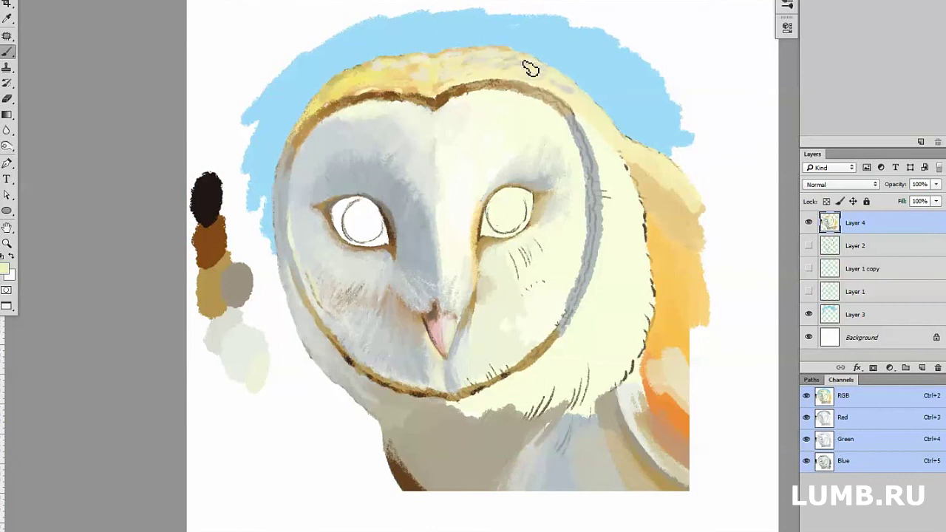
# - Cover the hatching on the right cheek and beside the beak with smooth light grey-cream
pyautogui.keyDown('alt'); pyautogui.click(597, 117); pyautogui.keyUp('alt')
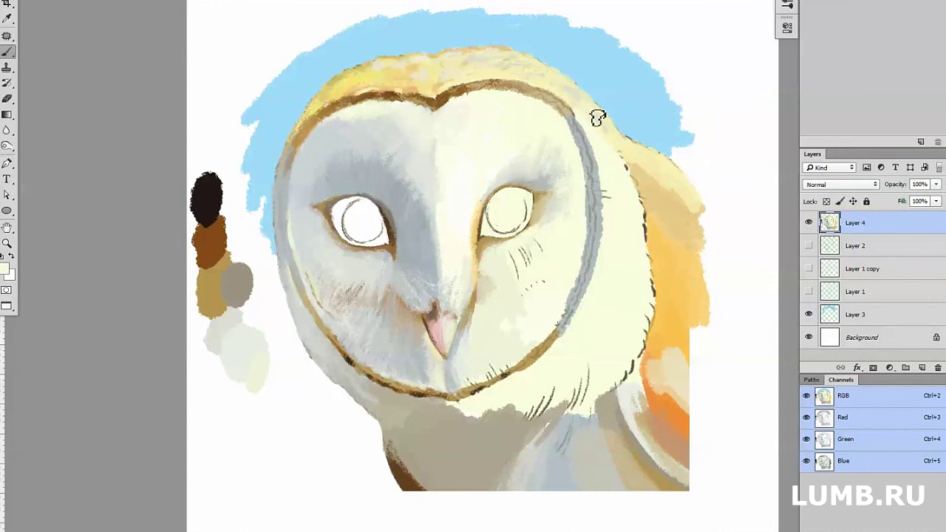
pyautogui.keyDown('alt'); pyautogui.click(503, 262); pyautogui.keyUp('alt')
pyautogui.moveTo(504, 264)
pyautogui.mouseDown()
pyautogui.moveTo(524, 247)
pyautogui.moveTo(522, 300)
pyautogui.moveTo(549, 332)
pyautogui.mouseUp()
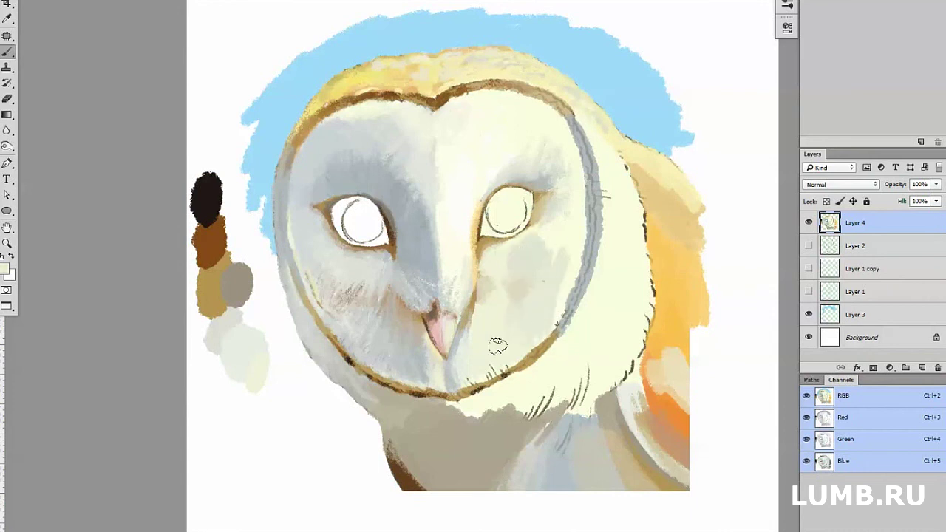
pyautogui.moveTo(497, 345)
pyautogui.mouseDown()
pyautogui.moveTo(526, 259)
pyautogui.moveTo(517, 325)
pyautogui.moveTo(499, 260)
pyautogui.mouseUp()
pyautogui.keyDown('alt'); pyautogui.click(571, 256); pyautogui.keyUp('alt')
pyautogui.moveTo(499, 309); pyautogui.dragTo(488, 343)
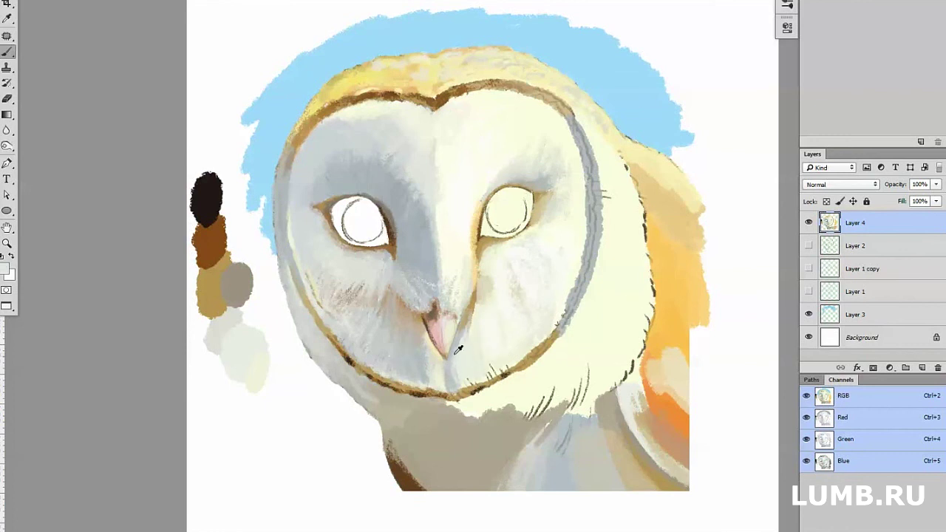
pyautogui.keyDown('alt'); pyautogui.click(456, 350); pyautogui.keyUp('alt')
pyautogui.moveTo(495, 294)
pyautogui.mouseDown()
pyautogui.moveTo(474, 325)
pyautogui.moveTo(525, 289)
pyautogui.mouseUp()
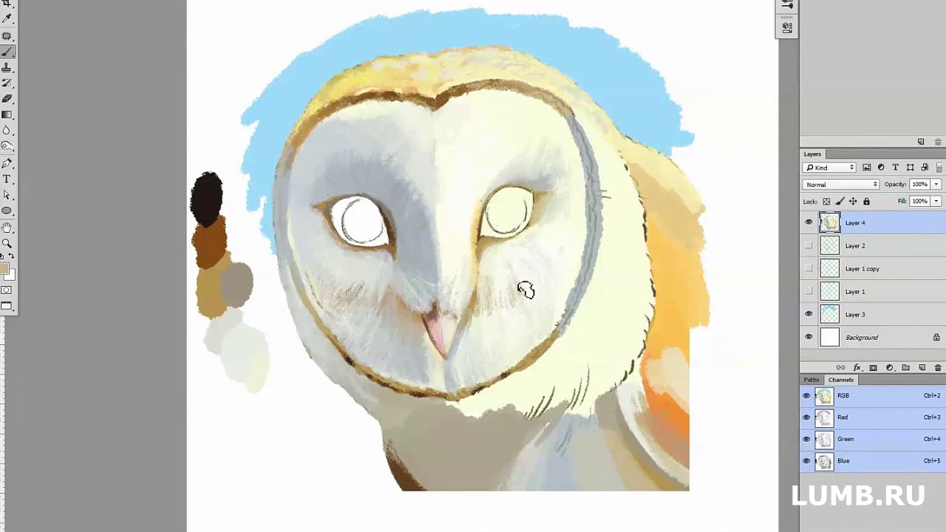
pyautogui.keyDown('alt'); pyautogui.click(577, 290); pyautogui.keyUp('alt')
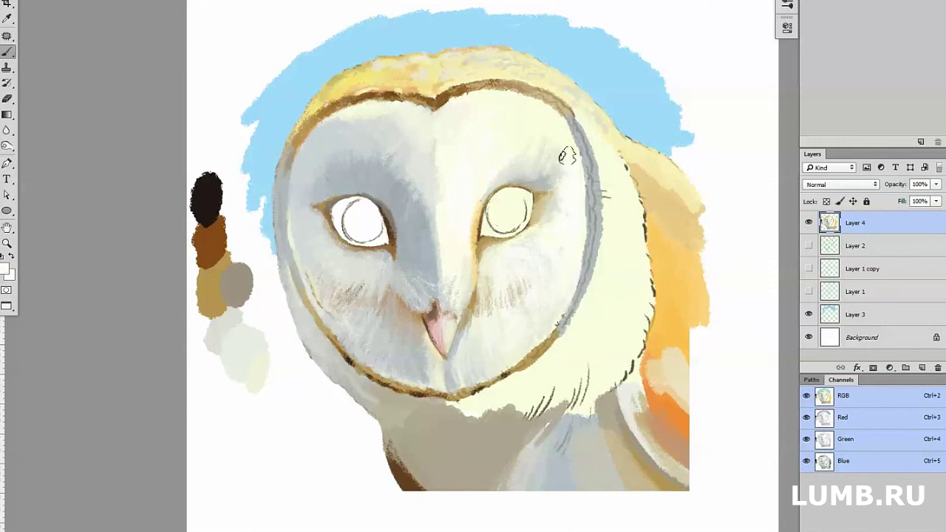
pyautogui.moveTo(511, 163); pyautogui.dragTo(484, 120)
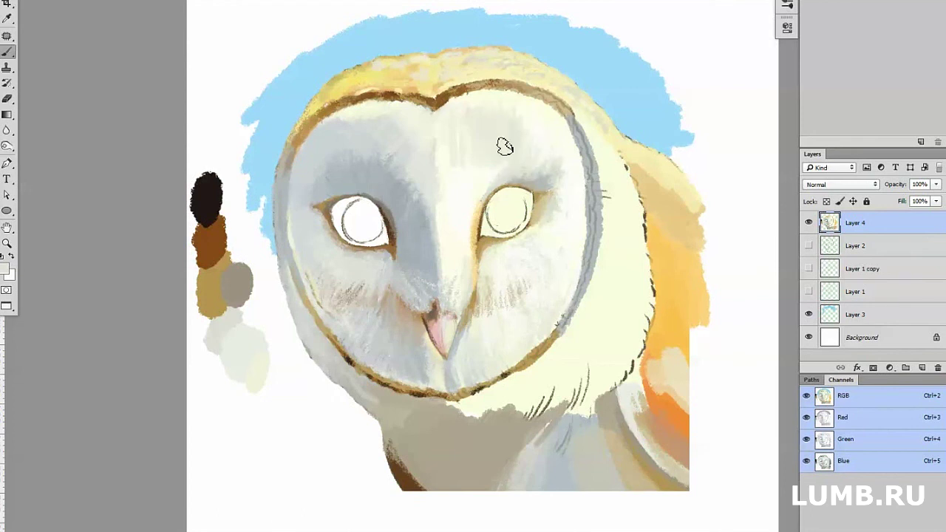
# - Shade the area beneath and to the right of the chin with grey-tan strokes
pyautogui.keyDown('alt'); pyautogui.click(555, 151); pyautogui.keyUp('alt')
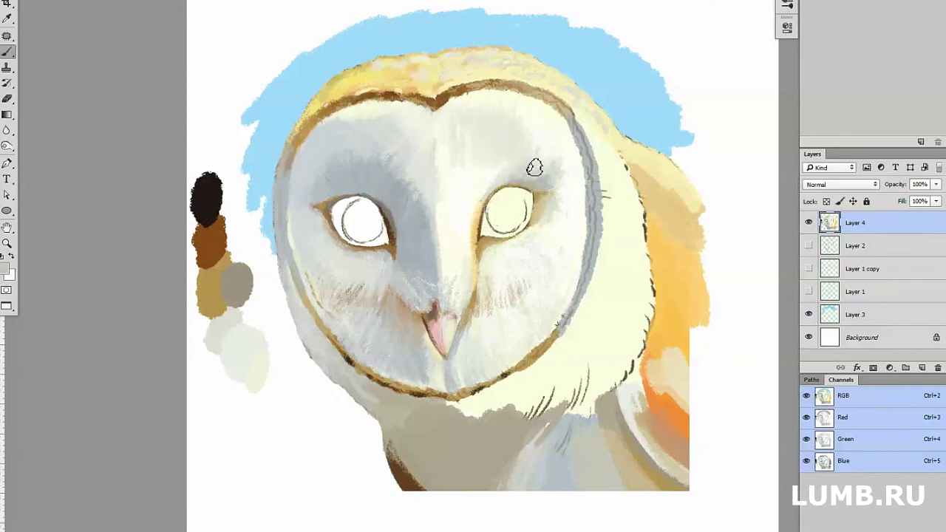
pyautogui.moveTo(443, 408)
pyautogui.mouseDown()
pyautogui.moveTo(495, 412)
pyautogui.moveTo(476, 406)
pyautogui.moveTo(501, 380)
pyautogui.mouseUp()
pyautogui.keyDown('alt'); pyautogui.click(494, 383); pyautogui.keyUp('alt')
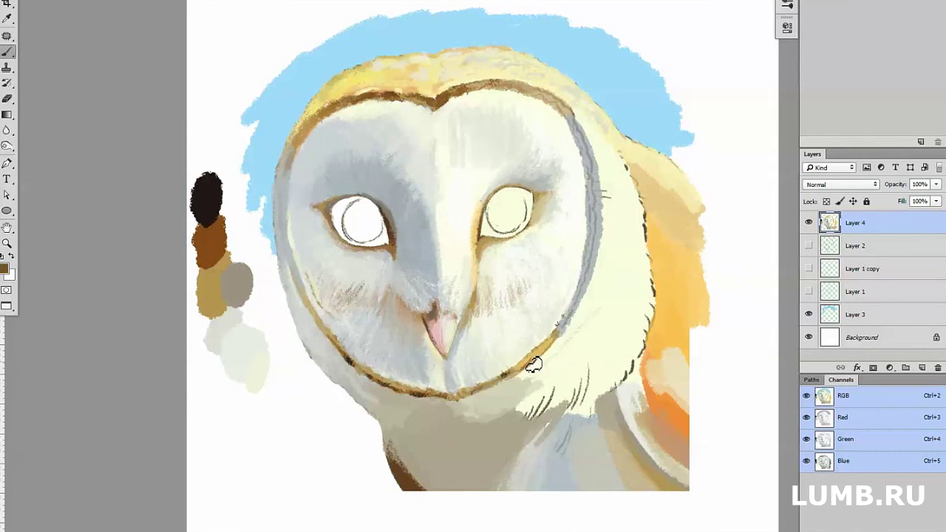
pyautogui.keyDown('alt'); pyautogui.click(578, 323); pyautogui.keyUp('alt')
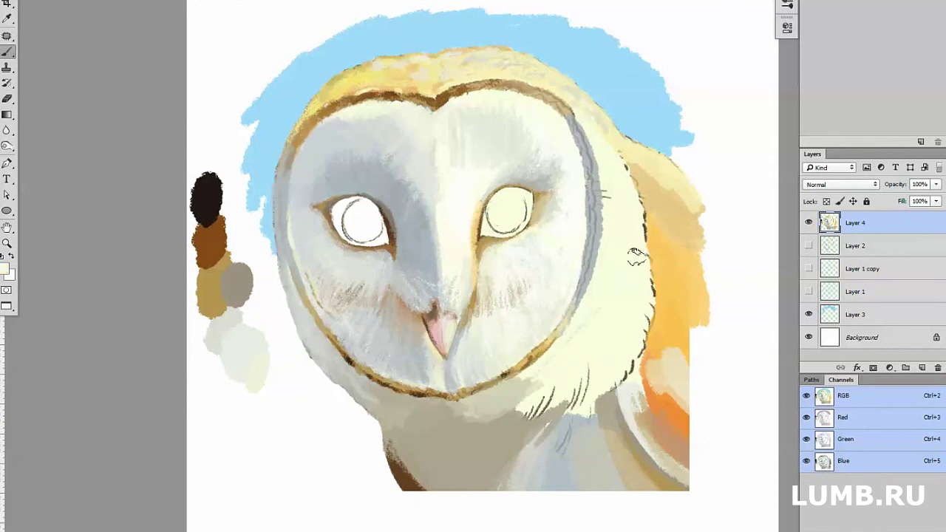
pyautogui.keyDown('alt'); pyautogui.click(543, 385); pyautogui.keyUp('alt')
pyautogui.moveTo(547, 399)
pyautogui.mouseDown()
pyautogui.moveTo(510, 436)
pyautogui.moveTo(460, 399)
pyautogui.mouseUp()
pyautogui.moveTo(562, 355); pyautogui.dragTo(577, 402)
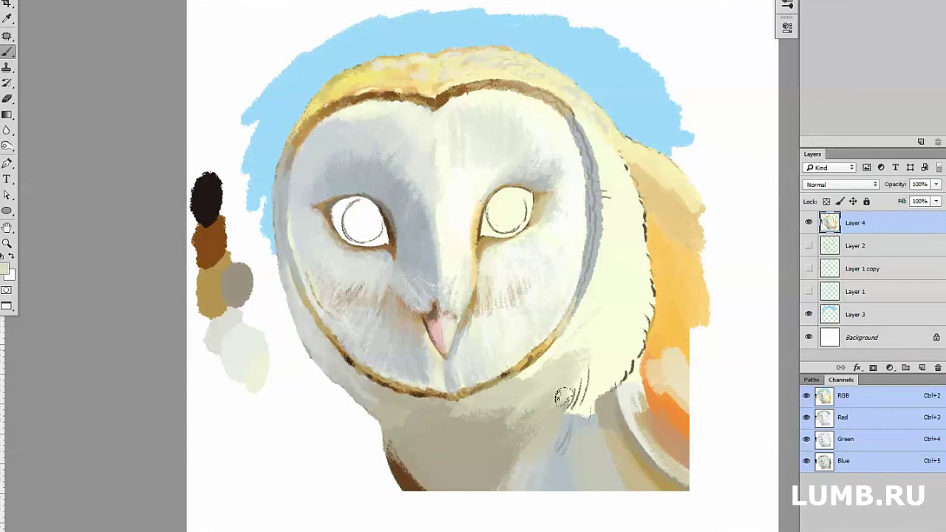
pyautogui.moveTo(595, 353); pyautogui.dragTo(555, 410)
pyautogui.moveTo(547, 362); pyautogui.dragTo(595, 421)
pyautogui.moveTo(602, 377)
pyautogui.mouseDown()
pyautogui.moveTo(547, 396)
pyautogui.moveTo(616, 362)
pyautogui.moveTo(655, 306)
pyautogui.moveTo(634, 169)
pyautogui.moveTo(655, 317)
pyautogui.mouseUp()
pyautogui.keyDown('alt'); pyautogui.click(644, 344); pyautogui.keyUp('alt')
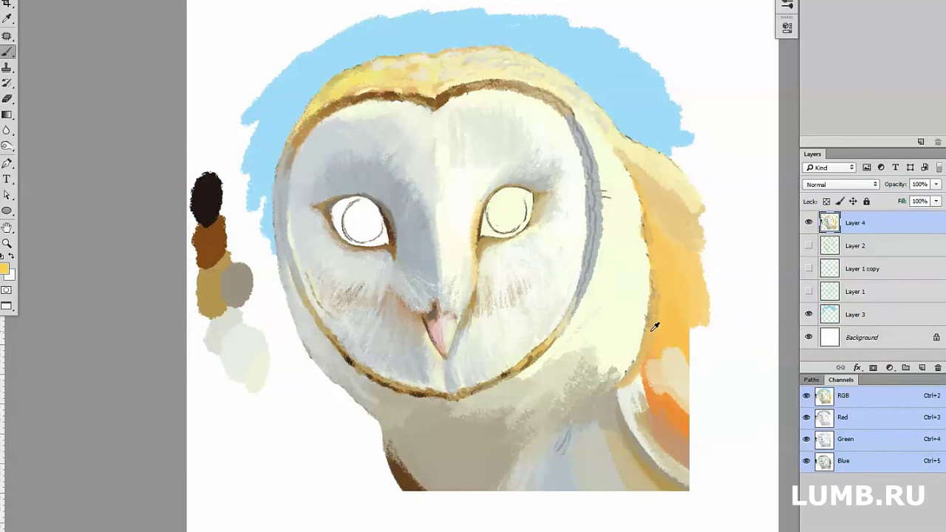
# - Paint cream and orange over the right feather edge and a dark curved stroke along its lower edge
pyautogui.keyDown('alt'); pyautogui.click(650, 329); pyautogui.keyUp('alt')
pyautogui.keyDown('alt'); pyautogui.click(615, 419); pyautogui.keyUp('alt')
pyautogui.moveTo(606, 392)
pyautogui.mouseDown()
pyautogui.moveTo(632, 452)
pyautogui.moveTo(629, 444)
pyautogui.mouseUp()
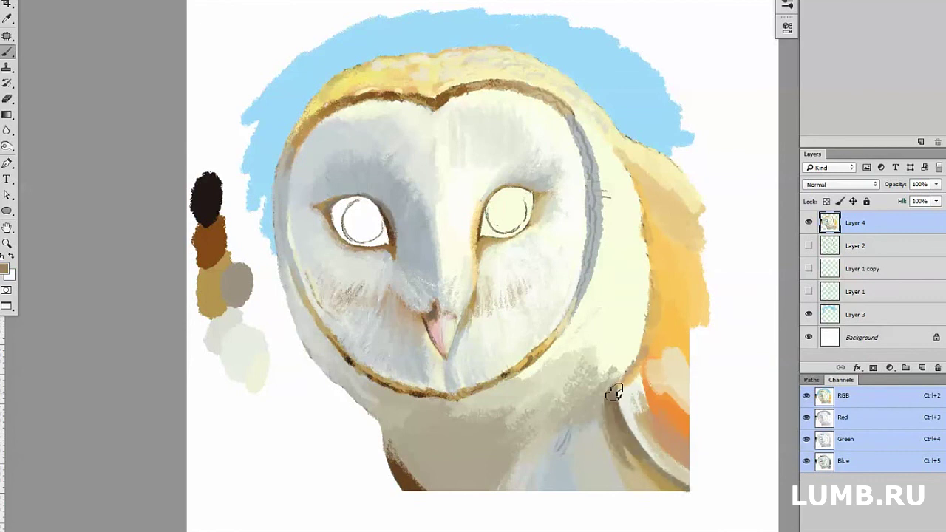
pyautogui.keyDown('alt'); pyautogui.click(613, 338); pyautogui.keyUp('alt')
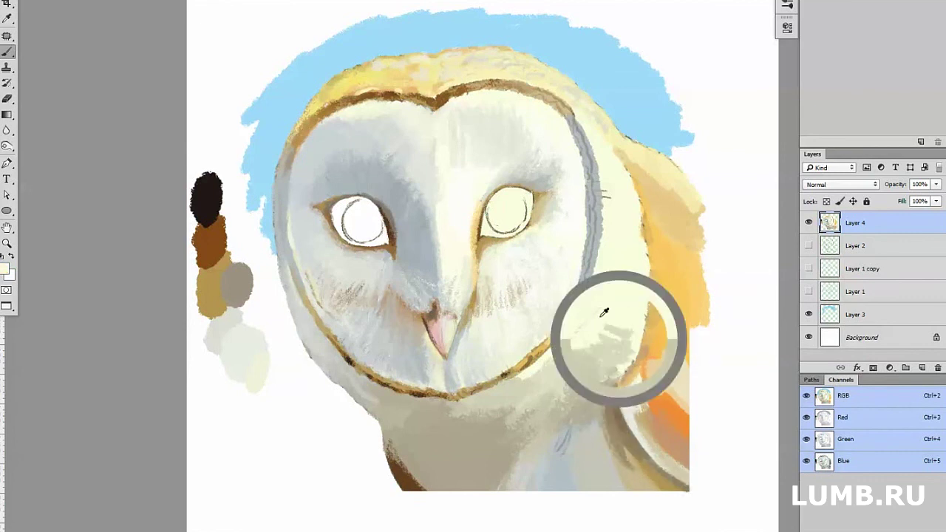
pyautogui.moveTo(592, 333); pyautogui.dragTo(624, 303)
# - Lighten the grey band on the right disc edge with cream and start the right eye in dark brown
pyautogui.moveTo(606, 201); pyautogui.dragTo(602, 175)
pyautogui.moveTo(592, 126)
pyautogui.mouseDown()
pyautogui.moveTo(604, 205)
pyautogui.moveTo(593, 210)
pyautogui.moveTo(592, 186)
pyautogui.mouseUp()
pyautogui.keyDown('alt'); pyautogui.click(597, 199); pyautogui.keyUp('alt')
pyautogui.moveTo(593, 265)
pyautogui.mouseDown()
pyautogui.moveTo(580, 312)
pyautogui.moveTo(610, 238)
pyautogui.mouseUp()
pyautogui.moveTo(602, 159); pyautogui.dragTo(608, 210)
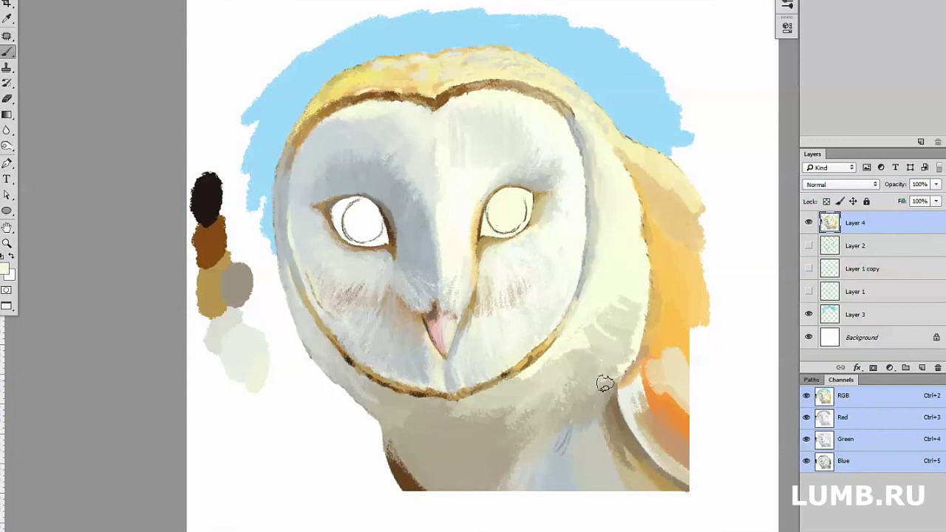
pyautogui.keyDown('alt'); pyautogui.click(610, 327); pyautogui.keyUp('alt')
pyautogui.moveTo(570, 302)
pyautogui.mouseDown()
pyautogui.moveTo(633, 264)
pyautogui.moveTo(630, 280)
pyautogui.mouseUp()
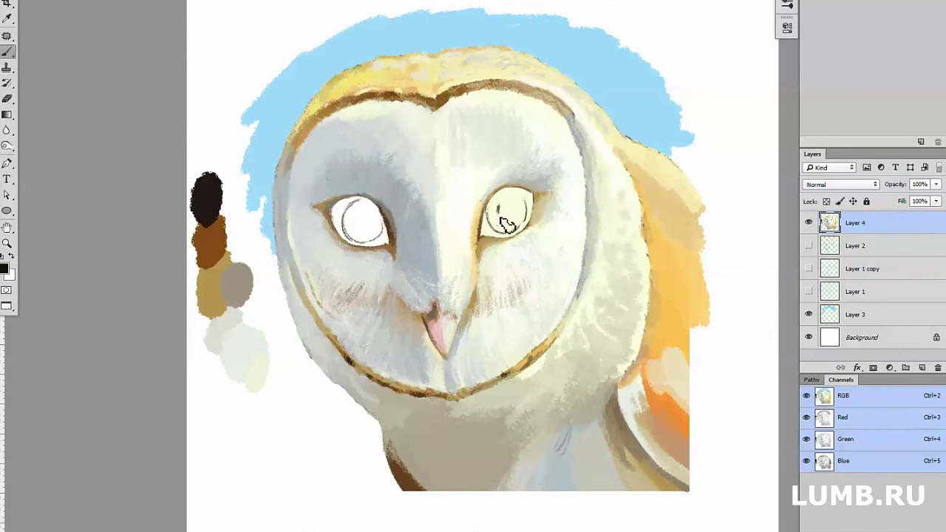
pyautogui.moveTo(505, 224)
pyautogui.mouseDown()
pyautogui.moveTo(503, 232)
pyautogui.moveTo(508, 217)
pyautogui.mouseUp()
# - Zoom in and fill the owl's right eye with nearly solid black
pyautogui.hotkey('ctrl', '+')
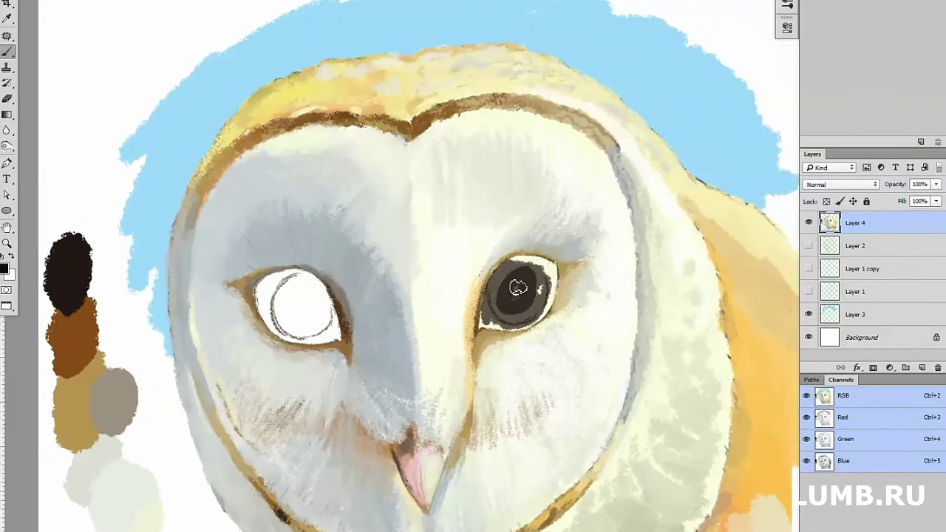
pyautogui.moveTo(519, 289)
pyautogui.mouseDown()
pyautogui.moveTo(507, 271)
pyautogui.moveTo(538, 310)
pyautogui.moveTo(524, 325)
pyautogui.mouseUp()
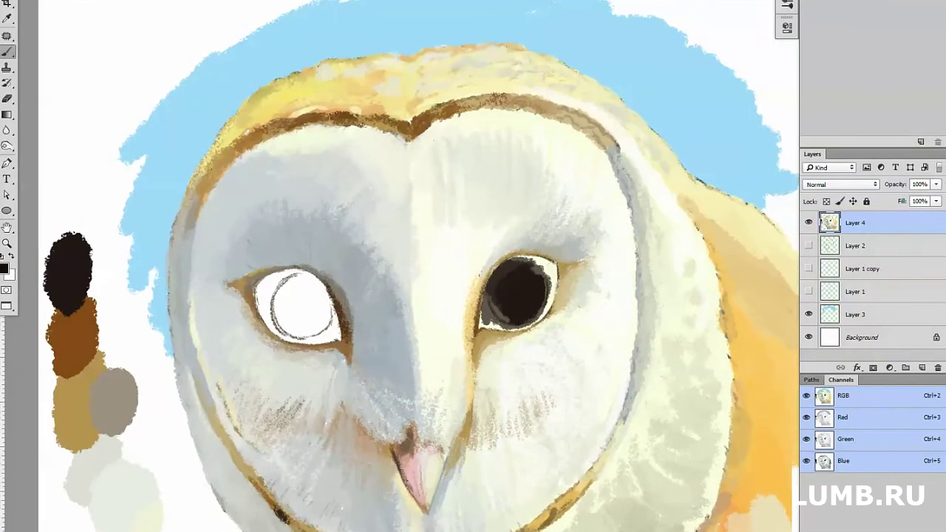
pyautogui.moveTo(516, 281)
pyautogui.mouseDown()
pyautogui.moveTo(510, 308)
pyautogui.moveTo(536, 292)
pyautogui.mouseUp()
pyautogui.keyDown('alt'); pyautogui.click(562, 307); pyautogui.keyUp('alt')
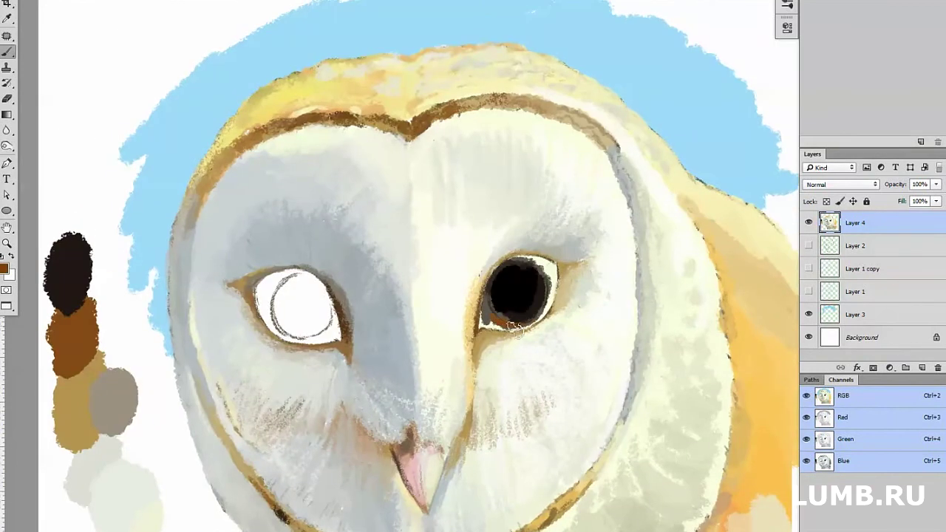
pyautogui.moveTo(517, 328)
pyautogui.mouseDown()
pyautogui.moveTo(490, 306)
pyautogui.moveTo(518, 270)
pyautogui.moveTo(486, 304)
pyautogui.mouseUp()
pyautogui.keyDown('alt'); pyautogui.click(495, 303); pyautogui.keyUp('alt')
pyautogui.rightClick(488, 326)
pyautogui.press('Return')
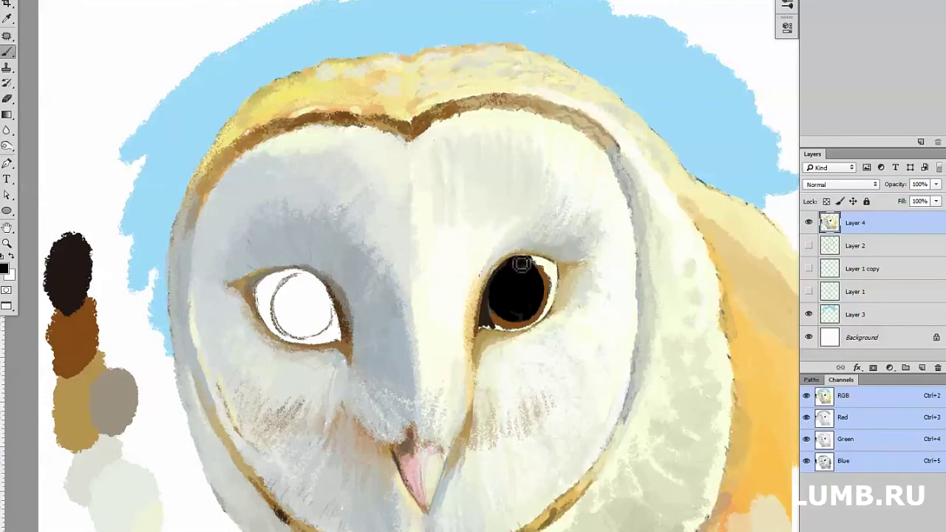
# - Add a pale iris highlight and paint an orange inner ring and orange-brown line along the lower rim
pyautogui.keyDown('alt'); pyautogui.click(566, 247); pyautogui.keyUp('alt')
pyautogui.moveTo(550, 260); pyautogui.dragTo(538, 257)
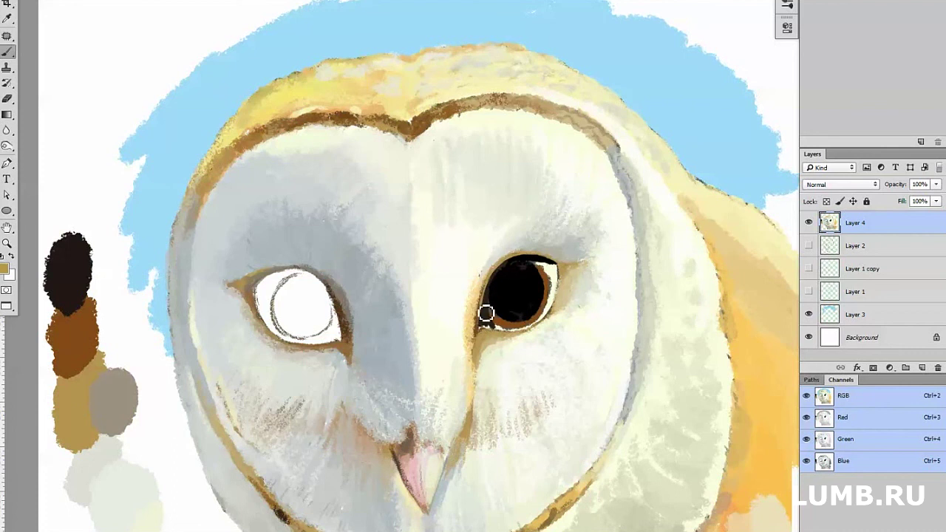
pyautogui.keyDown('alt'); pyautogui.click(740, 521); pyautogui.keyUp('alt')
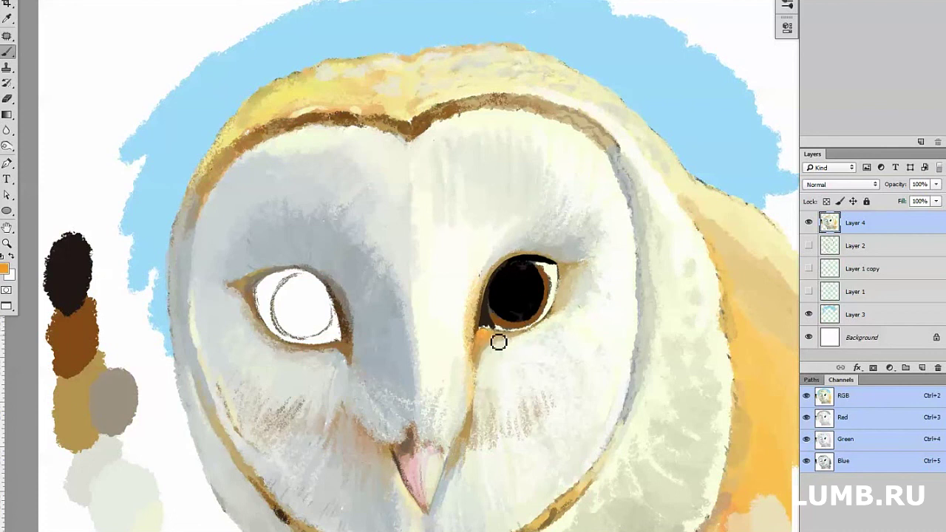
pyautogui.moveTo(502, 338); pyautogui.dragTo(534, 331)
pyautogui.keyDown('alt'); pyautogui.click(479, 348); pyautogui.keyUp('alt')
pyautogui.moveTo(481, 329)
pyautogui.mouseDown()
pyautogui.moveTo(534, 331)
pyautogui.moveTo(559, 306)
pyautogui.moveTo(563, 271)
pyautogui.moveTo(513, 330)
pyautogui.mouseUp()
pyautogui.moveTo(549, 270); pyautogui.dragTo(558, 262)
# - Soften the right eye's lower rim with pale cream, then sample the rim, pupil and cream colours
pyautogui.keyDown('alt'); pyautogui.click(550, 326); pyautogui.keyUp('alt')
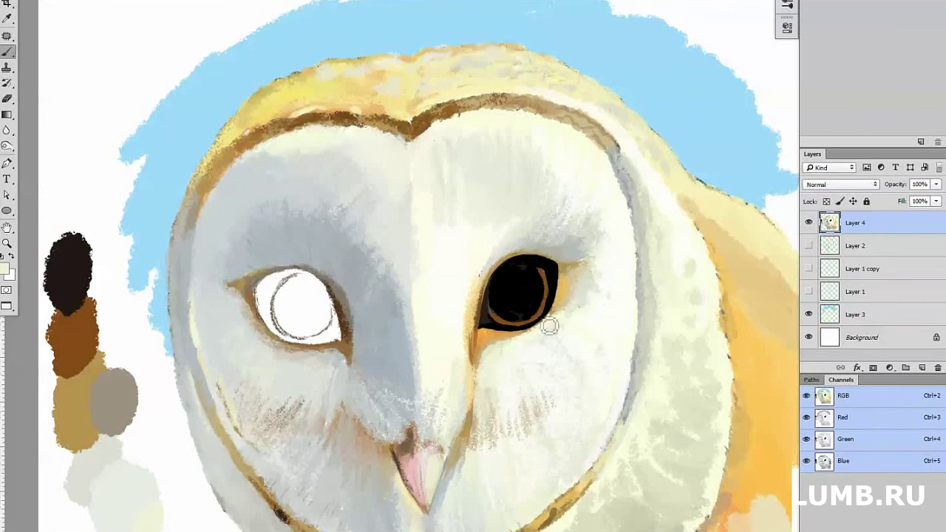
pyautogui.rightClick(537, 317)
pyautogui.press('Escape')
pyautogui.moveTo(545, 329)
pyautogui.mouseDown()
pyautogui.moveTo(567, 294)
pyautogui.moveTo(563, 307)
pyautogui.mouseUp()
pyautogui.keyDown('alt'); pyautogui.click(556, 306); pyautogui.keyUp('alt')
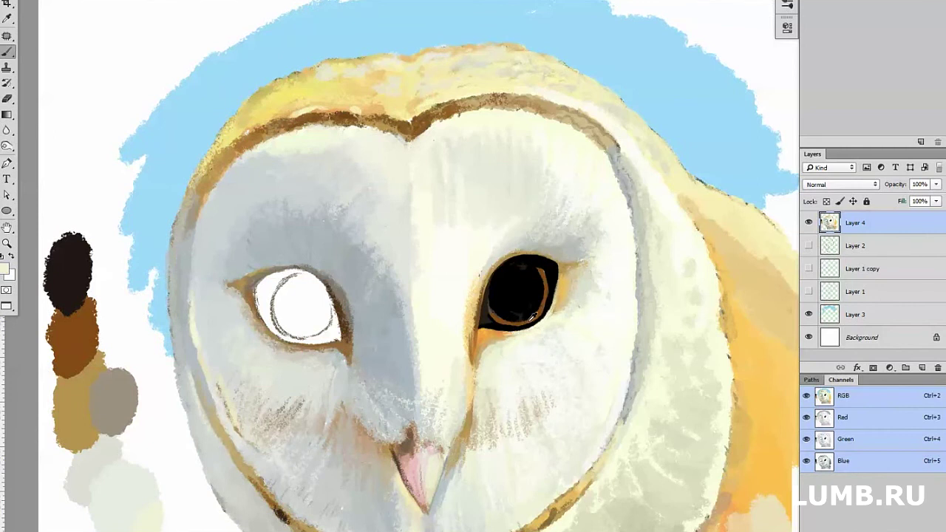
pyautogui.keyDown('alt'); pyautogui.click(544, 315); pyautogui.keyUp('alt')
pyautogui.keyDown('alt'); pyautogui.click(491, 318); pyautogui.keyUp('alt')
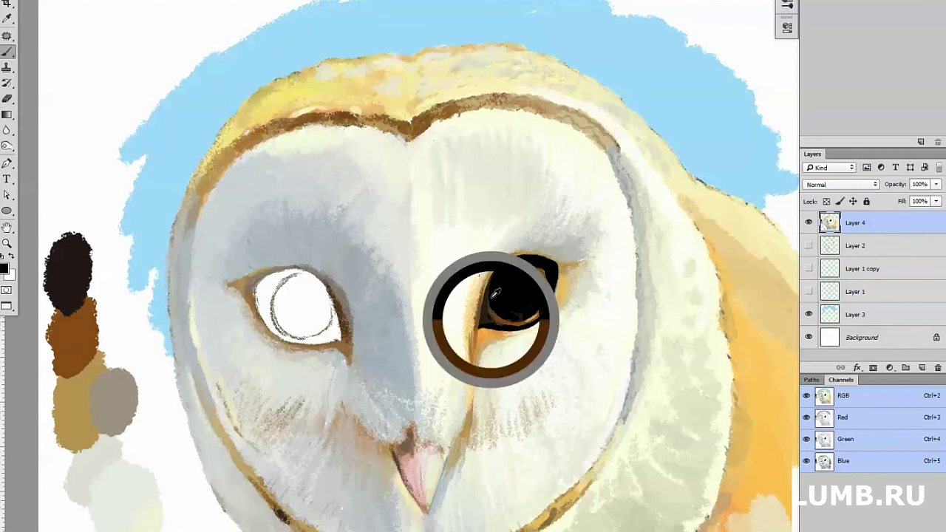
pyautogui.keyDown('alt'); pyautogui.click(553, 316); pyautogui.keyUp('alt')
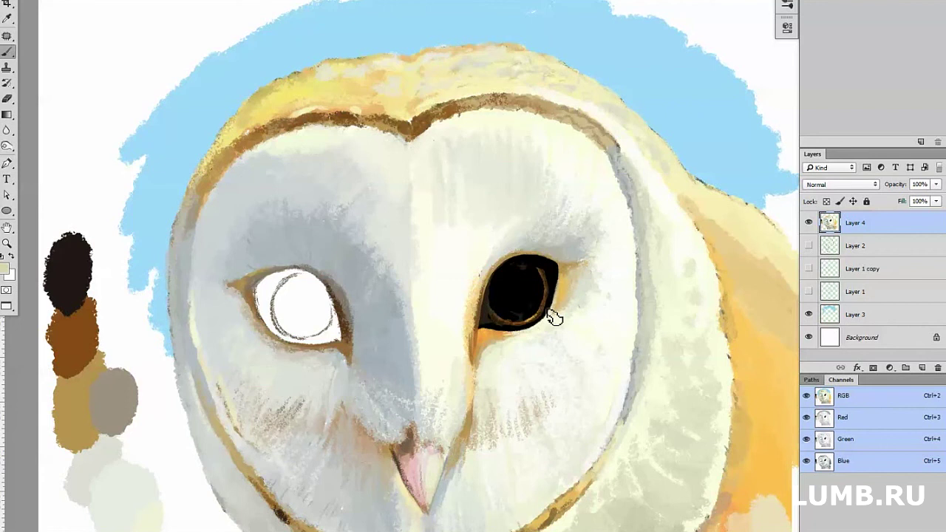
pyautogui.rightClick(553, 317)
# - Dab a bright pale-cream glossy highlight into the top of the right pupil
pyautogui.scroll(-2, 437, 359)
pyautogui.keyDown('alt'); pyautogui.click(558, 312); pyautogui.keyUp('alt')
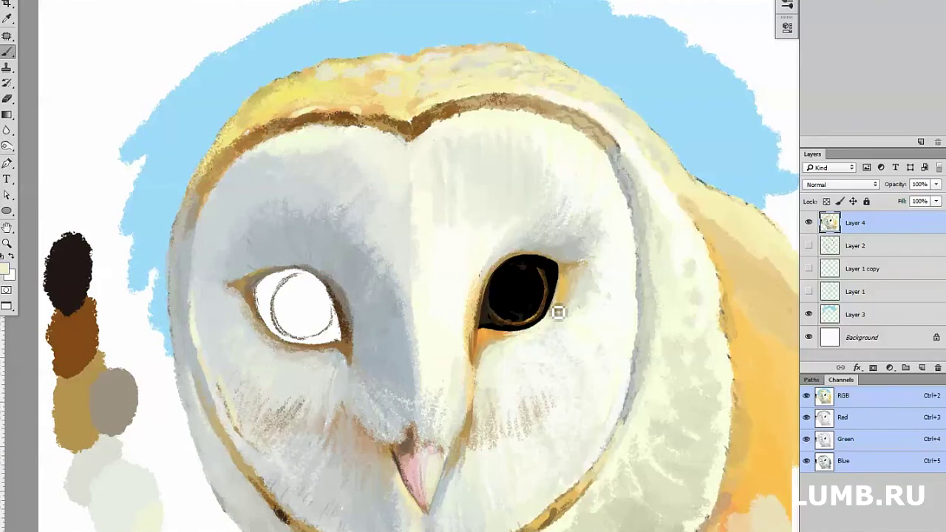
pyautogui.keyDown('alt'); pyautogui.click(559, 274); pyautogui.keyUp('alt')
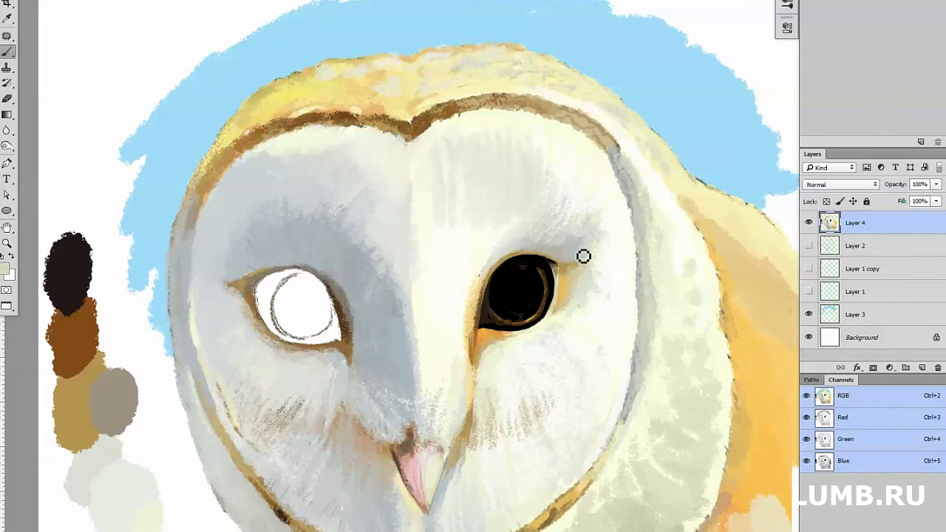
pyautogui.keyDown('alt'); pyautogui.click(553, 280); pyautogui.keyUp('alt')
pyautogui.keyDown('alt'); pyautogui.click(491, 336); pyautogui.keyUp('alt')
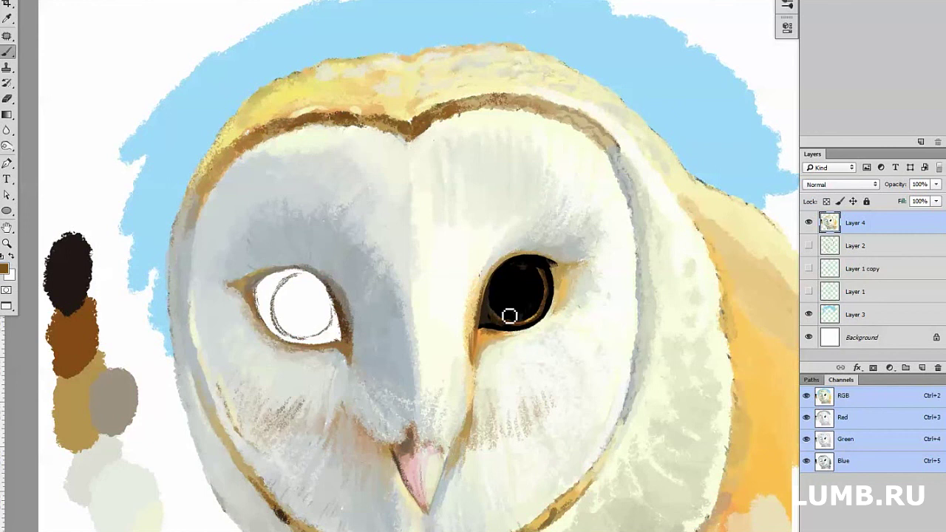
pyautogui.keyDown('alt'); pyautogui.click(685, 274); pyautogui.keyUp('alt')
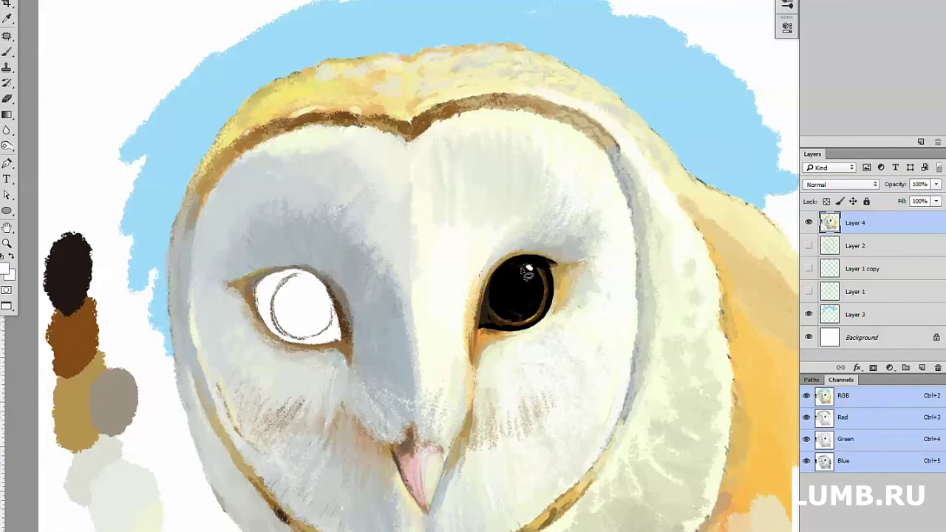
pyautogui.click(530, 276)
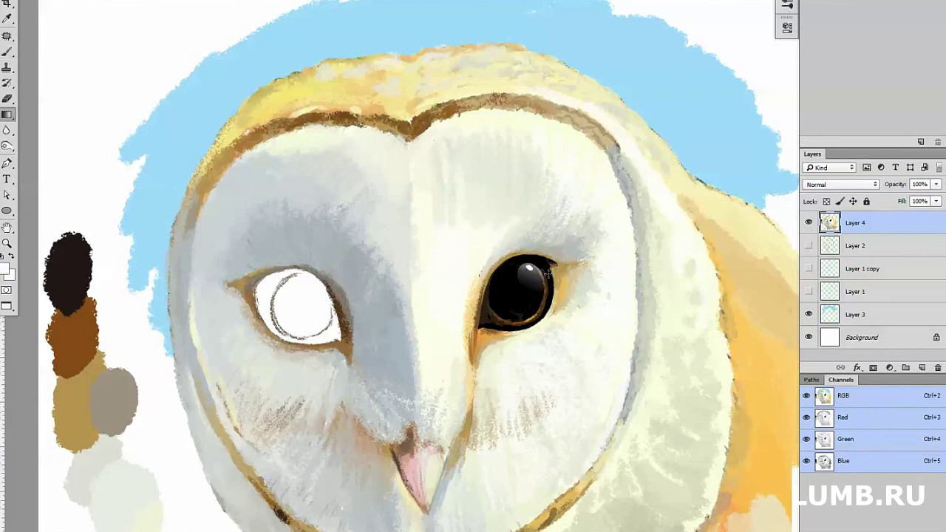
pyautogui.press('b')
pyautogui.scroll(-3, 497, 320)
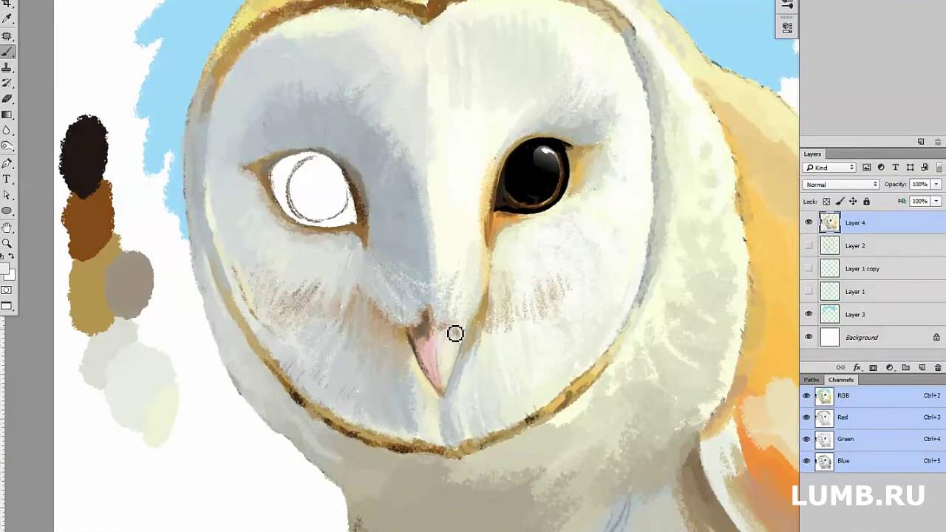
# - Copy the right eye to a new layer, mirror it horizontally and place it over the left eye
pyautogui.moveTo(591, 341); pyautogui.dragTo(620, 366)
pyautogui.keyDown('alt'); pyautogui.click(315, 233); pyautogui.keyUp('alt')
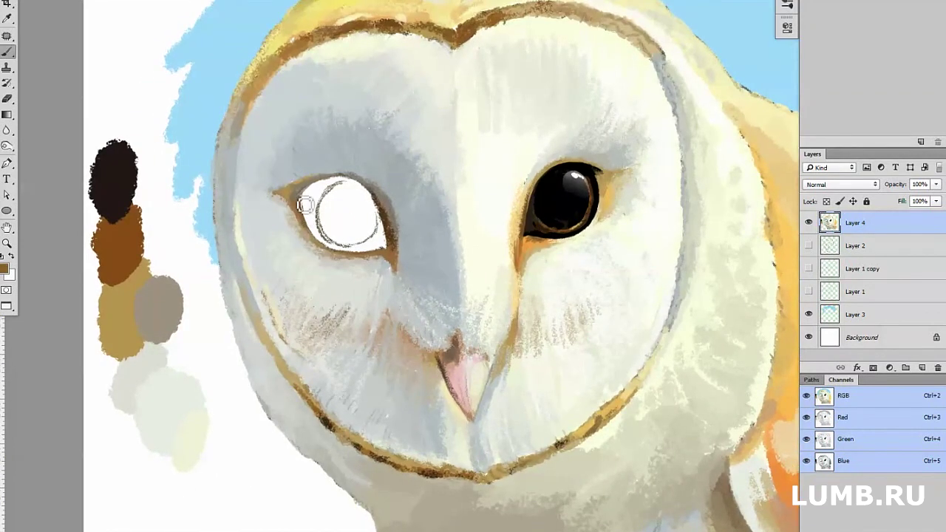
pyautogui.keyDown('alt'); pyautogui.click(394, 244); pyautogui.keyUp('alt')
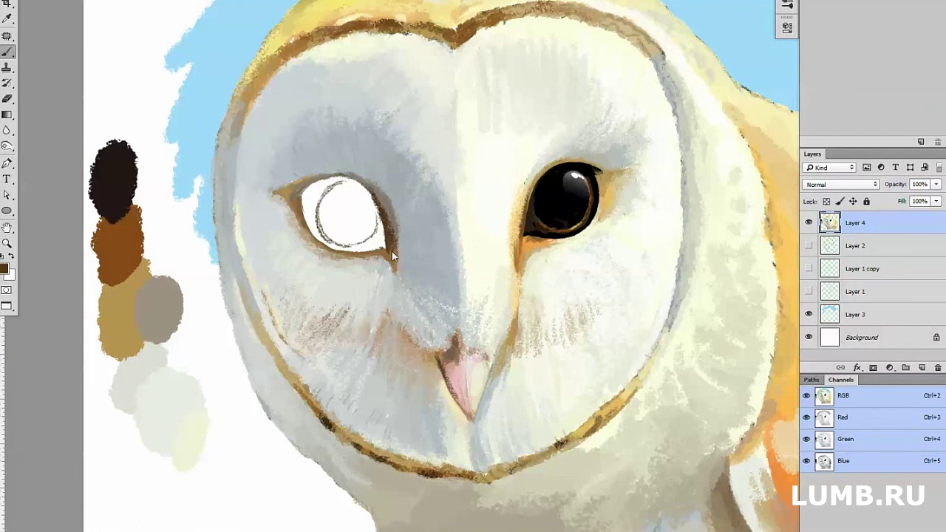
pyautogui.press('l')
pyautogui.moveTo(545, 165)
pyautogui.mouseDown()
pyautogui.moveTo(517, 219)
pyautogui.moveTo(347, 222)
pyautogui.mouseUp()
pyautogui.hotkey('ctrl', 'j')
pyautogui.hotkey('ctrl', 't')
pyautogui.press('Return')
pyautogui.moveTo(336, 181)
pyautogui.mouseDown()
pyautogui.moveTo(340, 194)
pyautogui.moveTo(353, 184)
pyautogui.mouseUp()
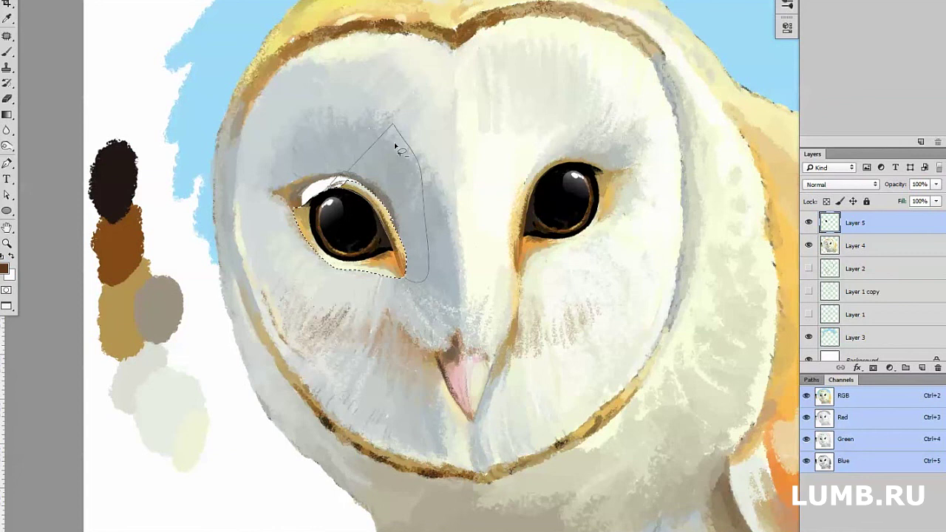
# - Trim the lid corner and rotate and reshape the eye copy to fit the left socket
pyautogui.moveTo(386, 229); pyautogui.dragTo(288, 202)
pyautogui.hotkey('ctrl', 't')
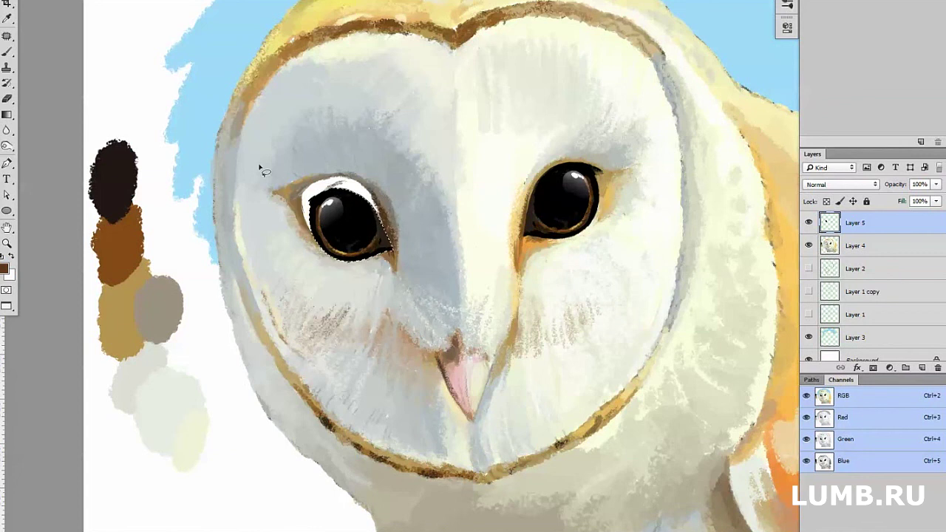
pyautogui.moveTo(260, 165); pyautogui.dragTo(469, 300)
pyautogui.moveTo(377, 237); pyautogui.dragTo(399, 205)
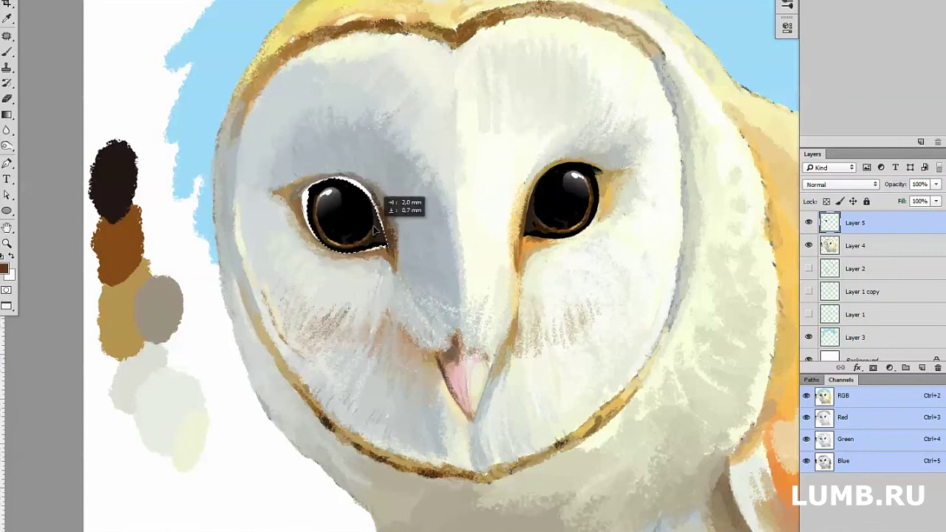
pyautogui.press('Return')
pyautogui.press('b')
pyautogui.rightClick(449, 305)
pyautogui.doubleClick(760, 264)
pyautogui.scroll(-2, 387, 222)
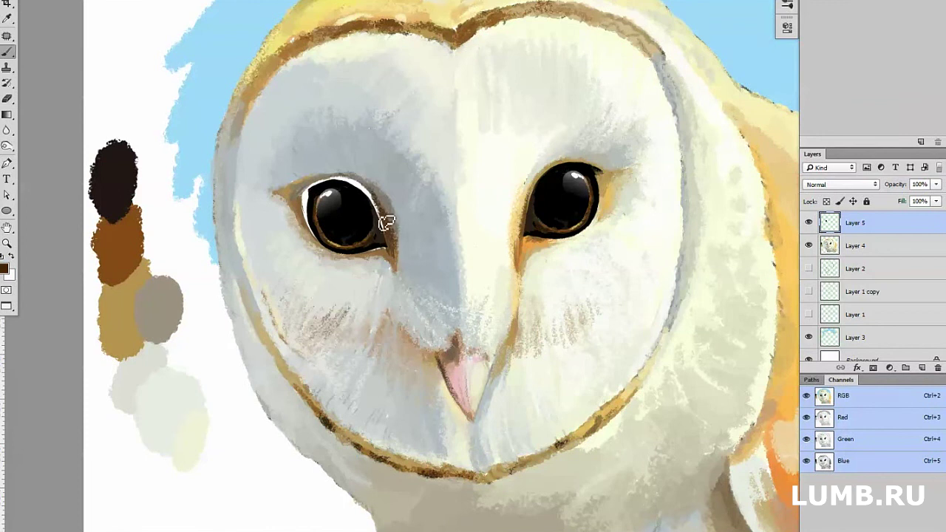
pyautogui.scroll(2, 365, 215)
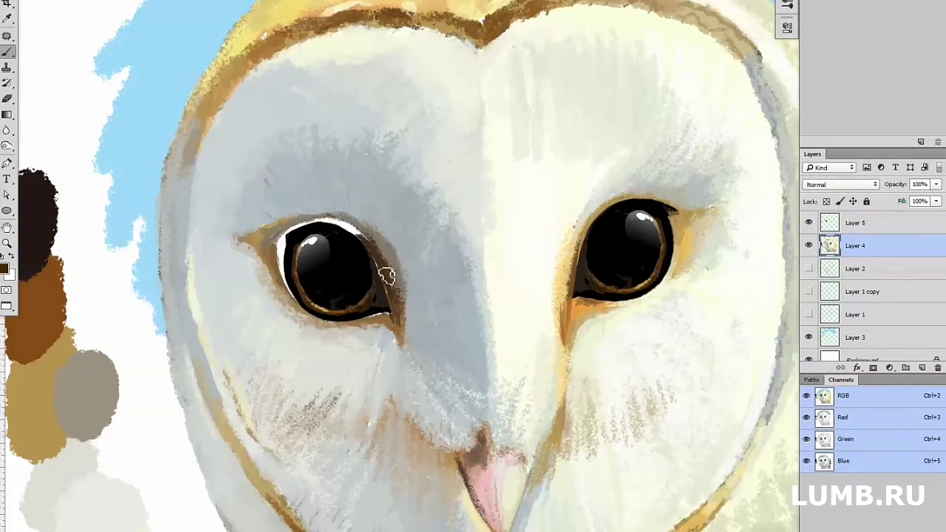
# - Paint the left eye's white inner corner brown, merge Layer 5 into Layer 4, and add brown strokes below
pyautogui.keyDown('alt'); pyautogui.click(405, 311); pyautogui.keyUp('alt')
pyautogui.scroll(-1, 385, 247)
pyautogui.keyDown('alt'); pyautogui.click(383, 245); pyautogui.keyUp('alt')
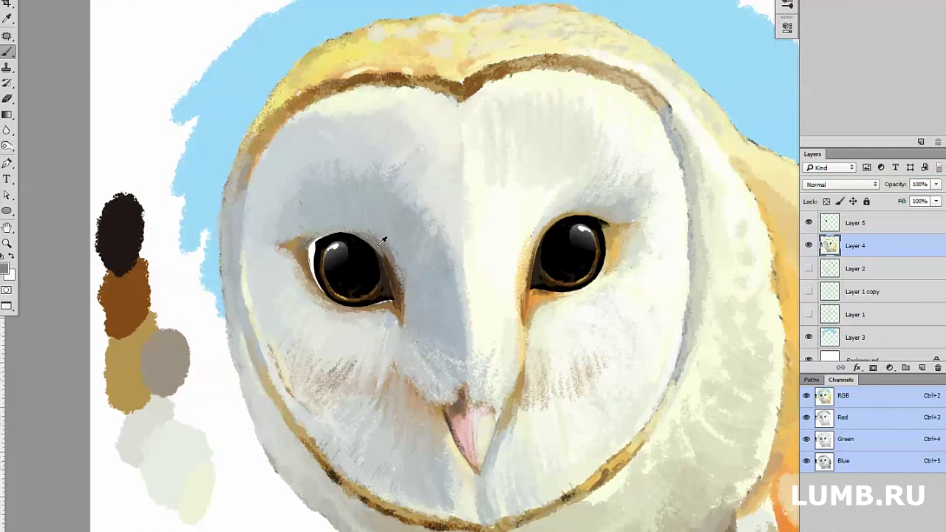
pyautogui.moveTo(307, 247); pyautogui.dragTo(325, 229)
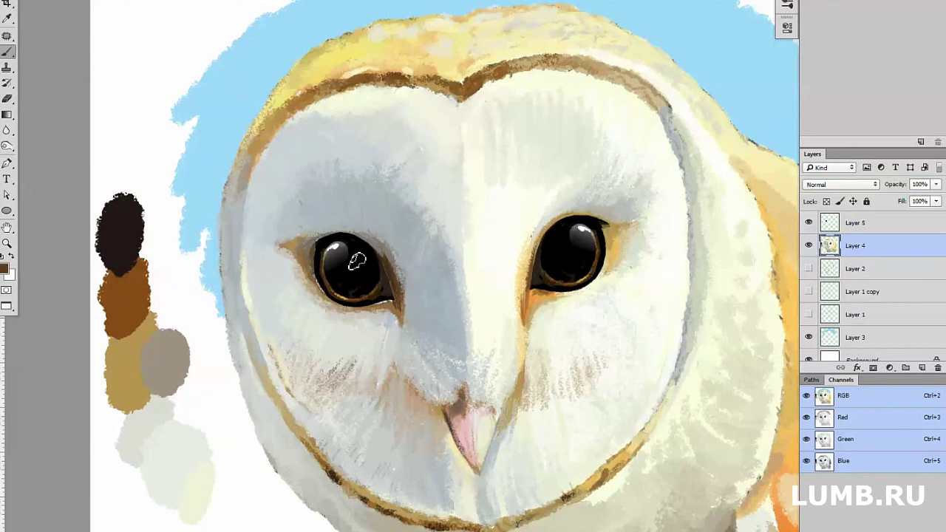
pyautogui.hotkey('alt', ']')
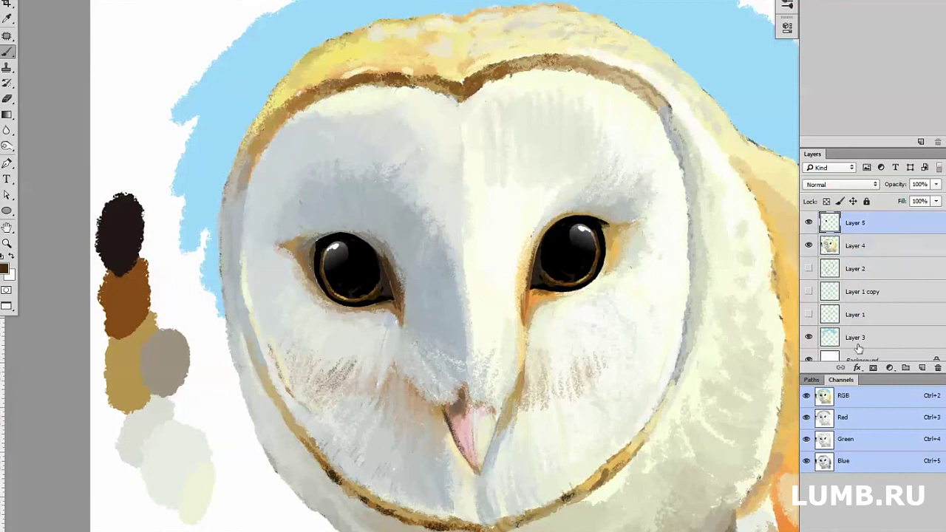
pyautogui.hotkey('ctrl', 'e')
pyautogui.scroll(2, 431, 329)
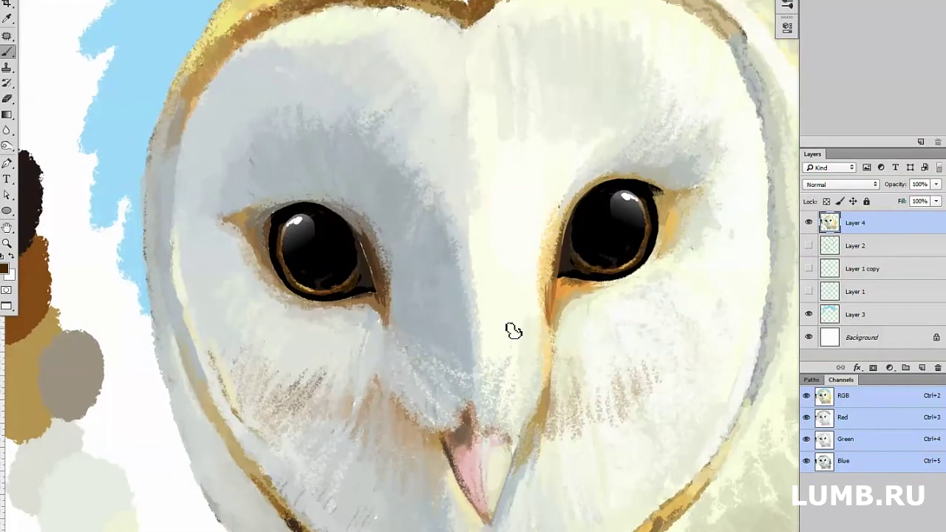
pyautogui.moveTo(373, 307); pyautogui.dragTo(408, 351)
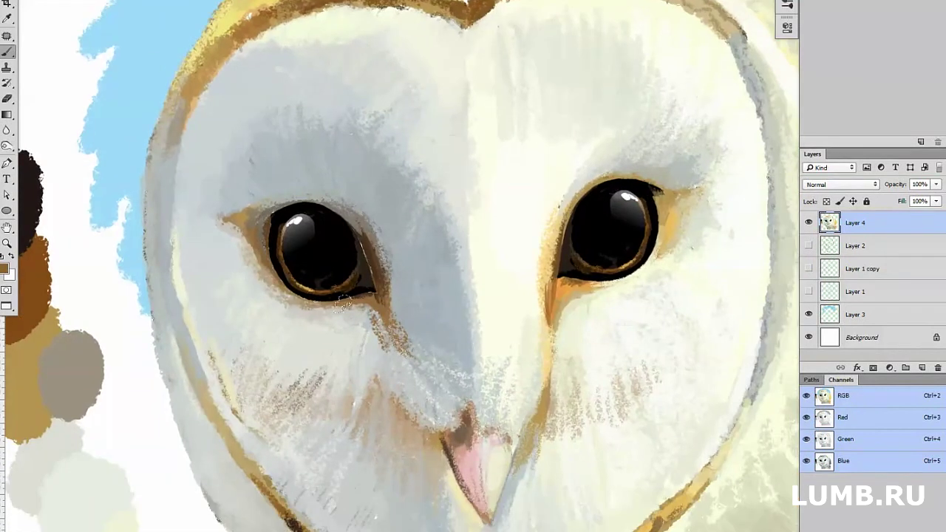
# - Extend the brown strokes toward the beak and paint out the left eye's highlight in black
pyautogui.moveTo(344, 302); pyautogui.dragTo(392, 337)
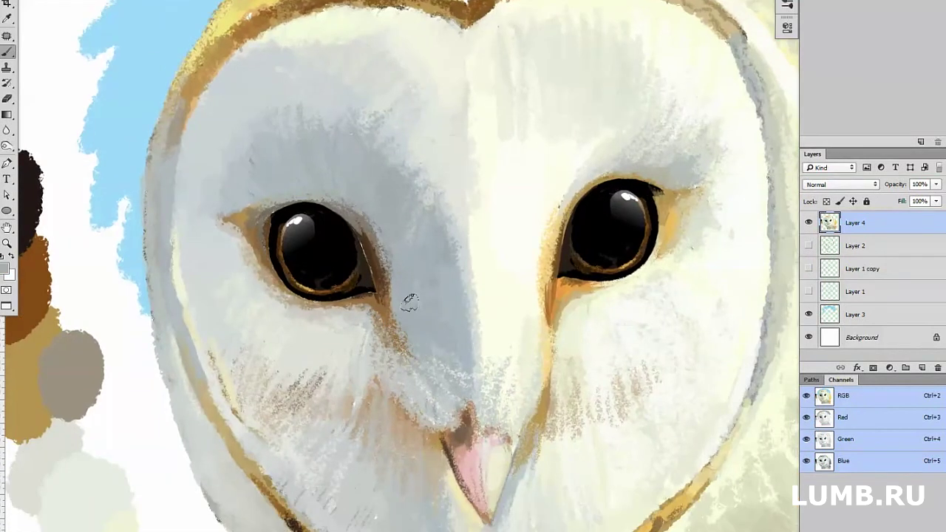
pyautogui.press('F5')
pyautogui.press('F5')
pyautogui.moveTo(325, 228); pyautogui.dragTo(311, 244)
pyautogui.press('F5')
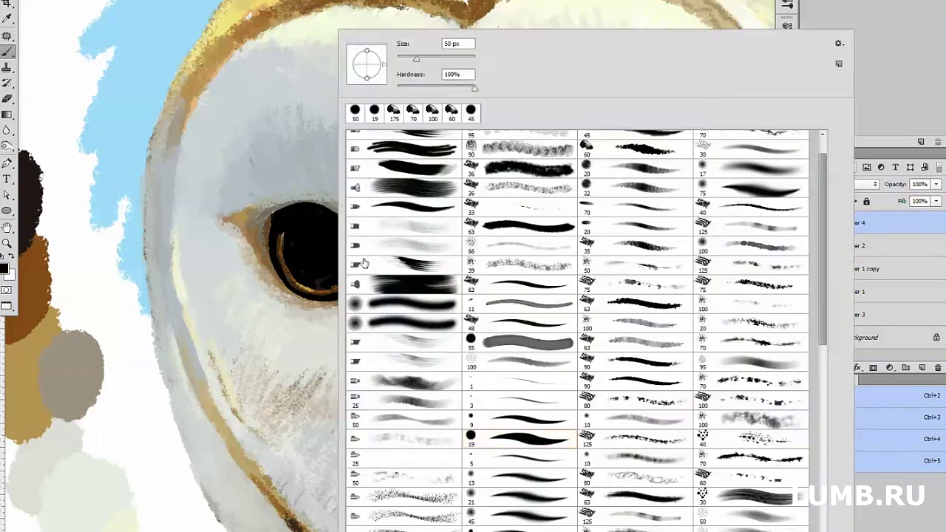
pyautogui.press('F5')
pyautogui.press(']')
pyautogui.press(']')
pyautogui.press(']')
# - Darken the left eye's rim with sampled browns and black
pyautogui.moveTo(285, 252); pyautogui.dragTo(306, 285)
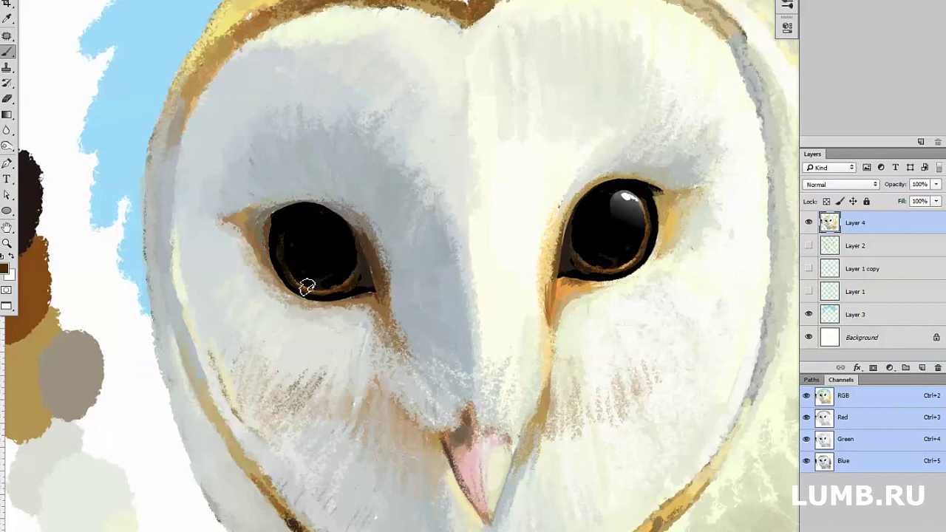
pyautogui.keyDown('alt'); pyautogui.click(337, 296); pyautogui.keyUp('alt')
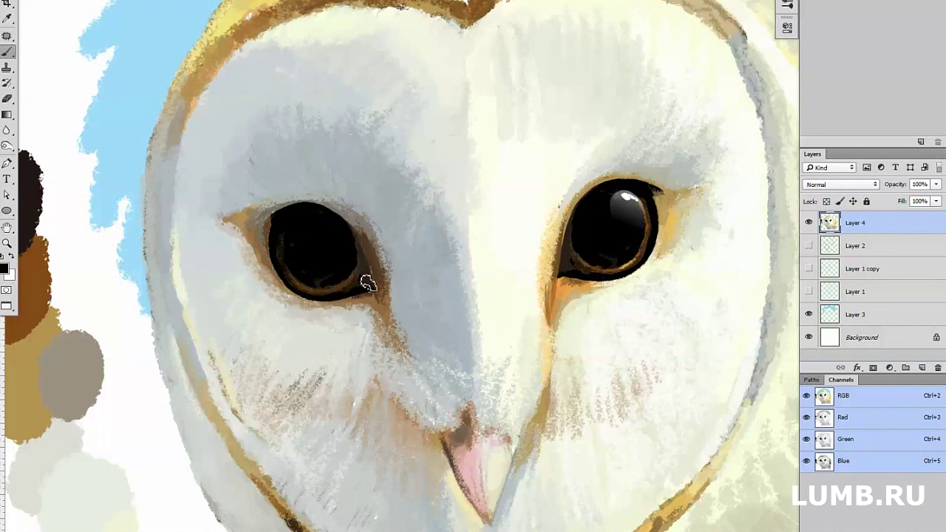
pyautogui.moveTo(367, 284); pyautogui.dragTo(353, 235)
pyautogui.rightClick(322, 275)
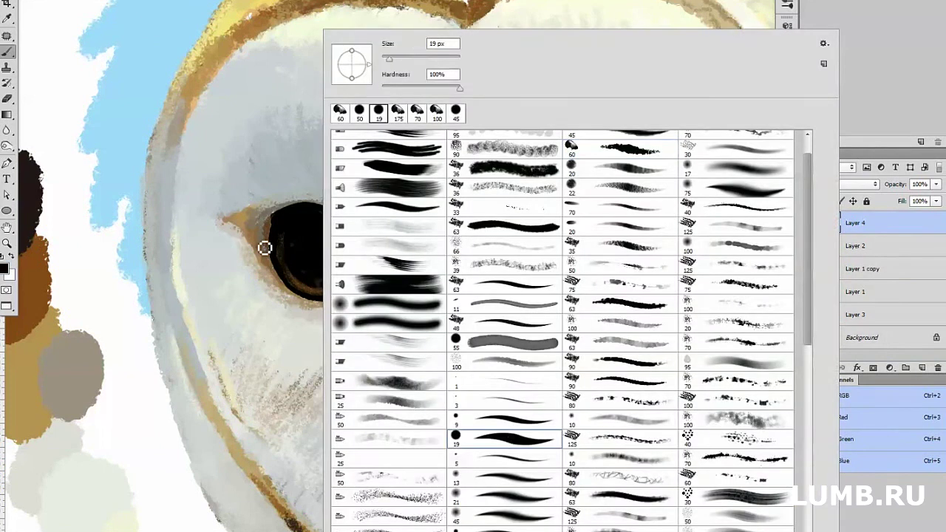
pyautogui.keyDown('alt'); pyautogui.click(276, 251); pyautogui.keyUp('alt')
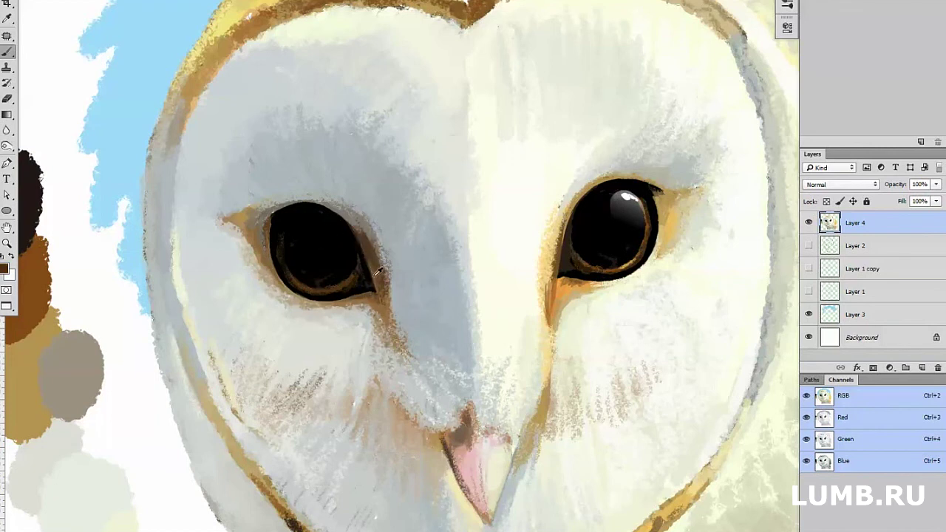
pyautogui.keyDown('alt'); pyautogui.click(283, 258); pyautogui.keyUp('alt')
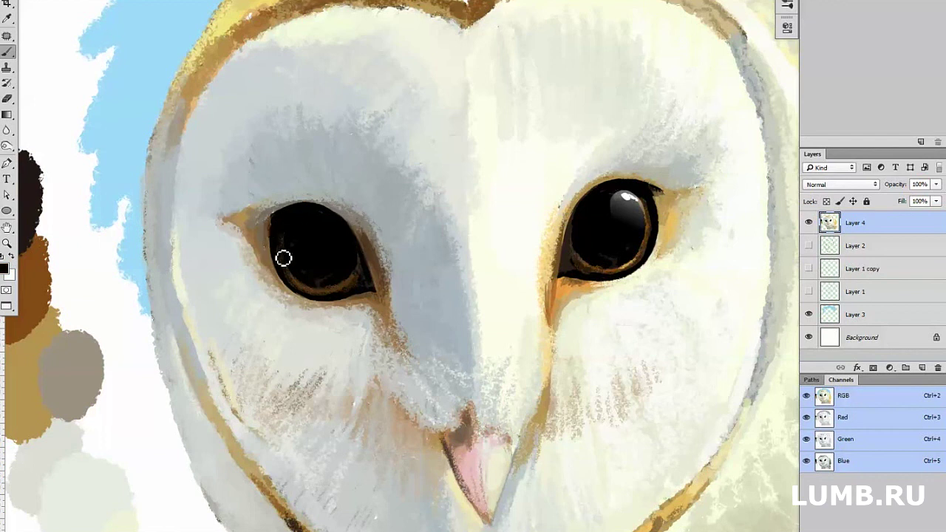
pyautogui.keyDown('alt'); pyautogui.click(272, 220); pyautogui.keyUp('alt')
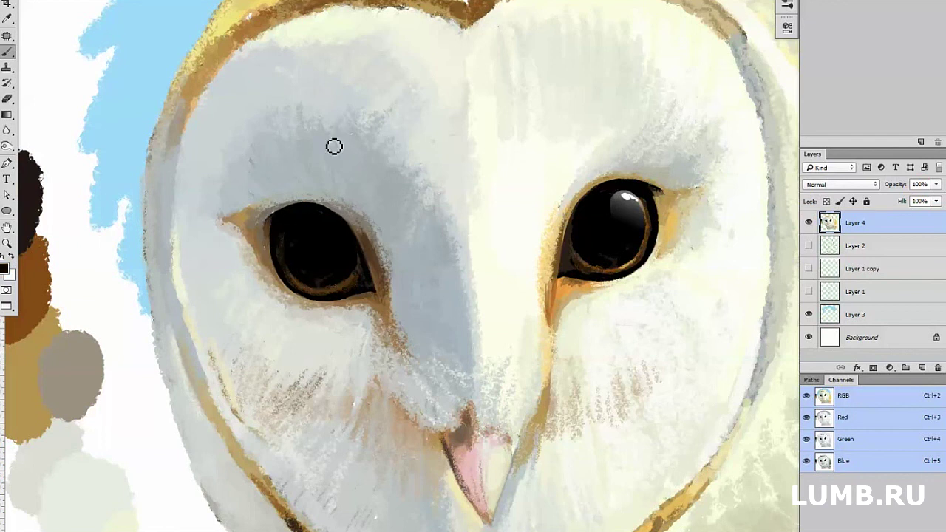
# - Paint fine cream whiskers around the beak, left cheek and chin, plus lashes above the right eye
pyautogui.keyDown('alt'); pyautogui.click(507, 315); pyautogui.keyUp('alt')
pyautogui.hotkey('ctrl', '-')
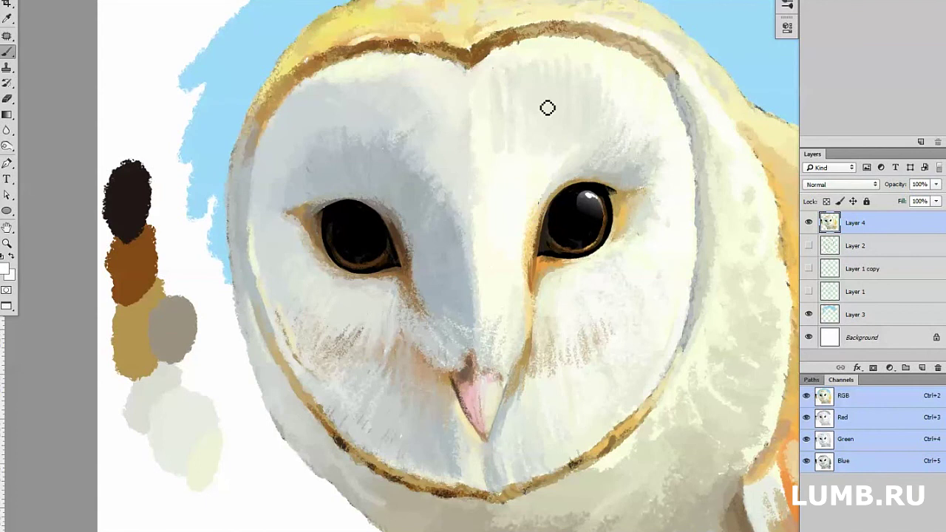
pyautogui.moveTo(575, 193); pyautogui.dragTo(584, 184)
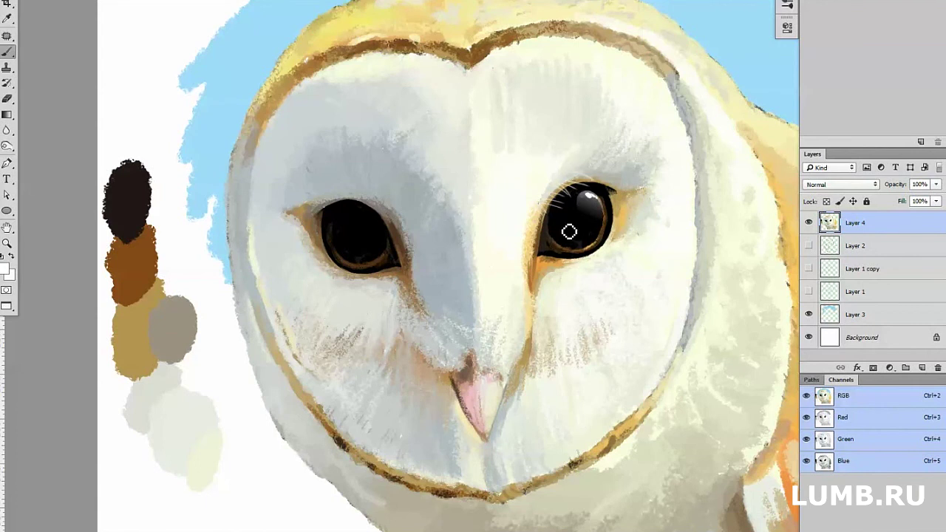
pyautogui.moveTo(517, 377); pyautogui.dragTo(518, 348)
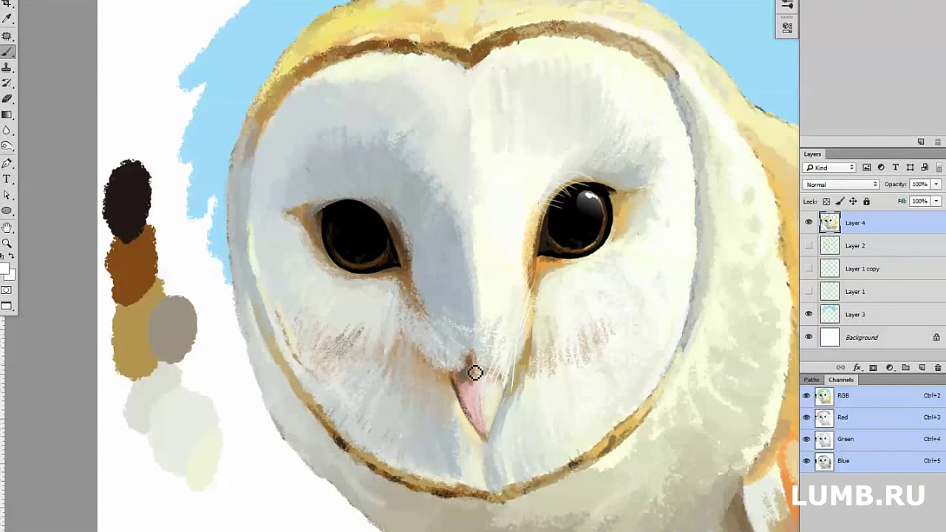
pyautogui.moveTo(464, 386); pyautogui.dragTo(471, 353)
pyautogui.moveTo(355, 323)
pyautogui.mouseDown()
pyautogui.moveTo(338, 311)
pyautogui.moveTo(390, 306)
pyautogui.moveTo(326, 311)
pyautogui.mouseUp()
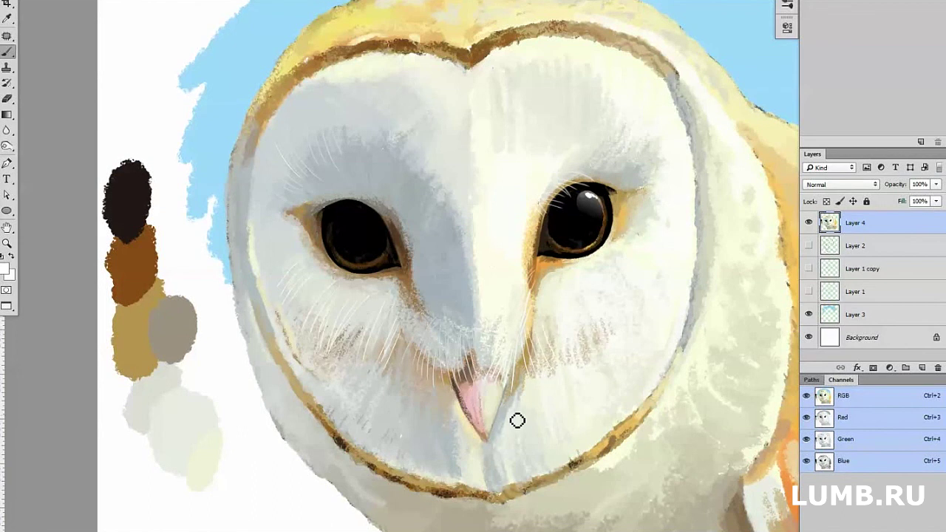
pyautogui.moveTo(518, 420); pyautogui.dragTo(520, 481)
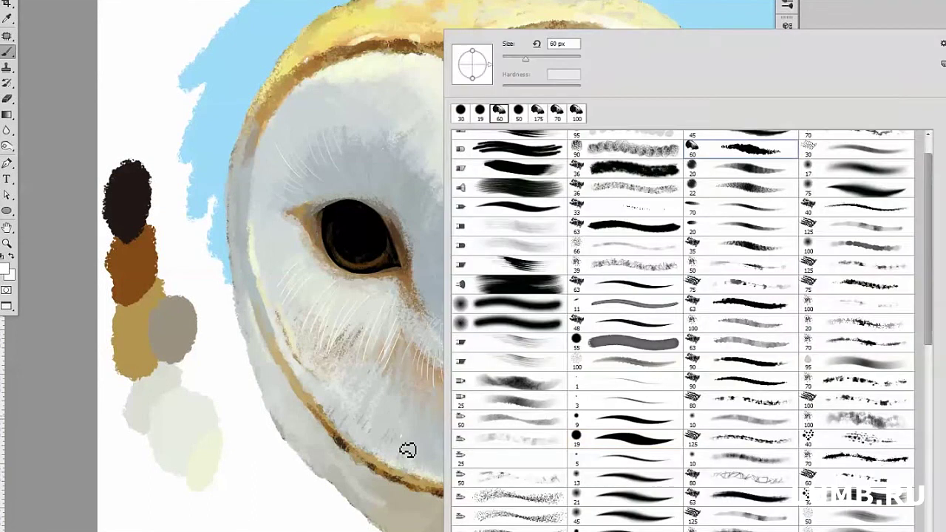
# - Darken the beak with pinkish-brown strokes, then fill in its pink with a lighter colour
pyautogui.keyDown('alt'); pyautogui.click(469, 411); pyautogui.keyUp('alt')
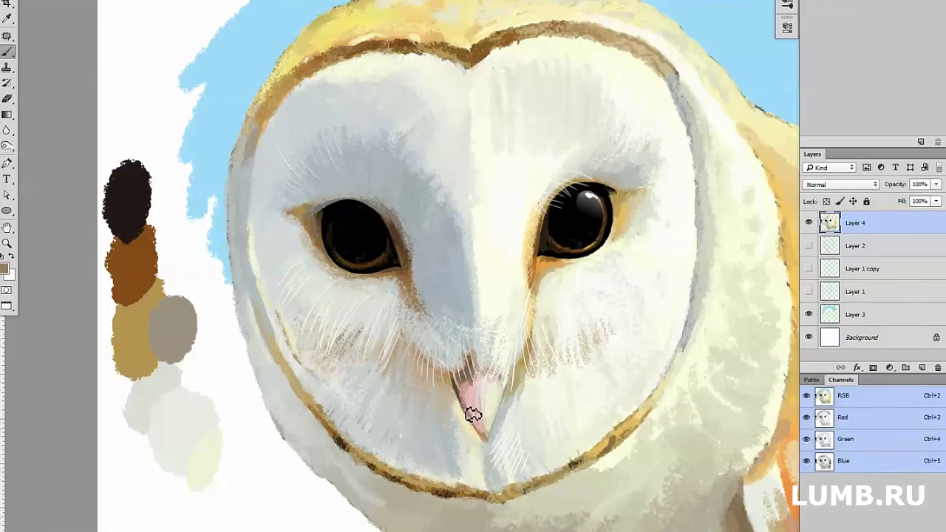
pyautogui.moveTo(469, 412)
pyautogui.mouseDown()
pyautogui.moveTo(470, 385)
pyautogui.moveTo(479, 427)
pyautogui.mouseUp()
pyautogui.keyDown('alt'); pyautogui.click(479, 383); pyautogui.keyUp('alt')
pyautogui.press('Return')
pyautogui.keyDown('alt'); pyautogui.click(479, 400); pyautogui.keyUp('alt')
pyautogui.moveTo(485, 414)
pyautogui.mouseDown()
pyautogui.moveTo(485, 437)
pyautogui.moveTo(488, 397)
pyautogui.mouseUp()
# - Add sampled pink tones to the upper beak and light strokes along its right edge
pyautogui.rightClick(508, 360)
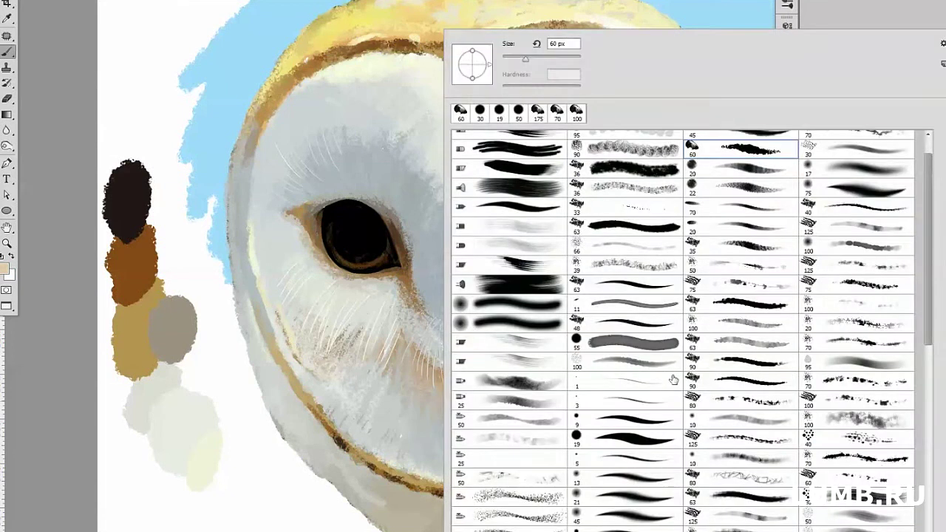
pyautogui.press('Return')
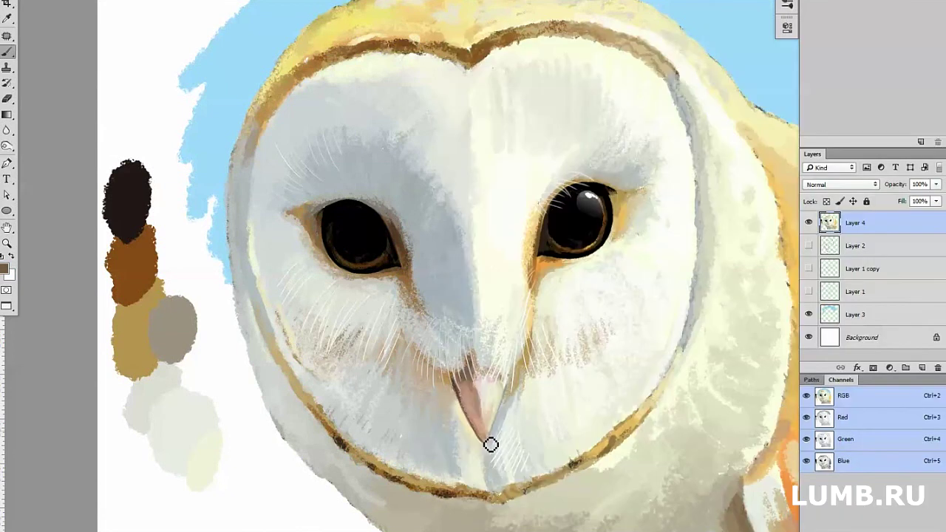
pyautogui.keyDown('alt'); pyautogui.click(464, 380); pyautogui.keyUp('alt')
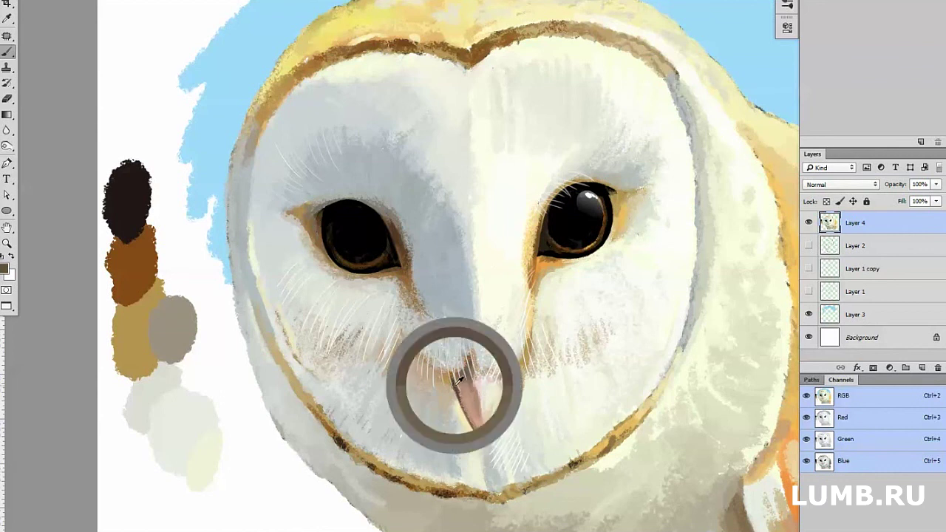
pyautogui.moveTo(470, 390); pyautogui.dragTo(465, 371)
pyautogui.moveTo(503, 419); pyautogui.dragTo(516, 388)
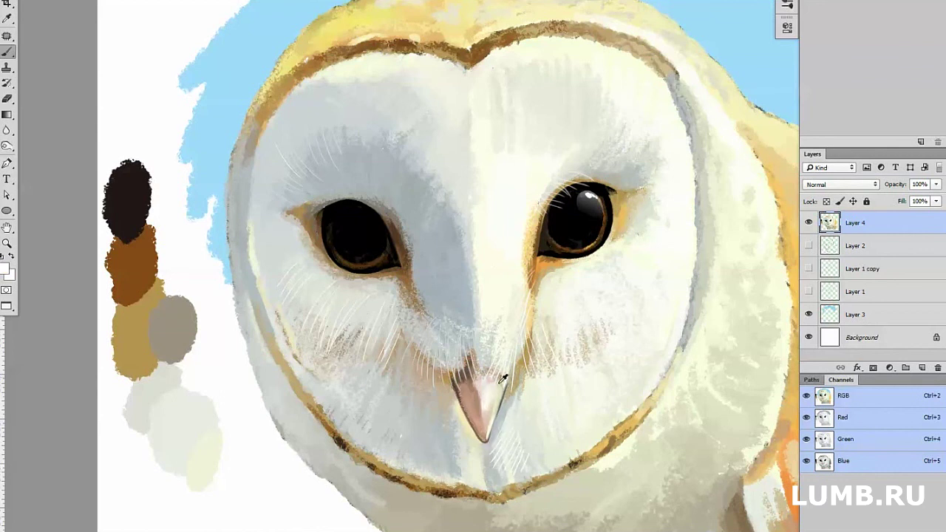
pyautogui.keyDown('alt'); pyautogui.click(506, 400); pyautogui.keyUp('alt')
pyautogui.moveTo(599, 426); pyautogui.dragTo(578, 405)
# - Paint brown at the chest's lower left, extend the lower edge in beige, and add light blue-grey strokes
pyautogui.scroll(-2, 671, 464)
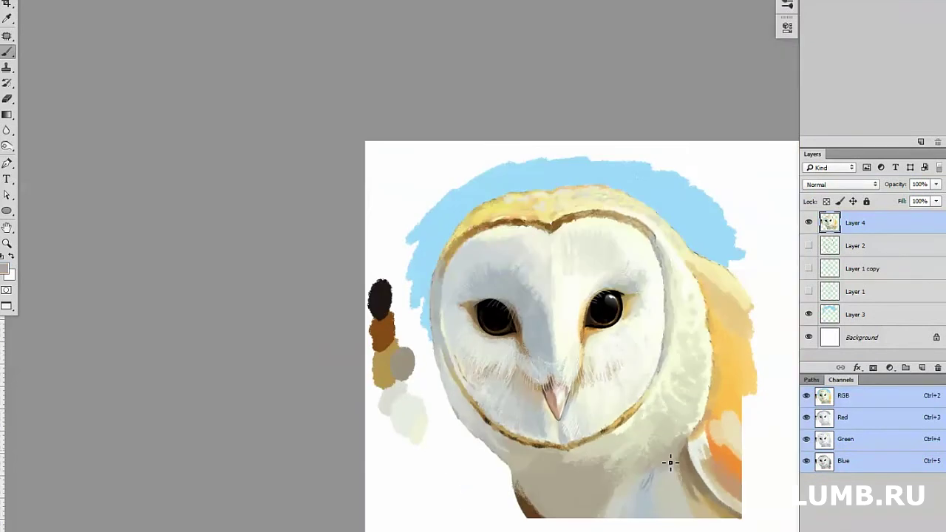
pyautogui.scroll(1, 671, 463)
pyautogui.rightClick(619, 382)
pyautogui.doubleClick(577, 446)
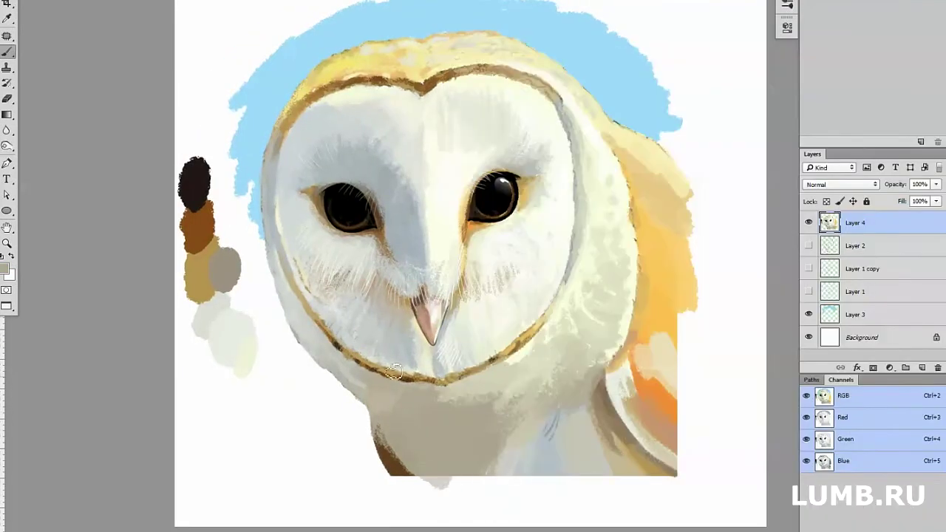
pyautogui.keyDown('alt'); pyautogui.click(396, 465); pyautogui.keyUp('alt')
pyautogui.moveTo(417, 478)
pyautogui.mouseDown()
pyautogui.moveTo(393, 450)
pyautogui.moveTo(381, 452)
pyautogui.mouseUp()
pyautogui.keyDown('alt'); pyautogui.click(505, 436); pyautogui.keyUp('alt')
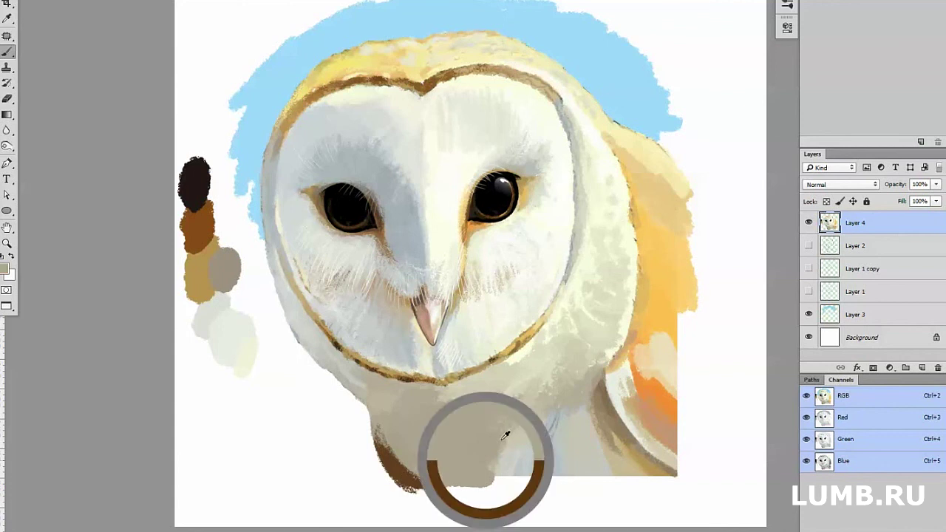
pyautogui.moveTo(509, 488)
pyautogui.mouseDown()
pyautogui.moveTo(520, 456)
pyautogui.moveTo(573, 490)
pyautogui.mouseUp()
pyautogui.keyDown('alt'); pyautogui.click(473, 443); pyautogui.keyUp('alt')
pyautogui.moveTo(518, 444)
pyautogui.mouseDown()
pyautogui.moveTo(491, 482)
pyautogui.moveTo(513, 456)
pyautogui.mouseUp()
# - Cover the lower chest in grey-beige and light beige, with blue-grey strokes at the lower right
pyautogui.keyDown('alt'); pyautogui.click(507, 453); pyautogui.keyUp('alt')
pyautogui.press('o')
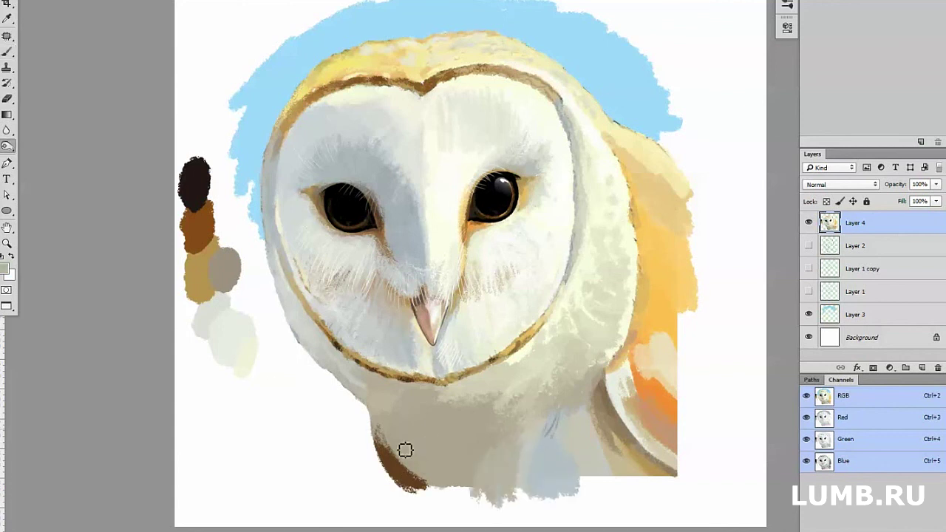
pyautogui.press('b')
pyautogui.moveTo(444, 473)
pyautogui.mouseDown()
pyautogui.moveTo(401, 433)
pyautogui.moveTo(436, 414)
pyautogui.moveTo(412, 400)
pyautogui.mouseUp()
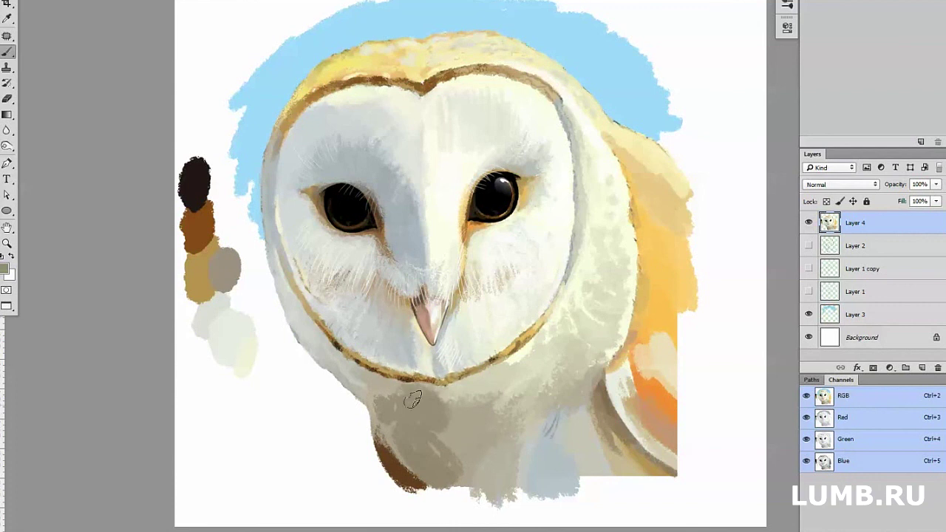
pyautogui.keyDown('alt'); pyautogui.click(382, 386); pyautogui.keyUp('alt')
pyautogui.moveTo(342, 361)
pyautogui.mouseDown()
pyautogui.moveTo(443, 461)
pyautogui.moveTo(465, 421)
pyautogui.mouseUp()
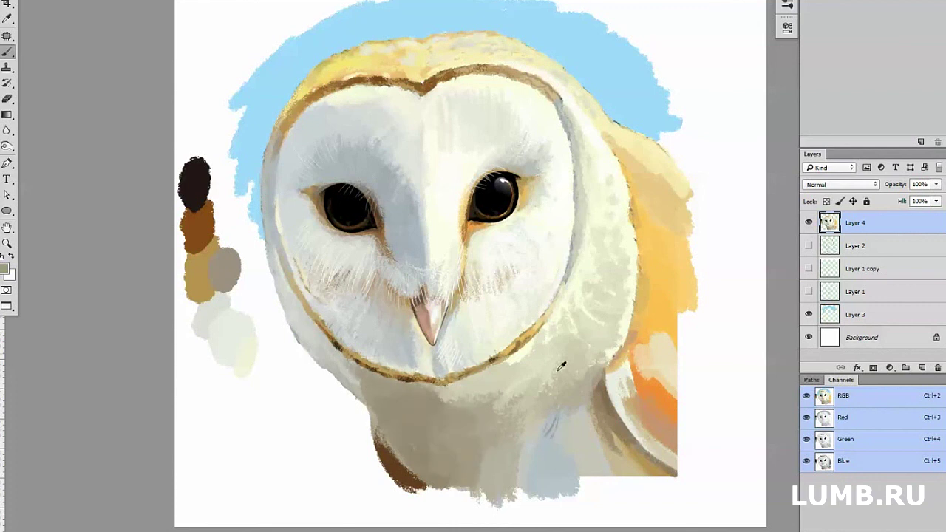
pyautogui.moveTo(554, 447)
pyautogui.mouseDown()
pyautogui.moveTo(553, 436)
pyautogui.moveTo(566, 436)
pyautogui.moveTo(555, 445)
pyautogui.moveTo(563, 466)
pyautogui.moveTo(584, 427)
pyautogui.mouseUp()
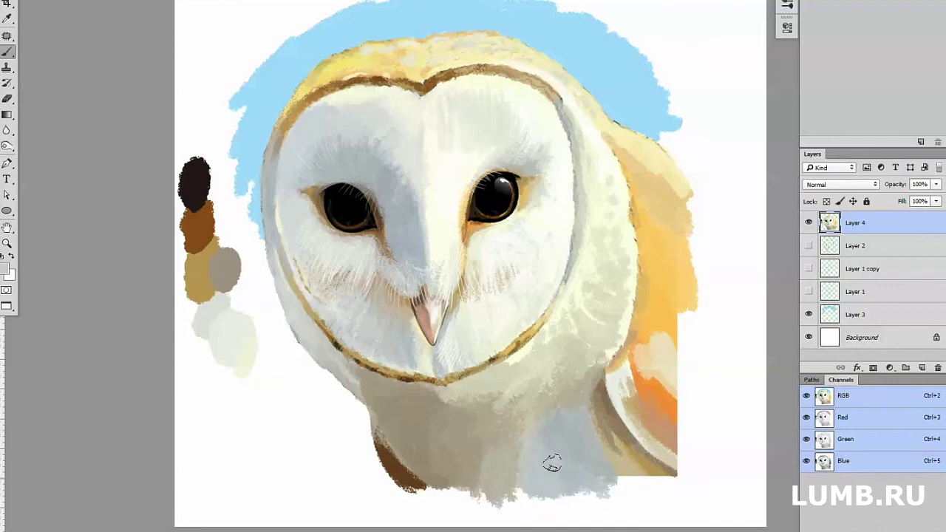
pyautogui.moveTo(554, 461); pyautogui.dragTo(556, 428)
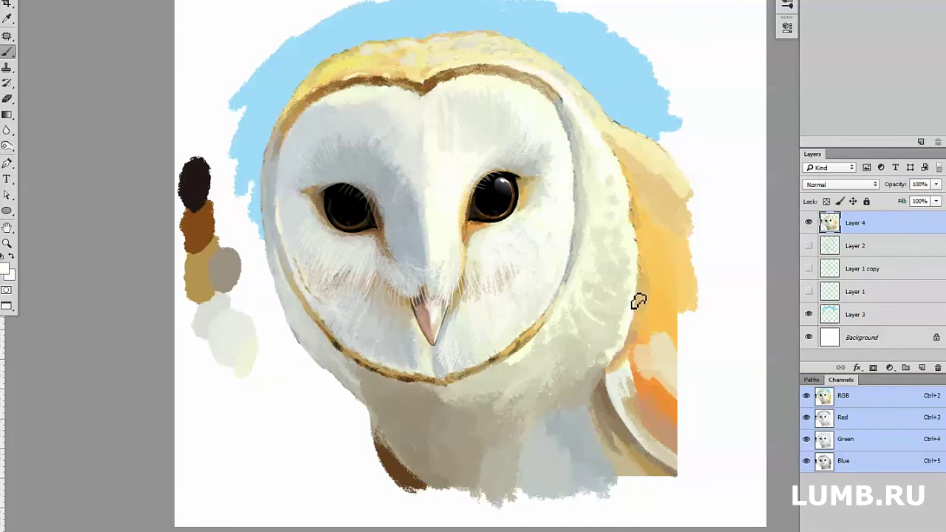
# - On a new layer, dot dark brown speckles along the wing and head top, and greyer-brown ones on the breast
pyautogui.click(921, 366)
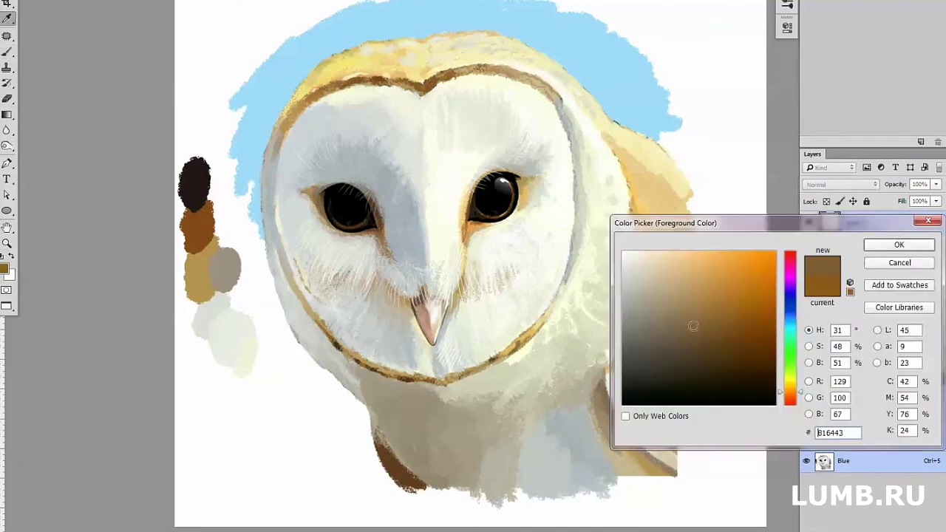
pyautogui.click(683, 337)
pyautogui.press('Return')
pyautogui.moveTo(676, 311)
pyautogui.mouseDown()
pyautogui.moveTo(661, 243)
pyautogui.moveTo(598, 116)
pyautogui.moveTo(481, 46)
pyautogui.mouseUp()
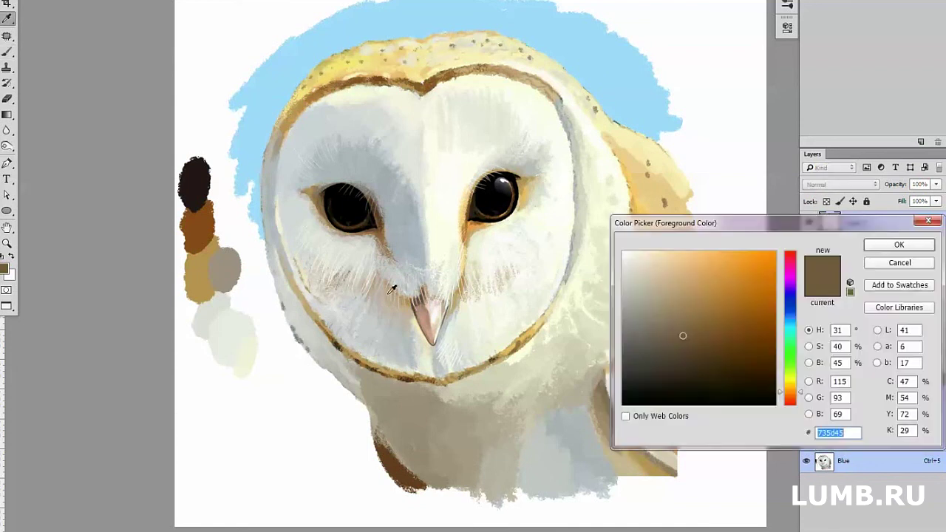
pyautogui.click(683, 333)
pyautogui.click(898, 242)
pyautogui.moveTo(586, 453)
pyautogui.mouseDown()
pyautogui.moveTo(592, 481)
pyautogui.moveTo(586, 416)
pyautogui.mouseUp()
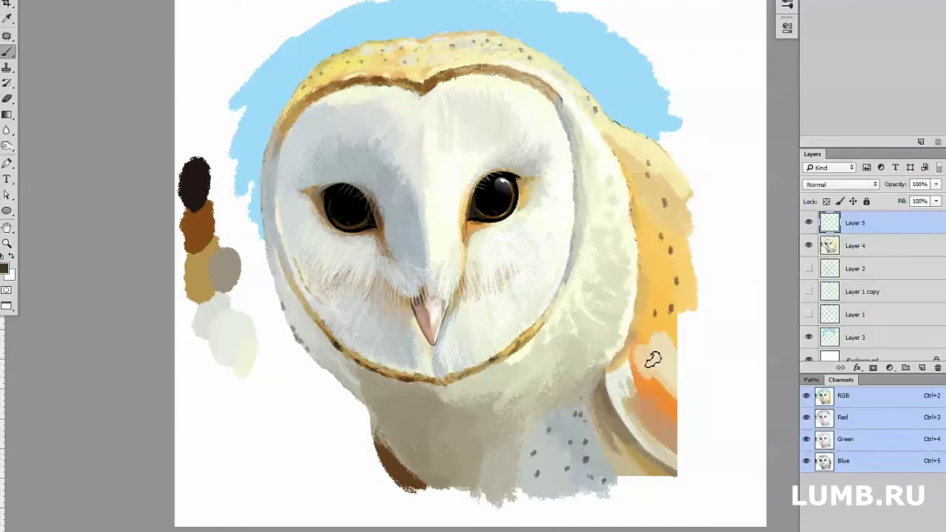
# - Add dark speckles to the light feather patch, orange shoulder feathers and lower-wing feathers
pyautogui.moveTo(653, 360); pyautogui.dragTo(680, 337)
pyautogui.moveTo(684, 291); pyautogui.dragTo(669, 190)
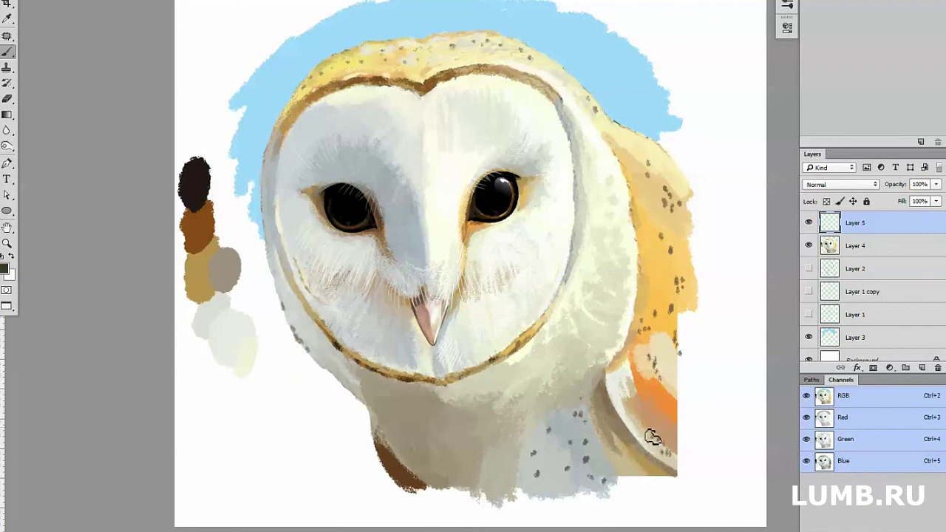
pyautogui.moveTo(643, 418); pyautogui.dragTo(670, 447)
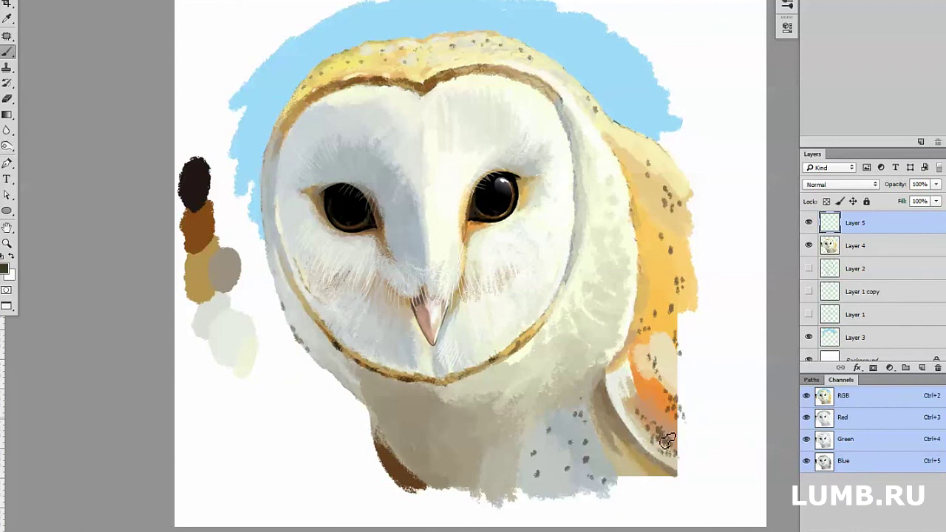
pyautogui.keyDown('alt'); pyautogui.click(334, 133); pyautogui.keyUp('alt')
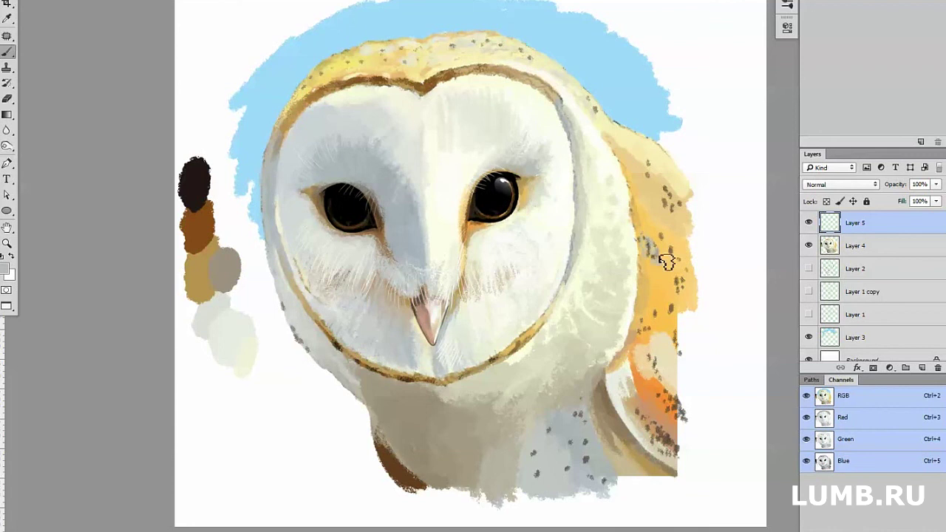
pyautogui.press('x')
pyautogui.moveTo(661, 363)
pyautogui.mouseDown()
pyautogui.moveTo(678, 419)
pyautogui.moveTo(681, 312)
pyautogui.moveTo(692, 348)
pyautogui.moveTo(669, 473)
pyautogui.moveTo(621, 485)
pyautogui.mouseUp()
# - On Layer 4, soften the wing's straight edges with cream and grey-blue strokes
pyautogui.hotkey('alt', '[')
pyautogui.keyDown('alt'); pyautogui.click(687, 387); pyautogui.keyUp('alt')
pyautogui.moveTo(612, 429)
pyautogui.mouseDown()
pyautogui.moveTo(658, 486)
pyautogui.moveTo(630, 481)
pyautogui.mouseUp()
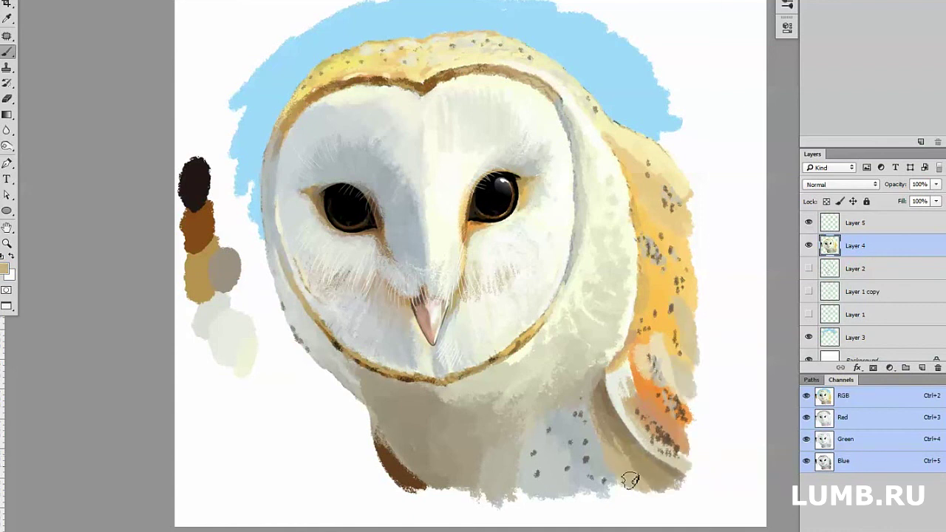
pyautogui.moveTo(683, 414); pyautogui.dragTo(697, 392)
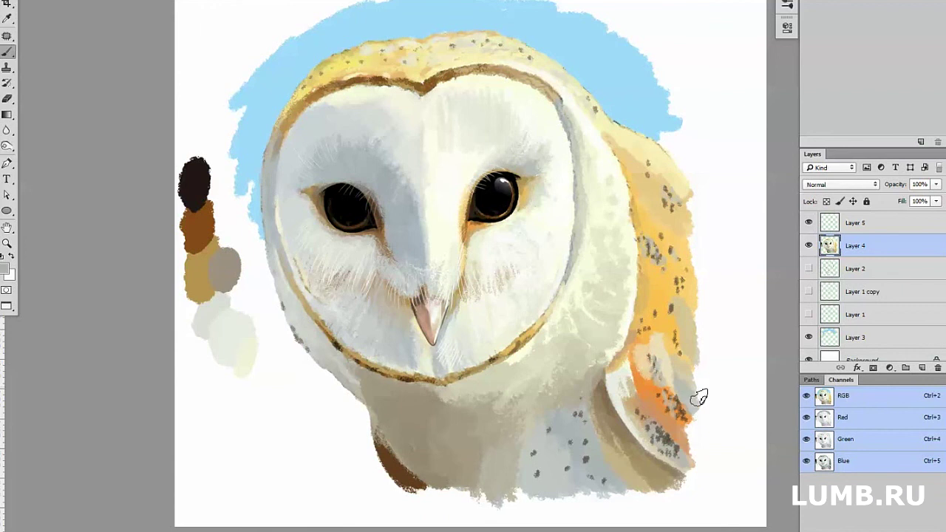
pyautogui.moveTo(668, 220); pyautogui.dragTo(683, 241)
# - Lasso the colour swatches beside the owl and delete them
pyautogui.press('l')
pyautogui.moveTo(211, 152); pyautogui.dragTo(200, 148)
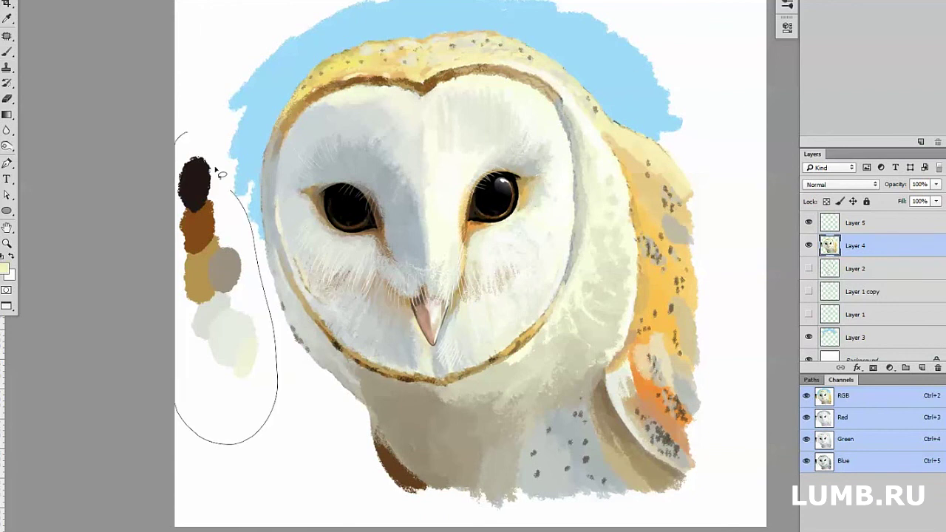
pyautogui.press('Delete')
pyautogui.hotkey('ctrl', 'd')
# - On Layer 3, paint light blue around the owl with darker blue at the top right
pyautogui.hotkey('alt', '[')
pyautogui.press('b')
pyautogui.moveTo(676, 87)
pyautogui.mouseDown()
pyautogui.moveTo(670, 72)
pyautogui.moveTo(606, 119)
pyautogui.moveTo(634, 5)
pyautogui.mouseUp()
pyautogui.moveTo(686, 156); pyautogui.dragTo(656, 194)
pyautogui.moveTo(510, 45)
pyautogui.mouseDown()
pyautogui.moveTo(524, 80)
pyautogui.moveTo(550, 104)
pyautogui.moveTo(362, 22)
pyautogui.moveTo(188, 167)
pyautogui.moveTo(219, 194)
pyautogui.moveTo(131, 280)
pyautogui.moveTo(281, 444)
pyautogui.mouseUp()
pyautogui.moveTo(665, 318); pyautogui.dragTo(695, 153)
# - Erase some blue near the owl's right side and re-darken the top-right background
pyautogui.press('e')
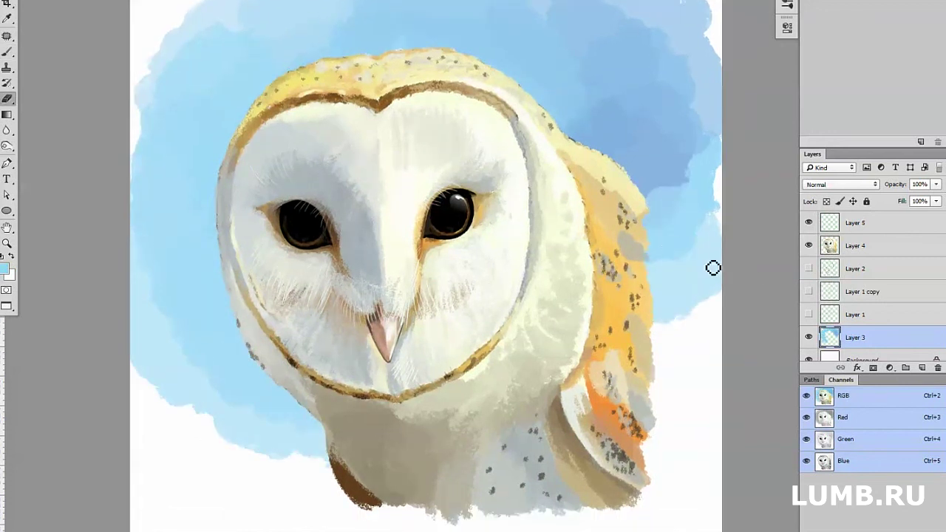
pyautogui.moveTo(690, 246); pyautogui.dragTo(684, 148)
pyautogui.moveTo(702, 266); pyautogui.dragTo(687, 318)
pyautogui.press('b')
pyautogui.moveTo(697, 95); pyautogui.dragTo(680, 185)
pyautogui.write('СИПУХА')
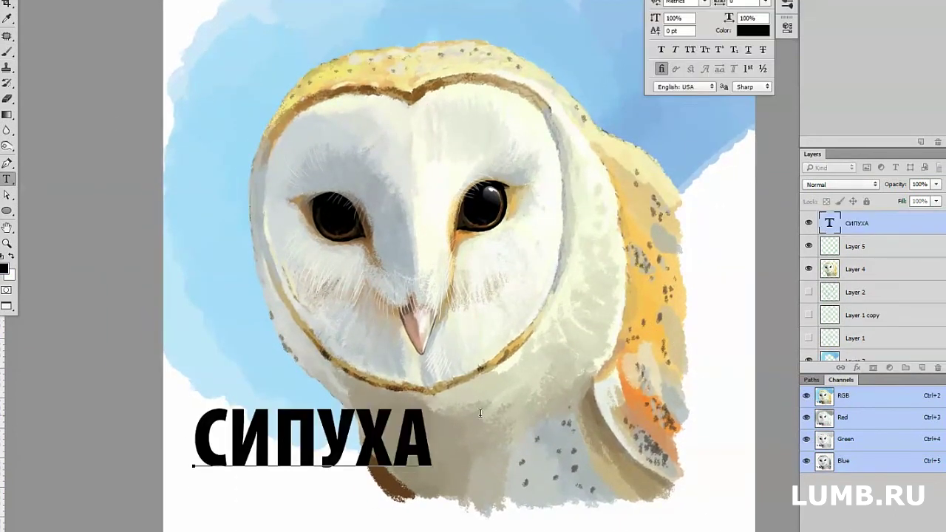
# - Type 'tyto alba рисование в Photoshop' with the СИПУХА title and enlarge the title
pyautogui.write('tyto alba ри')
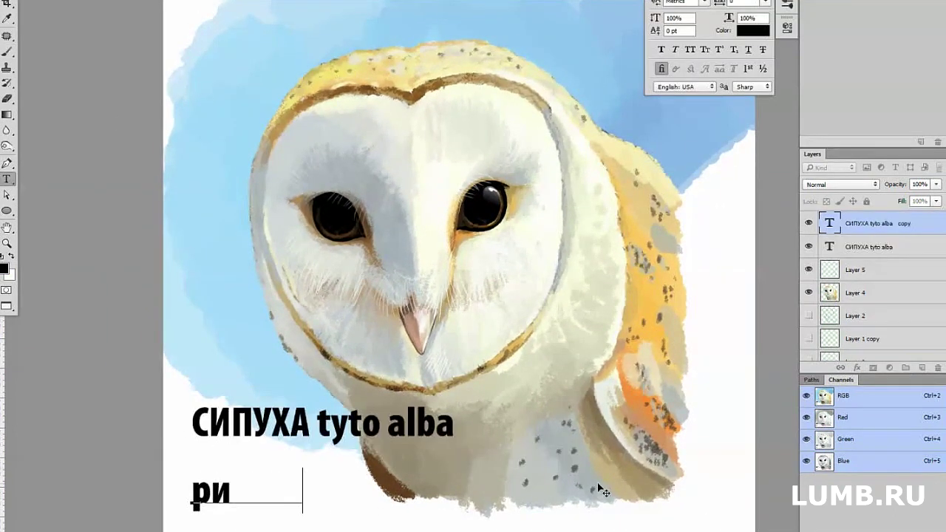
pyautogui.write('сование в Photoshop')
pyautogui.hotkey('ctrl', 'Return')
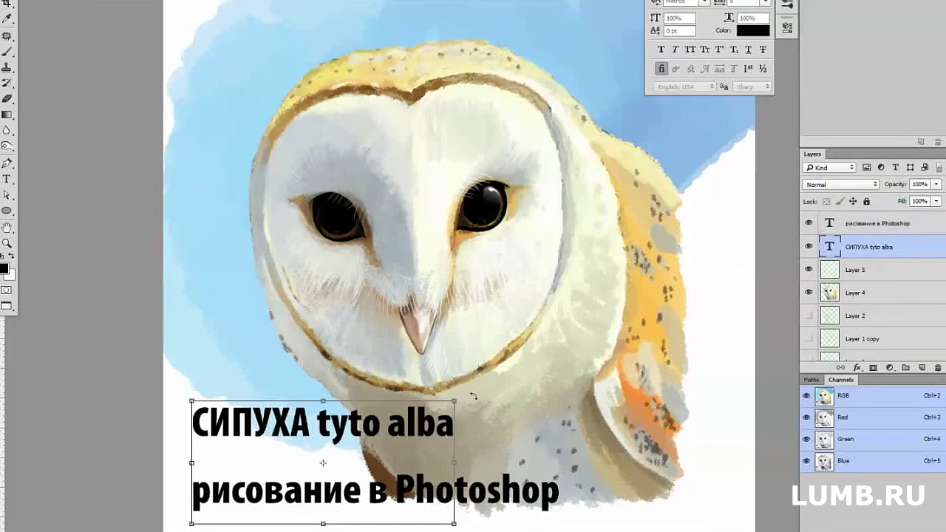
pyautogui.moveTo(453, 401)
pyautogui.mouseDown()
pyautogui.moveTo(532, 399)
pyautogui.moveTo(528, 439)
pyautogui.mouseUp()
pyautogui.press('Return')
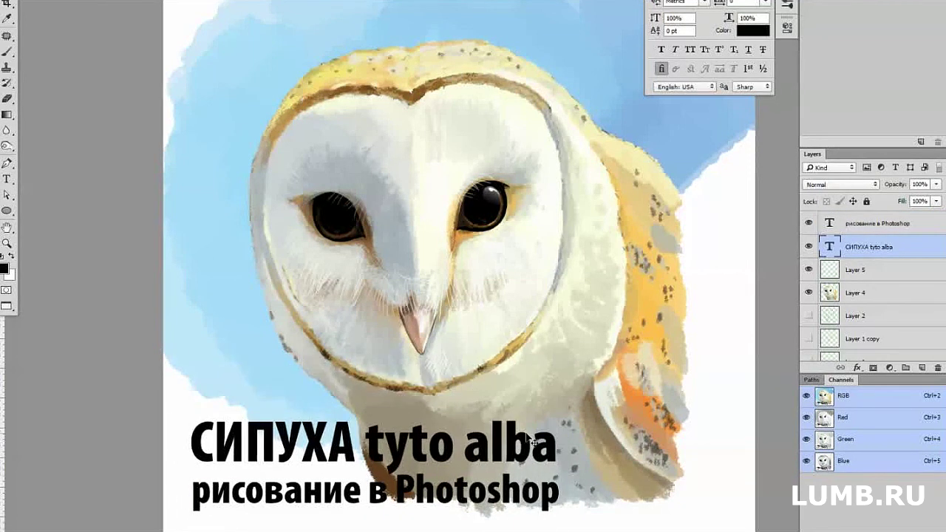
pyautogui.press('z')
pyautogui.moveTo(339, 155); pyautogui.dragTo(618, 294)
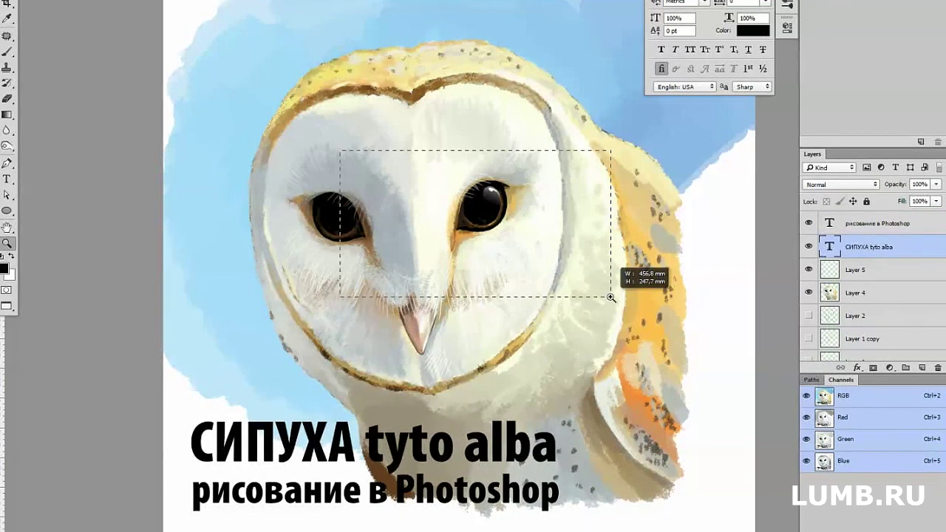